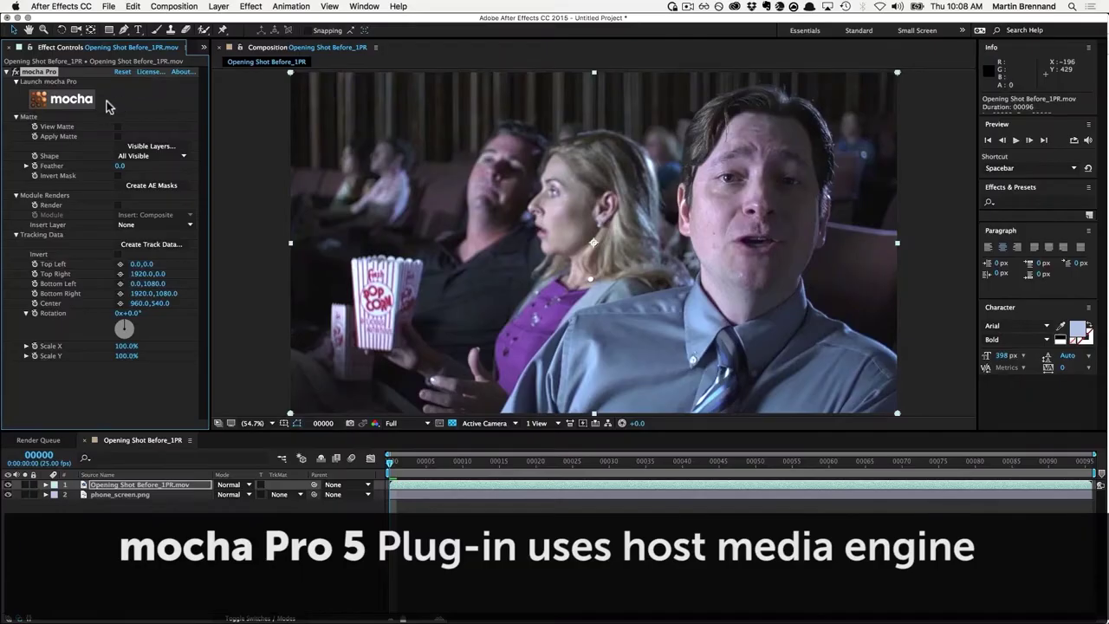
# Enable GPU tracking with an OpenCL device in mocha Pro, then create a composition from Clip_03.mov
pyautogui.click(109, 149)
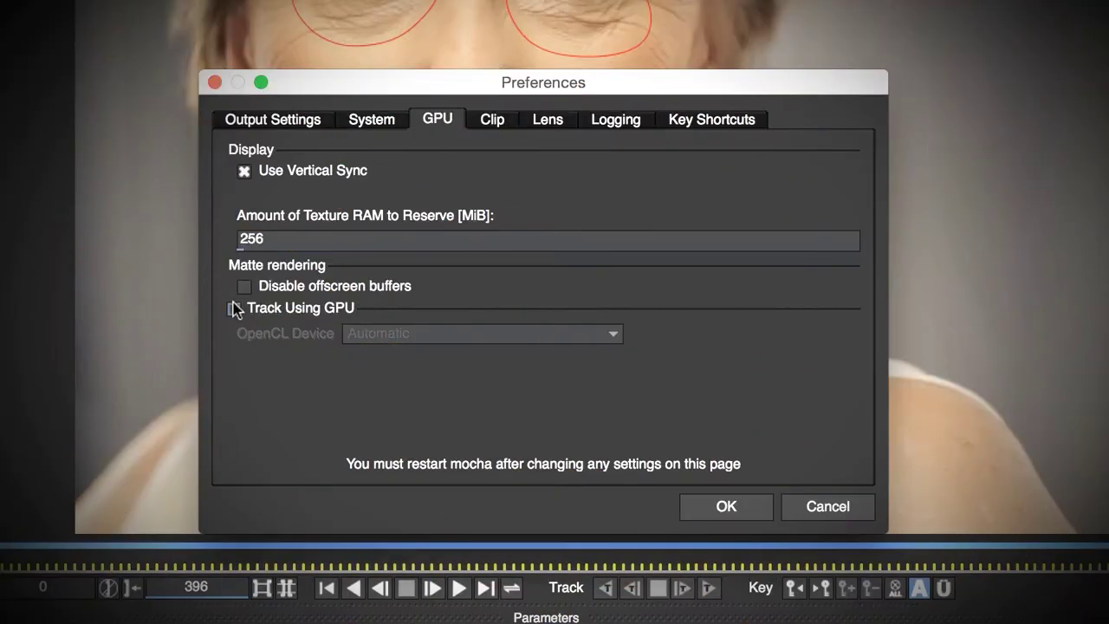
pyautogui.click(234, 308)
pyautogui.click(469, 336)
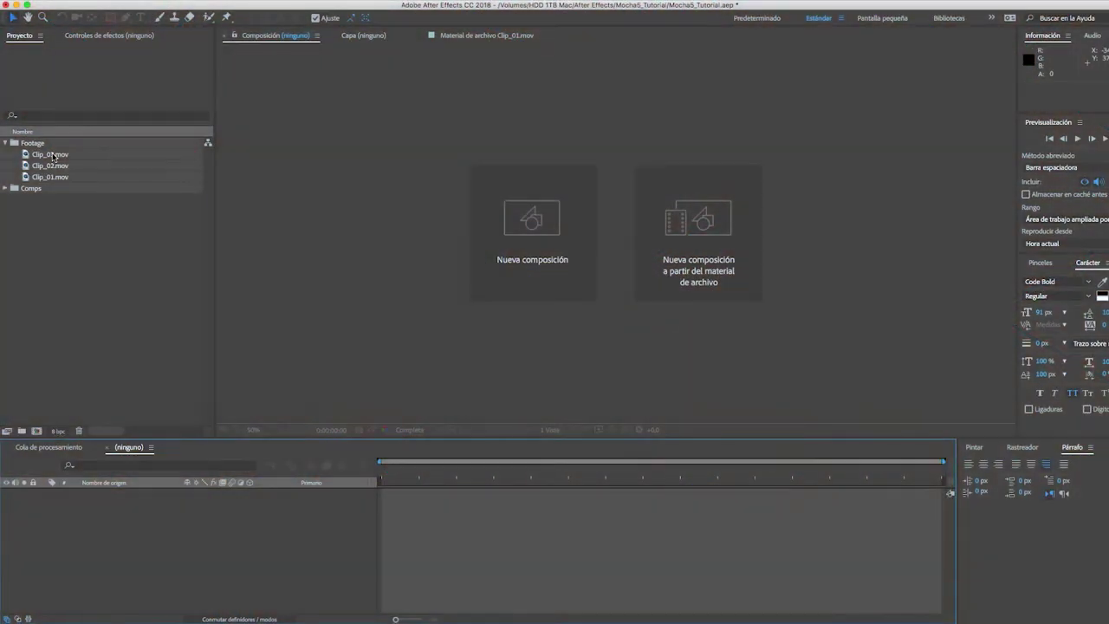
pyautogui.moveTo(54, 154); pyautogui.dragTo(38, 432)
# At 0:00:05:16, apply the mocha Pro effect to the Clip_03.mov layer
pyautogui.click(499, 517)
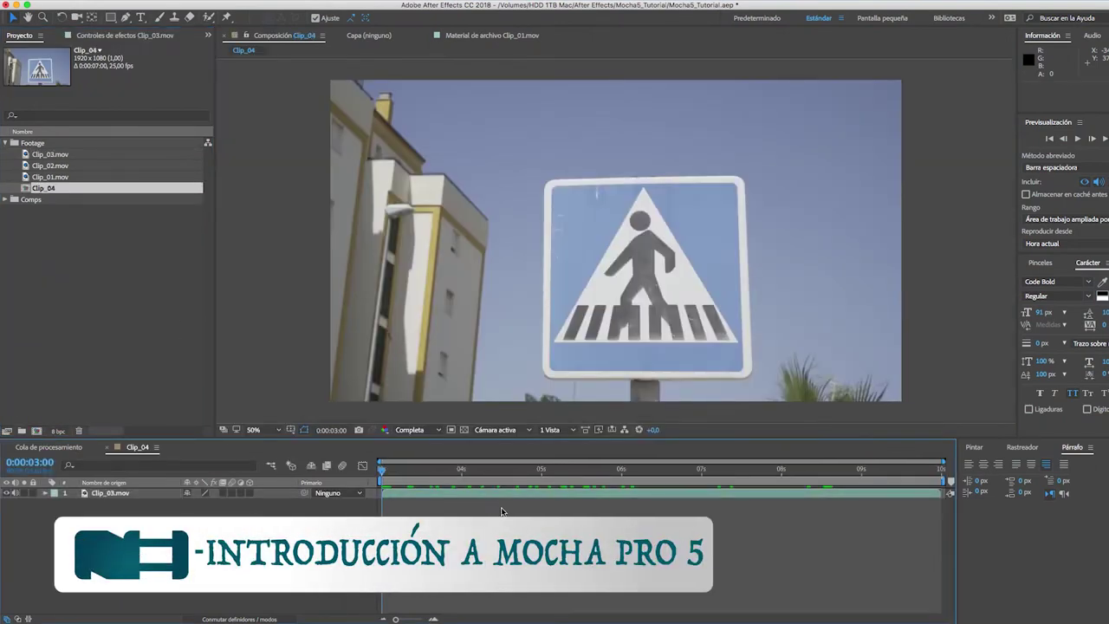
pyautogui.moveTo(503, 473); pyautogui.dragTo(593, 472)
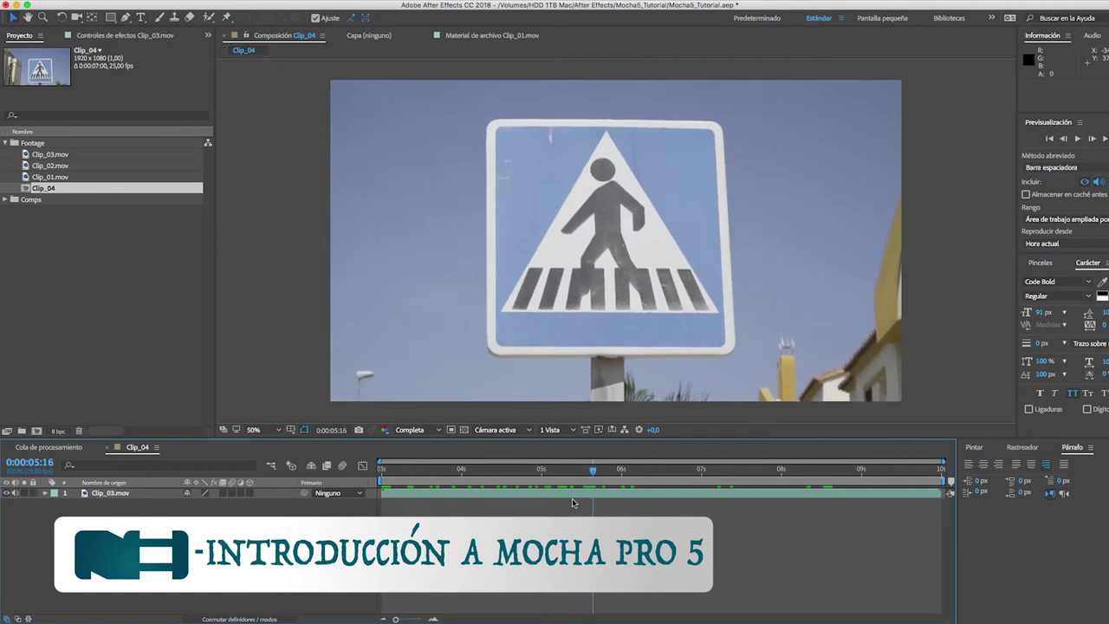
pyautogui.click(572, 499)
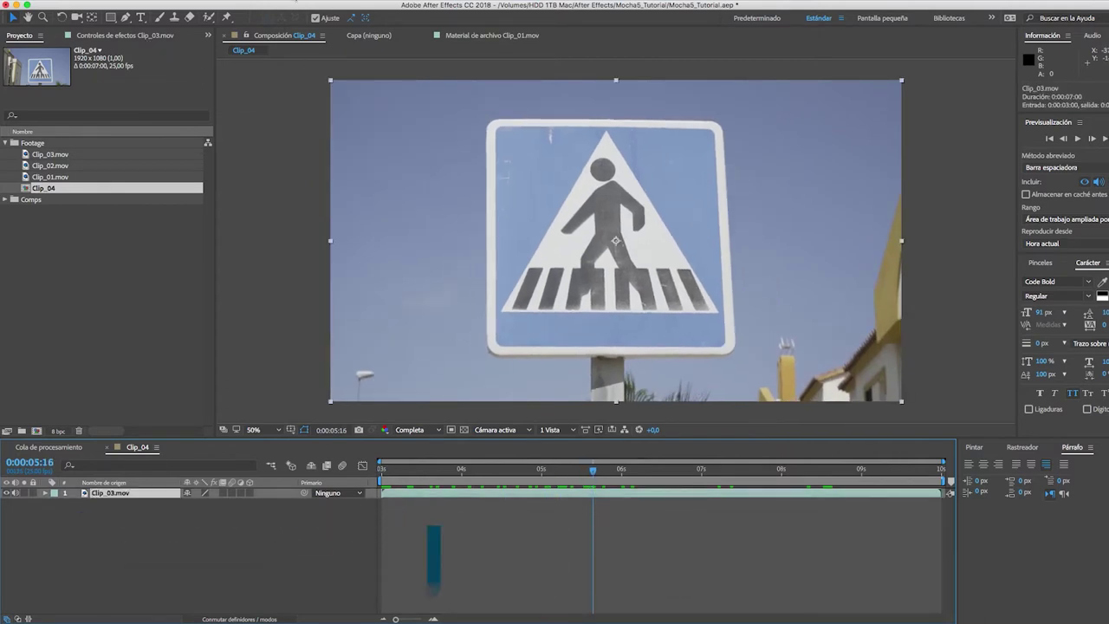
pyautogui.moveTo(481, 149); pyautogui.dragTo(448, 149)
pyautogui.click(269, 1)
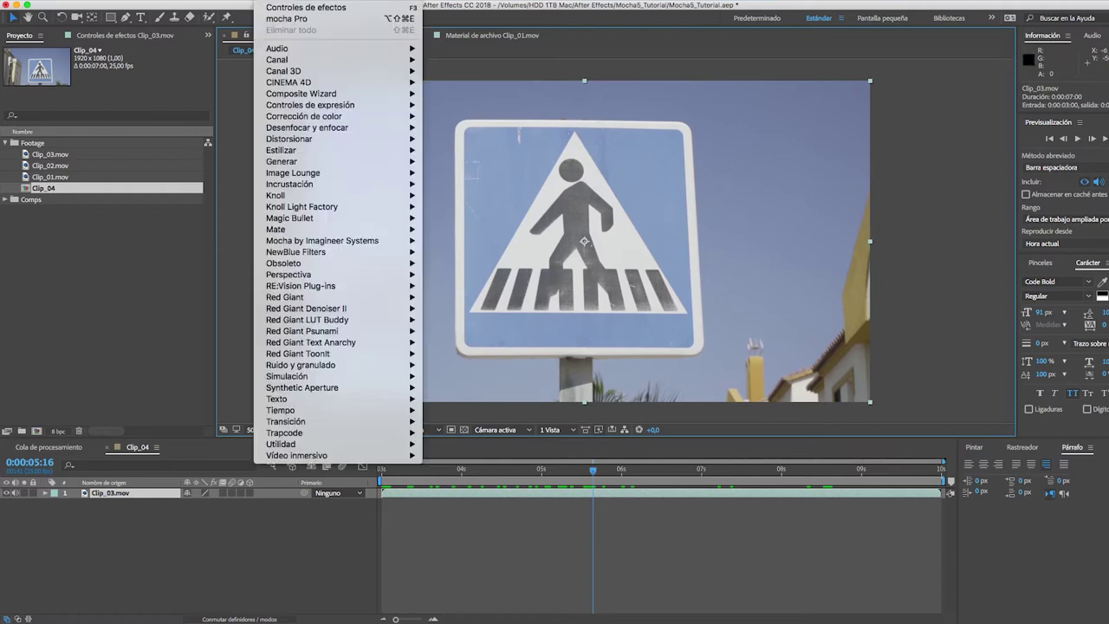
pyautogui.moveTo(291, 242)
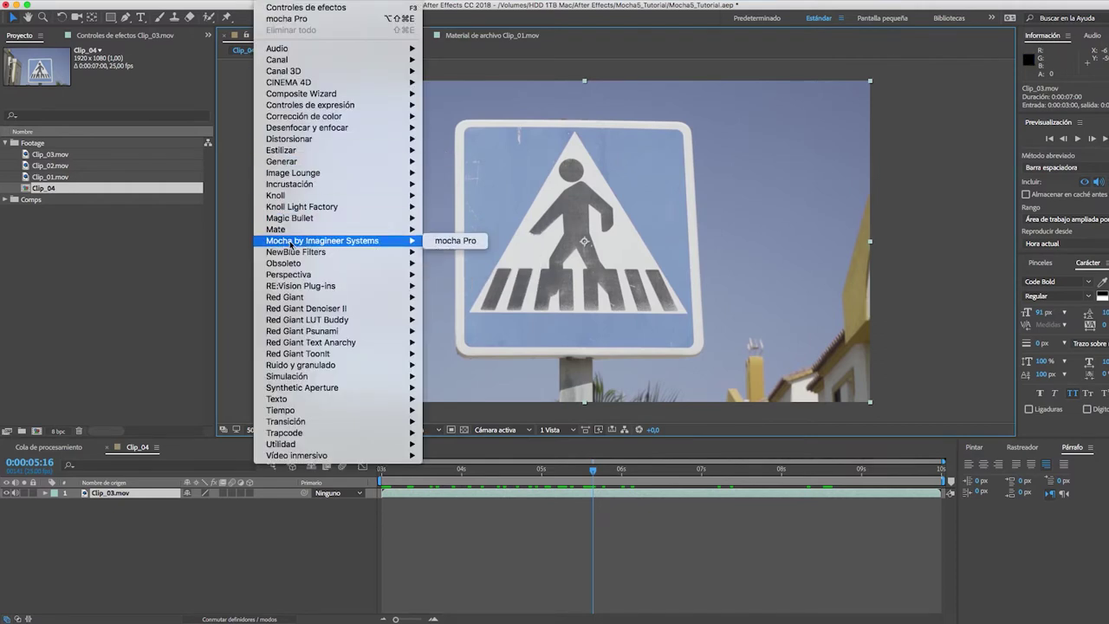
pyautogui.click(455, 241)
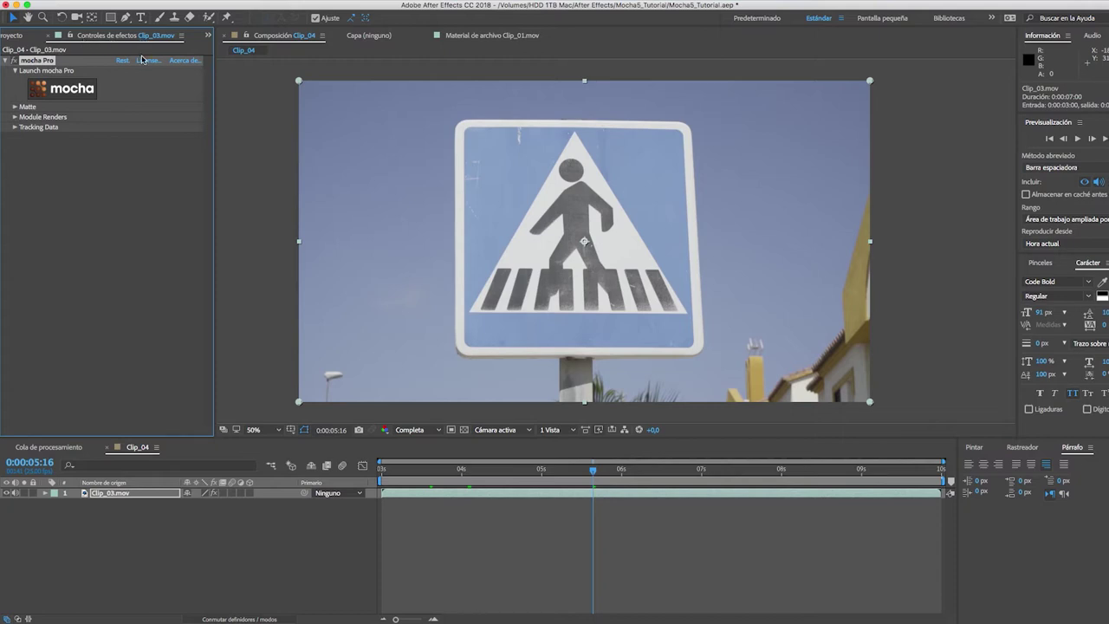
# Expand and collapse the effect's Matte, Module Renders and Tracking Data groups to inspect them
pyautogui.click(14, 107)
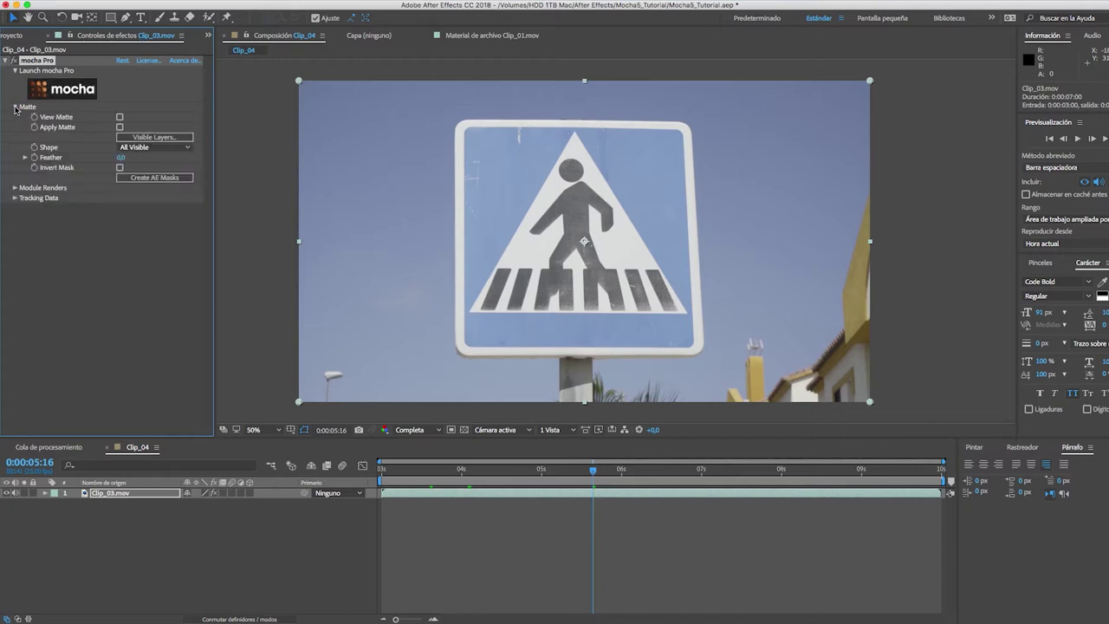
pyautogui.click(14, 188)
pyautogui.click(15, 228)
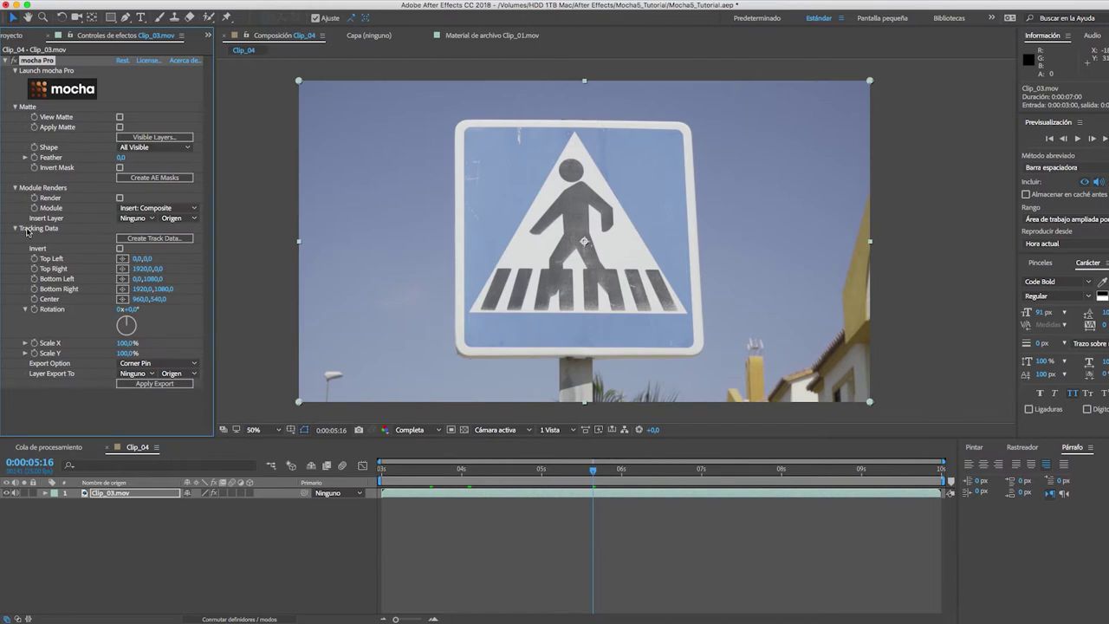
pyautogui.click(15, 229)
pyautogui.click(15, 188)
pyautogui.click(28, 106)
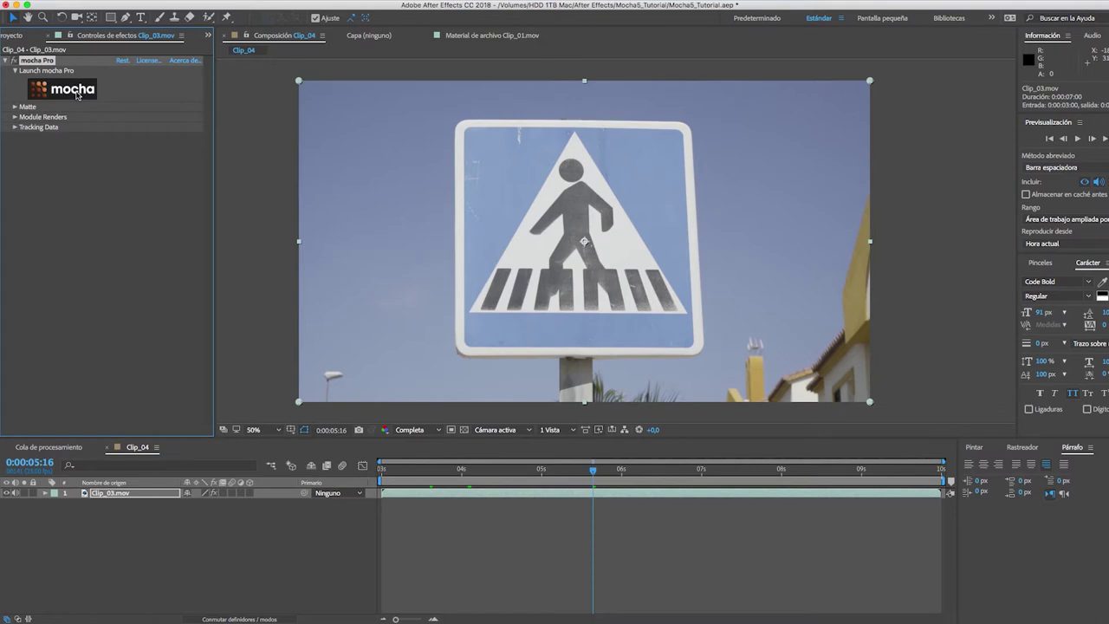
pyautogui.click(76, 90)
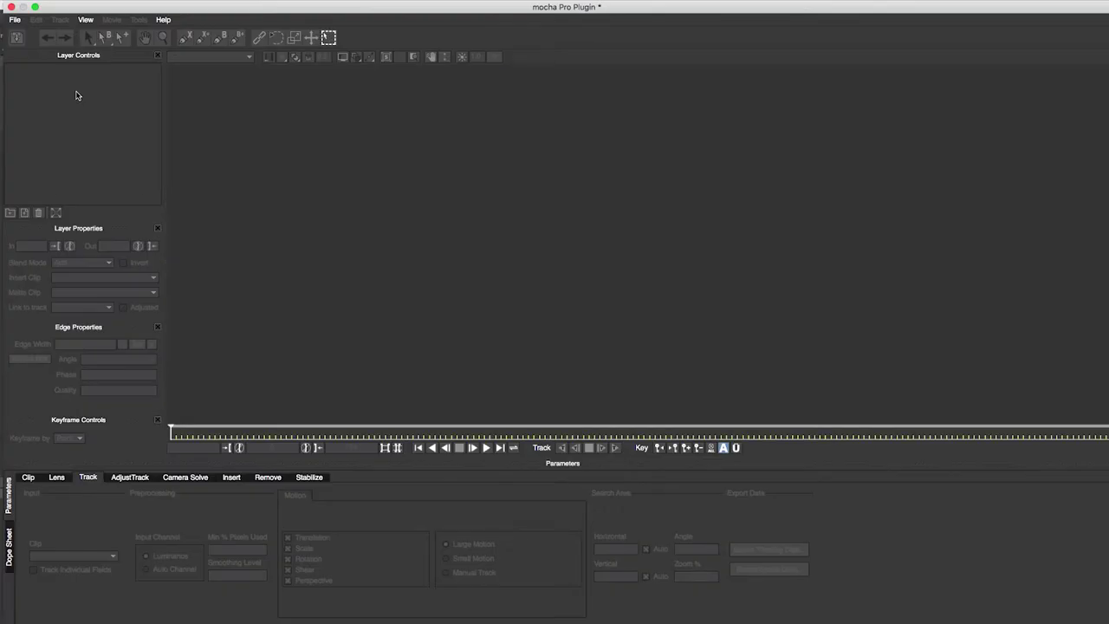
pyautogui.moveTo(475, 437); pyautogui.dragTo(837, 433)
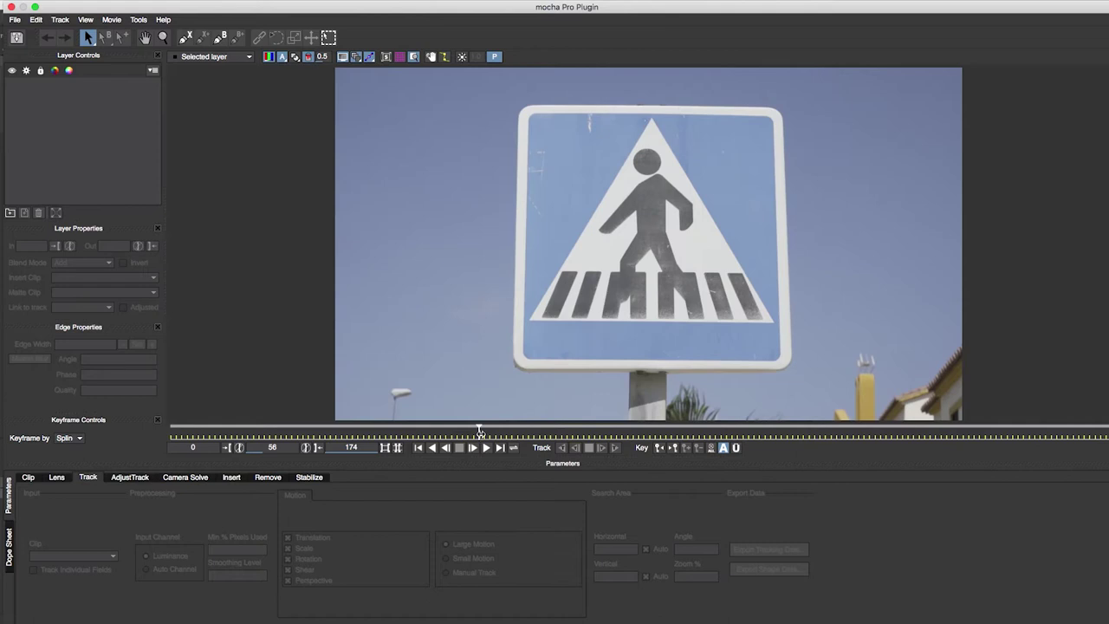
pyautogui.moveTo(1100, 433)
pyautogui.mouseDown()
pyautogui.moveTo(193, 406)
pyautogui.moveTo(157, 424)
pyautogui.mouseUp()
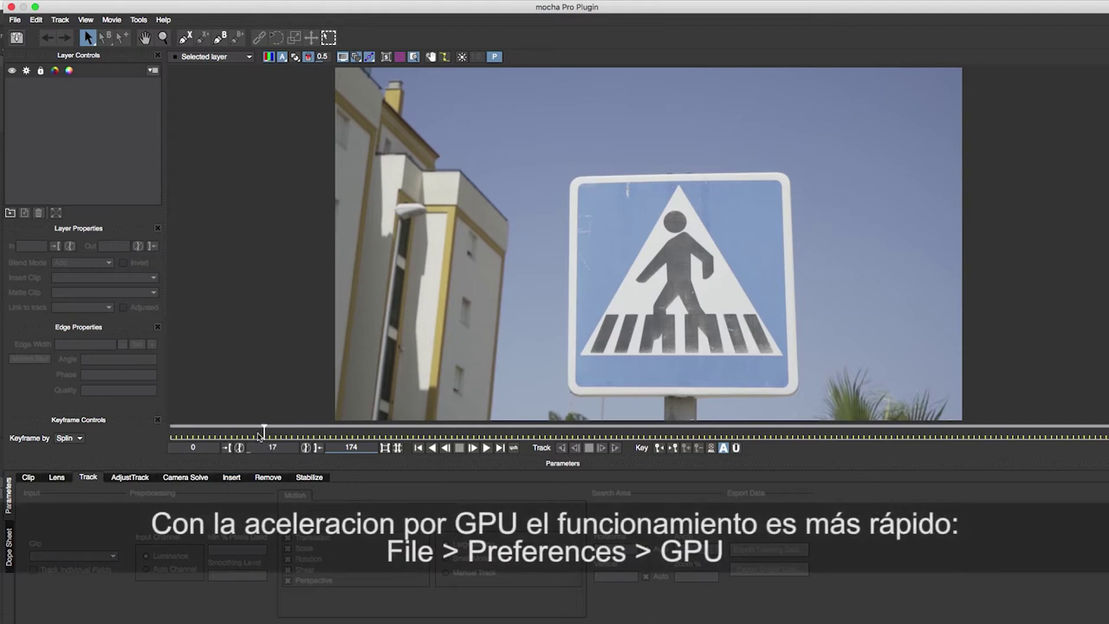
pyautogui.moveTo(258, 433)
pyautogui.mouseDown()
pyautogui.moveTo(468, 434)
pyautogui.moveTo(173, 432)
pyautogui.mouseUp()
pyautogui.moveTo(503, 433)
pyautogui.mouseDown()
pyautogui.moveTo(720, 431)
pyautogui.moveTo(175, 427)
pyautogui.mouseUp()
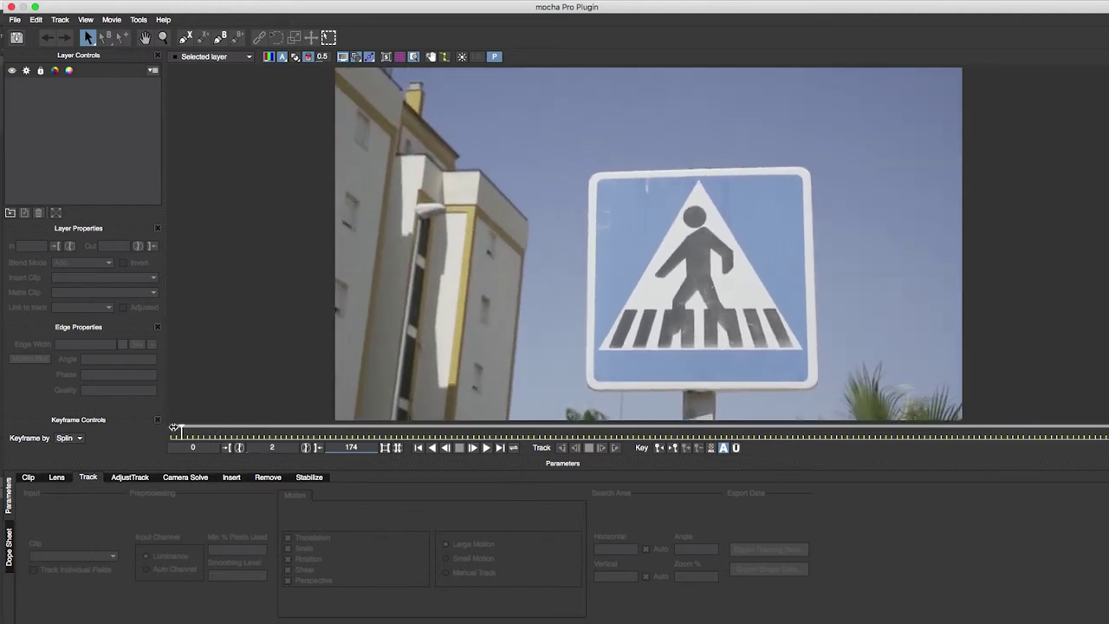
# Draw a closed four-point X-spline around the pedestrian-crossing sign
pyautogui.click(185, 37)
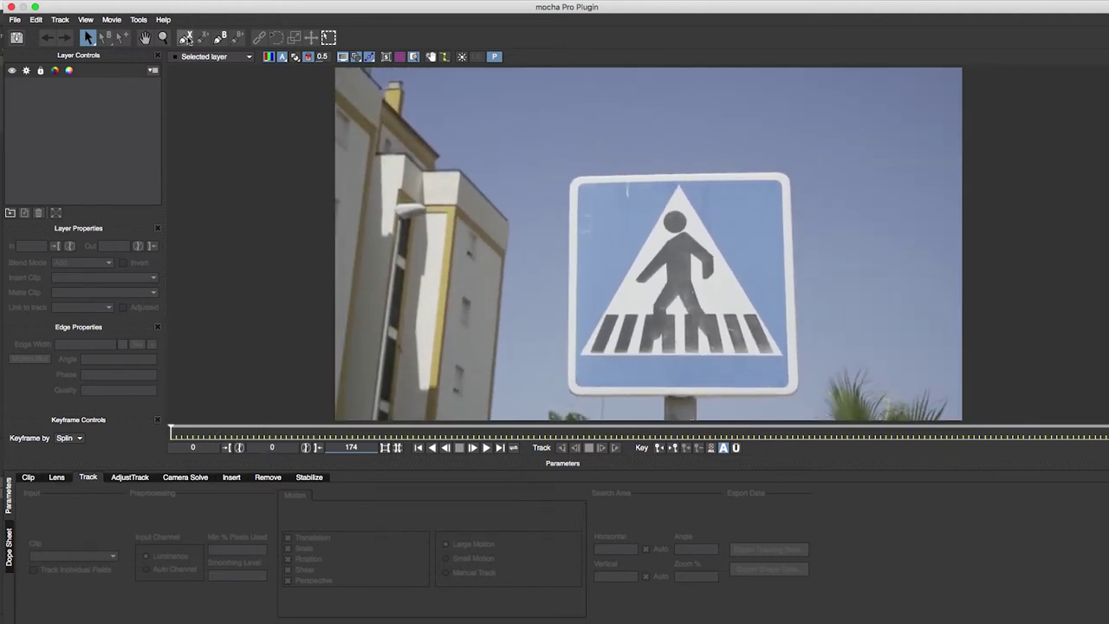
pyautogui.click(561, 175)
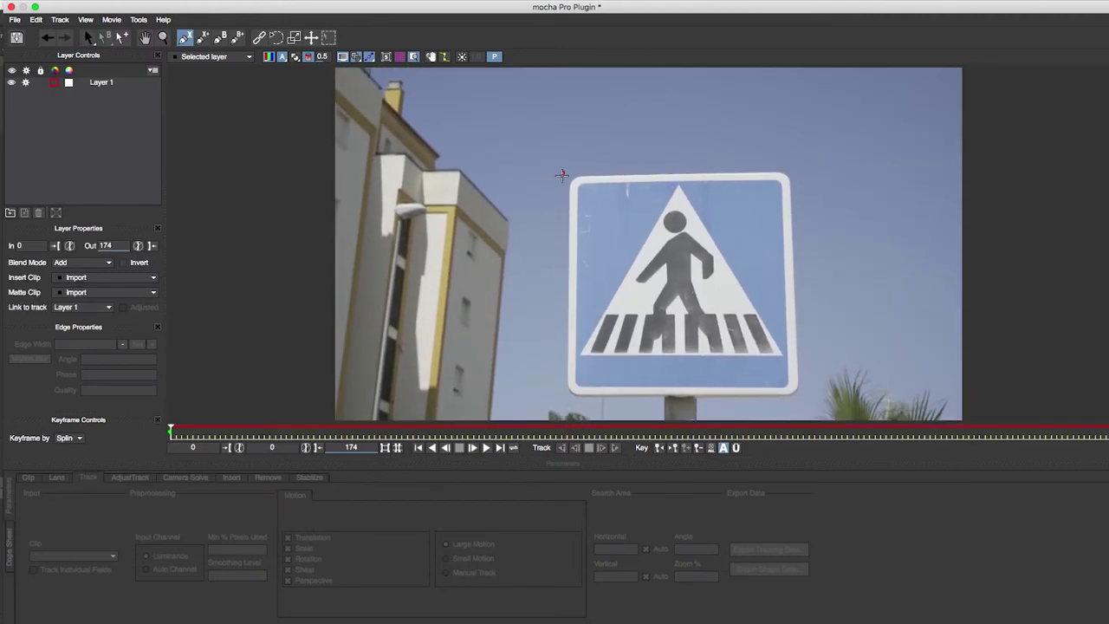
pyautogui.click(561, 398)
pyautogui.click(806, 396)
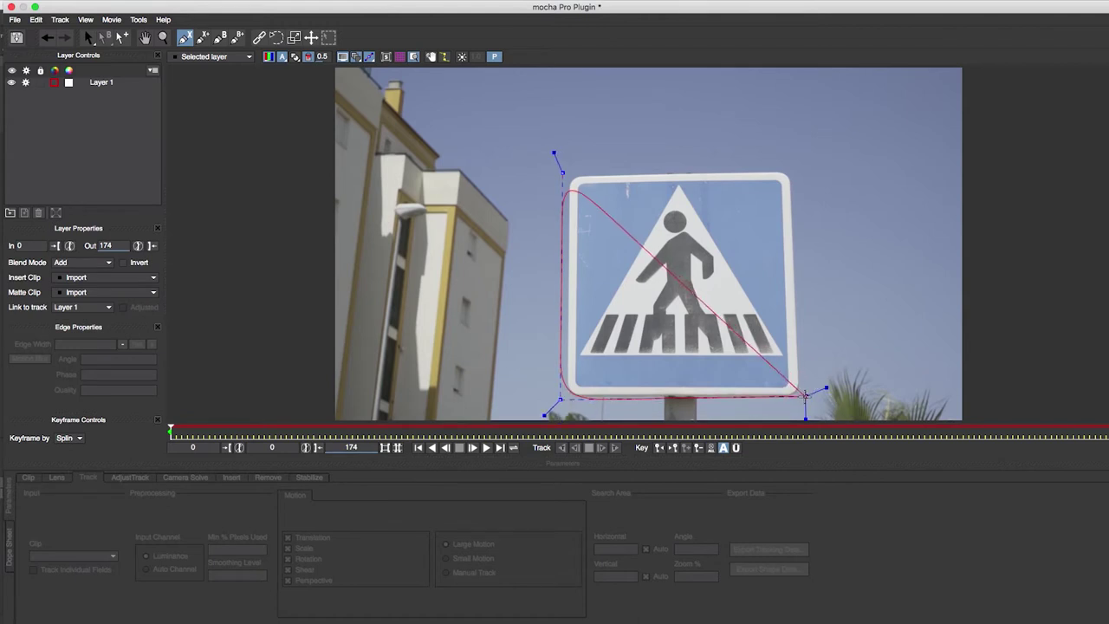
pyautogui.click(793, 168)
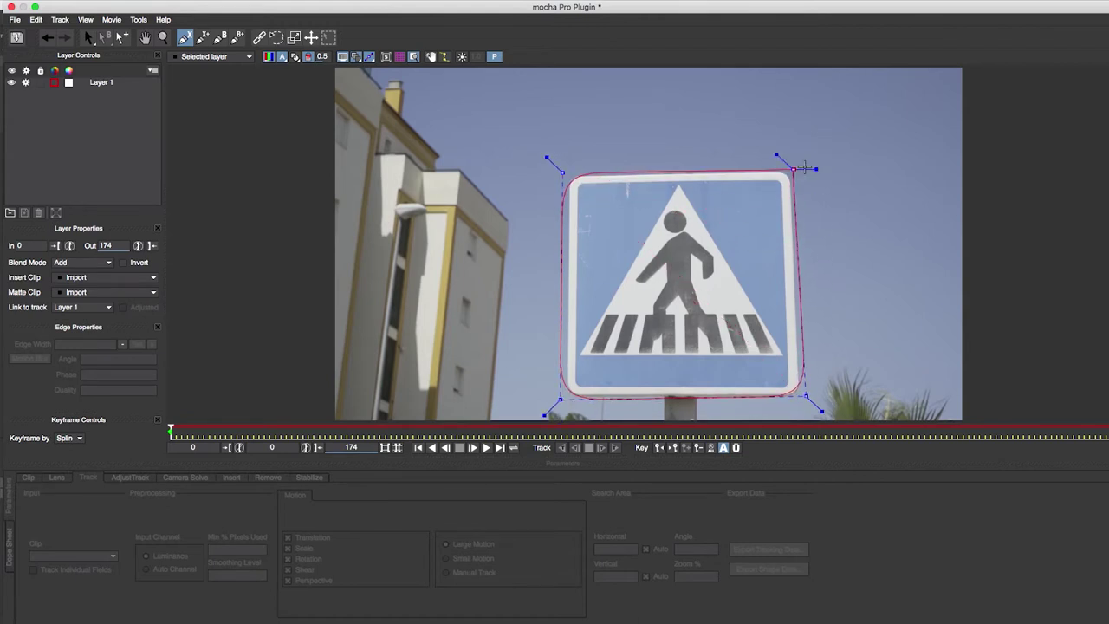
pyautogui.rightClick(794, 168)
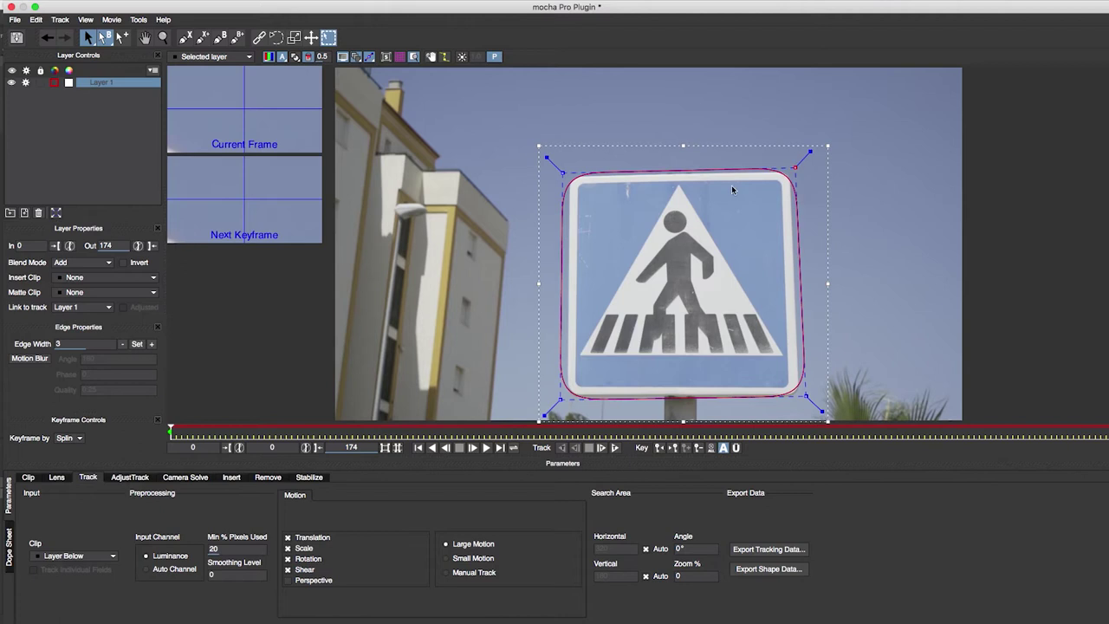
# Show the planar surface and drag its four corners onto the sign's blue panel
pyautogui.click(386, 57)
pyautogui.moveTo(643, 198)
pyautogui.mouseDown()
pyautogui.moveTo(637, 175)
pyautogui.moveTo(577, 183)
pyautogui.mouseUp()
pyautogui.moveTo(777, 180); pyautogui.dragTo(783, 181)
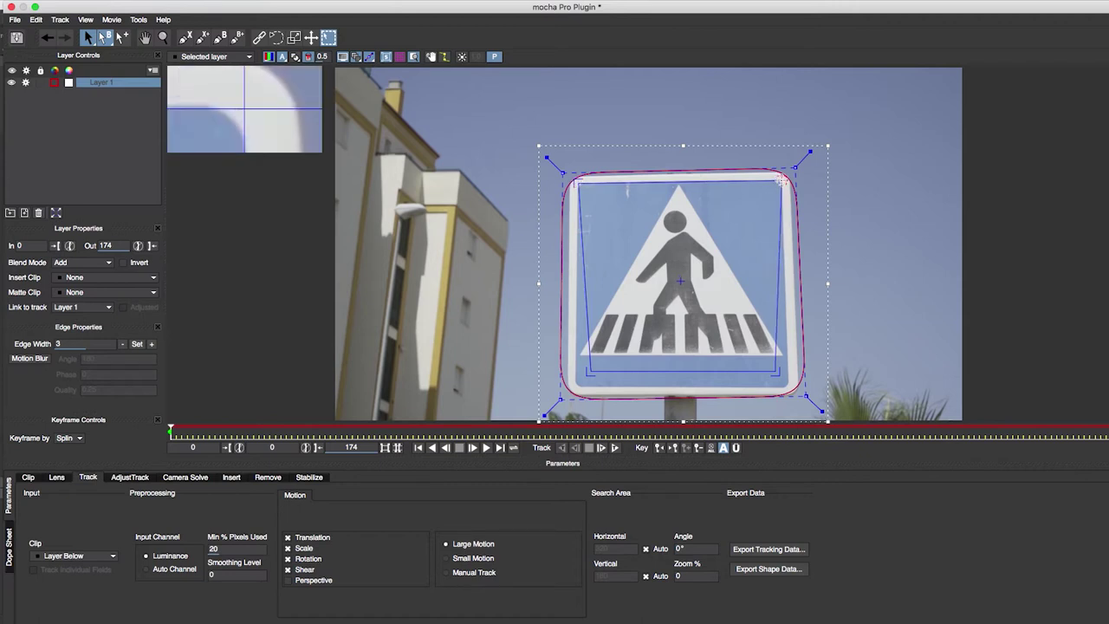
pyautogui.moveTo(777, 372); pyautogui.dragTo(791, 390)
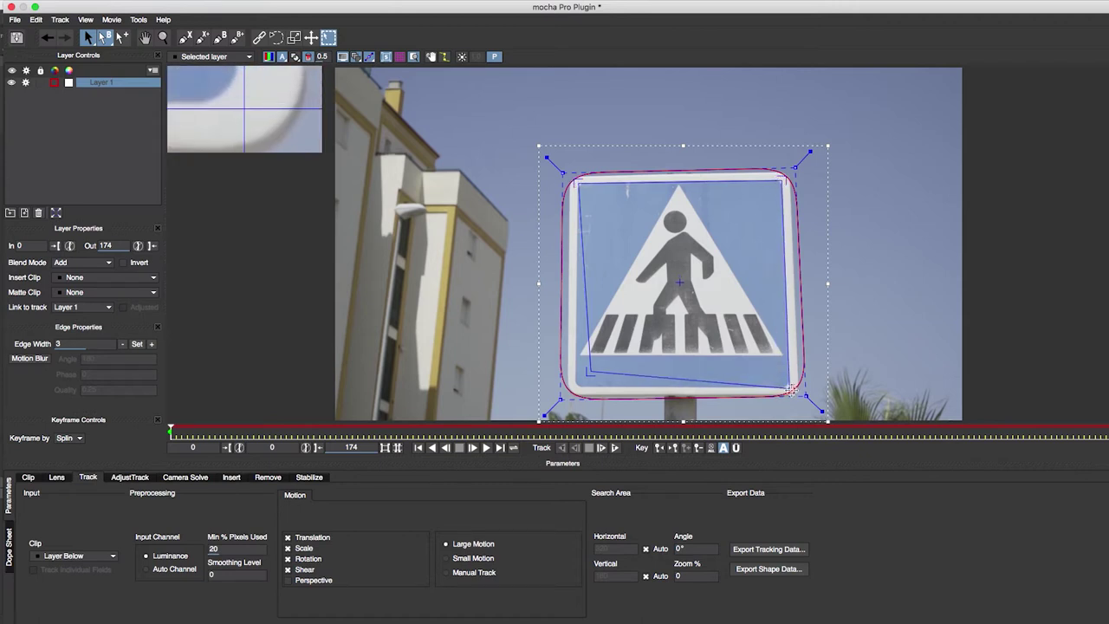
pyautogui.moveTo(589, 372); pyautogui.dragTo(557, 397)
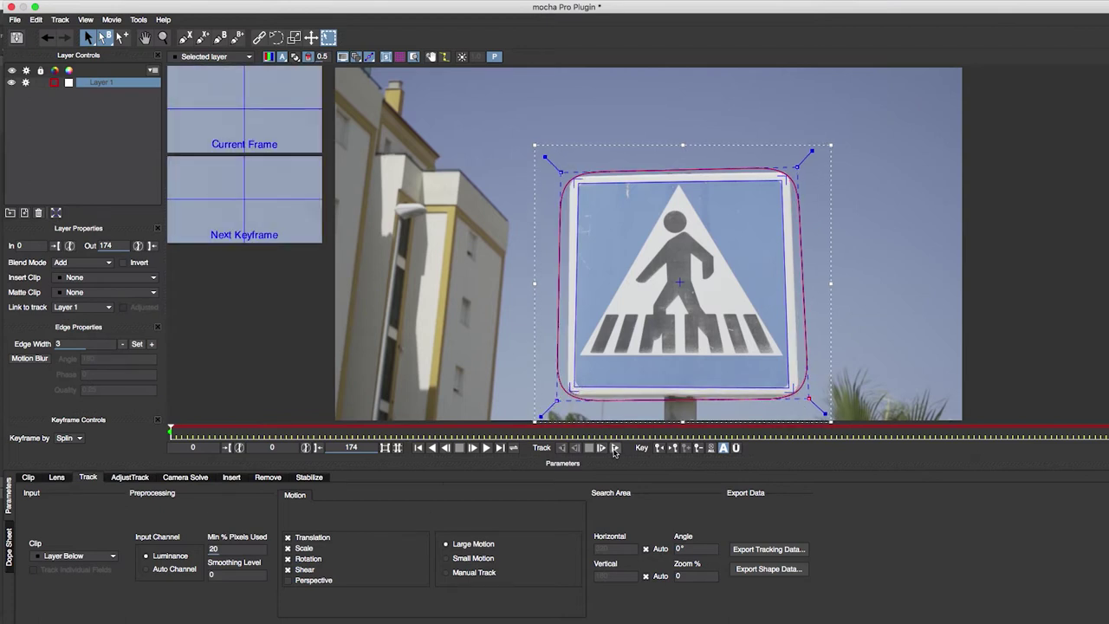
# Track Layer 1 forward across frames 0–174, then scrub back from frame 59 to 27 to verify
pyautogui.click(614, 448)
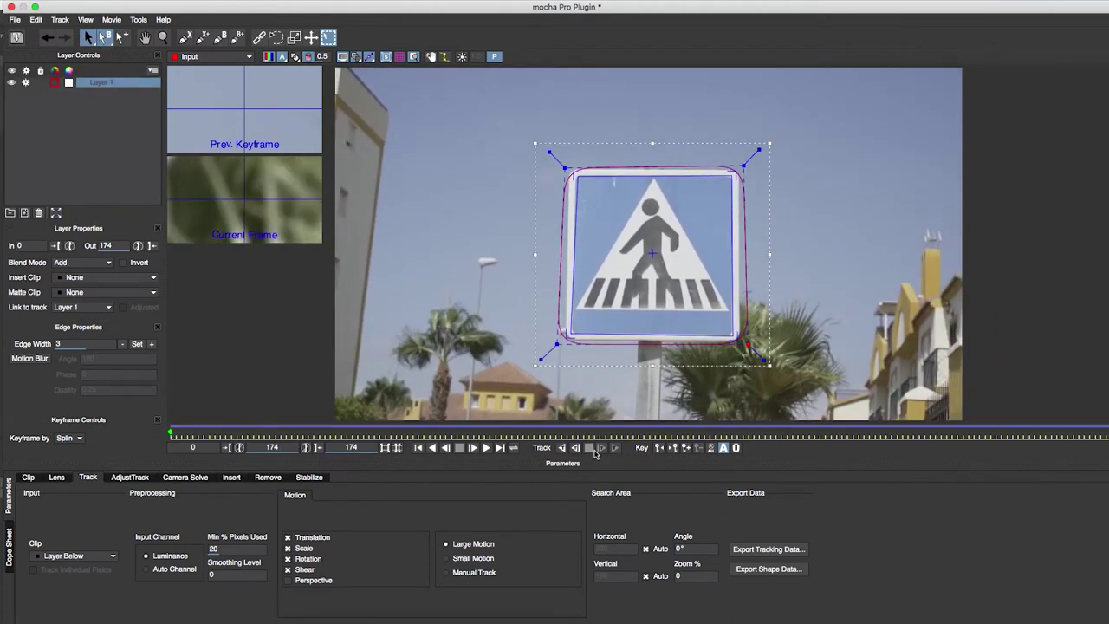
pyautogui.click(494, 432)
pyautogui.moveTo(494, 432)
pyautogui.mouseDown()
pyautogui.moveTo(319, 437)
pyautogui.moveTo(694, 432)
pyautogui.mouseUp()
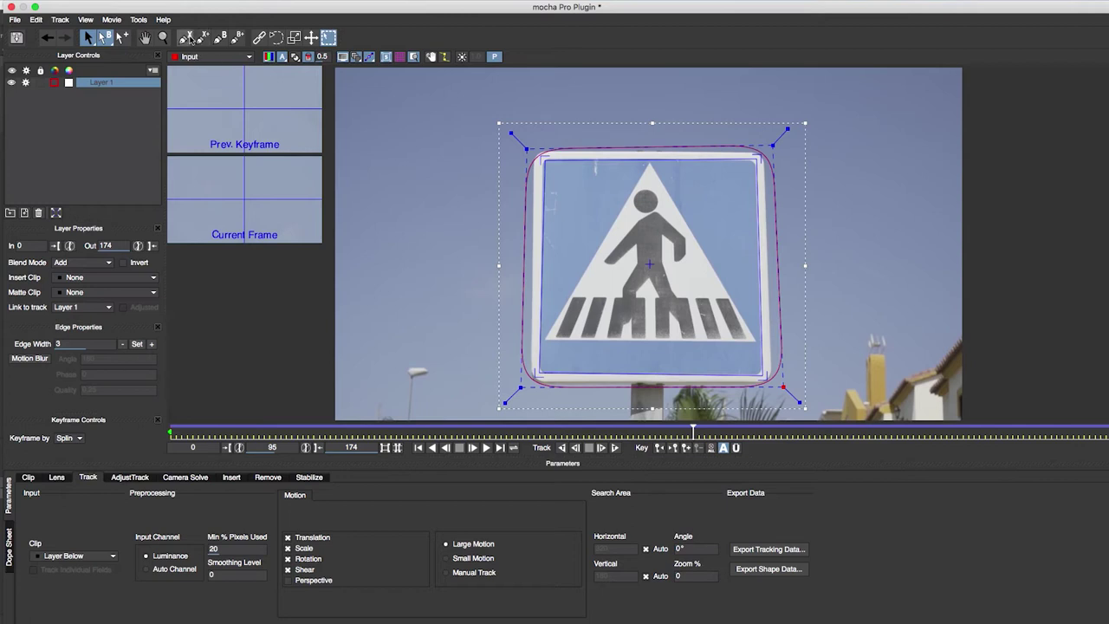
pyautogui.click(109, 118)
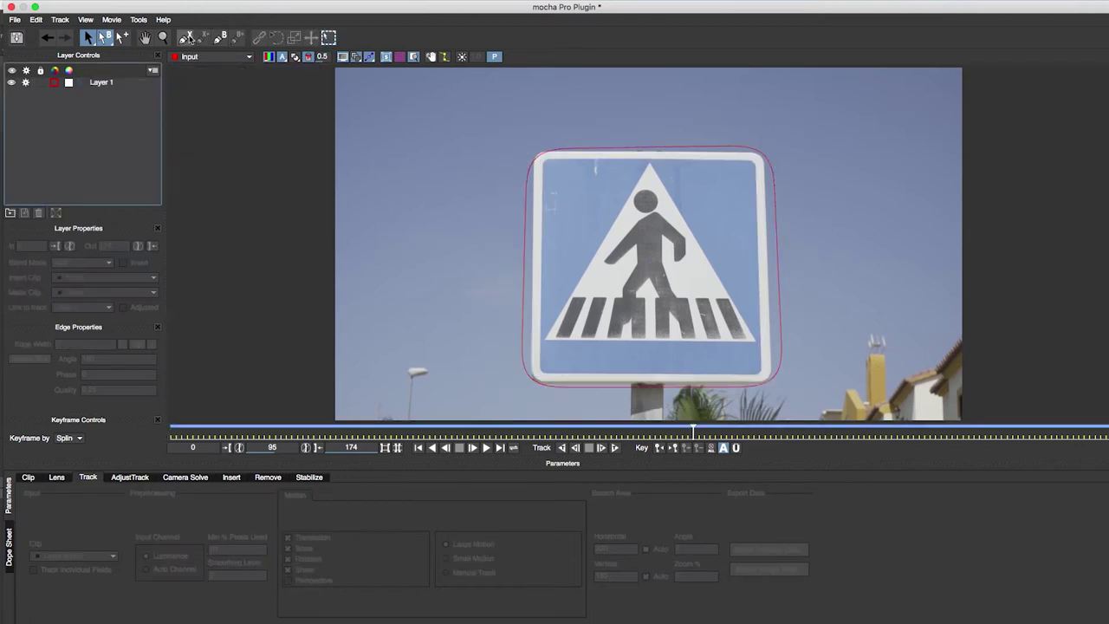
pyautogui.click(188, 38)
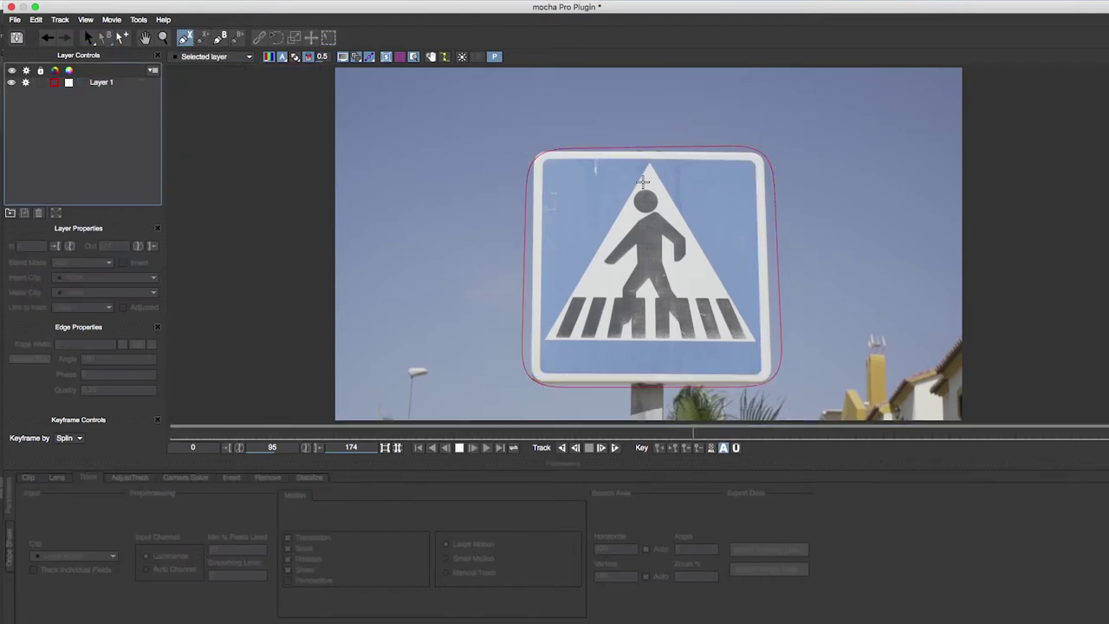
# Draw a closed three-point X-spline around the sign's triangle as Layer 2
pyautogui.click(655, 164)
pyautogui.click(547, 336)
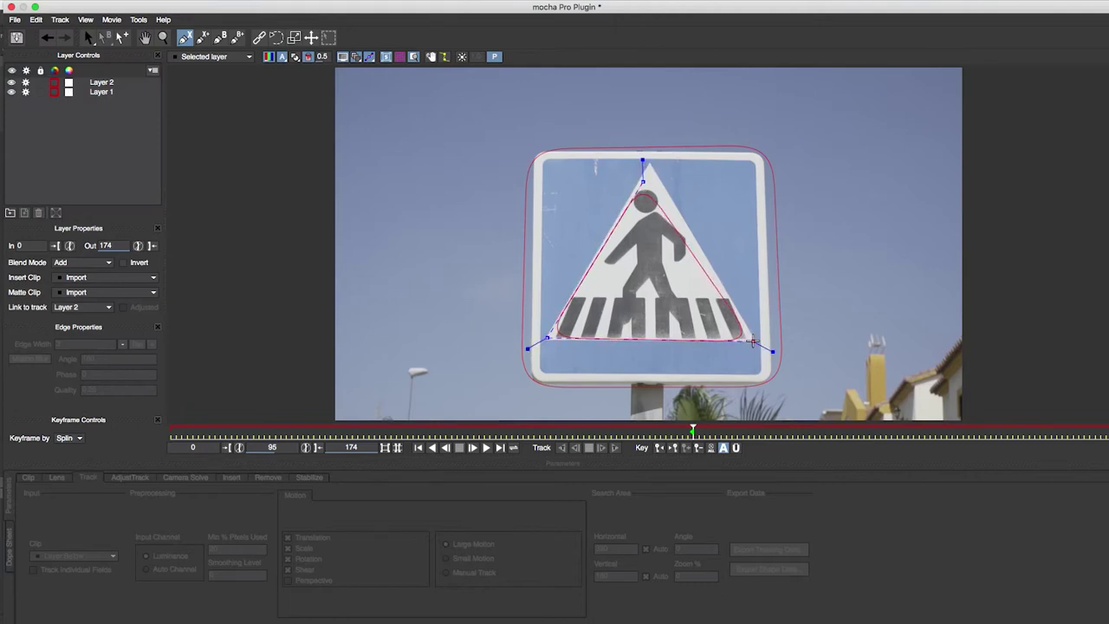
pyautogui.click(752, 342)
pyautogui.rightClick(752, 342)
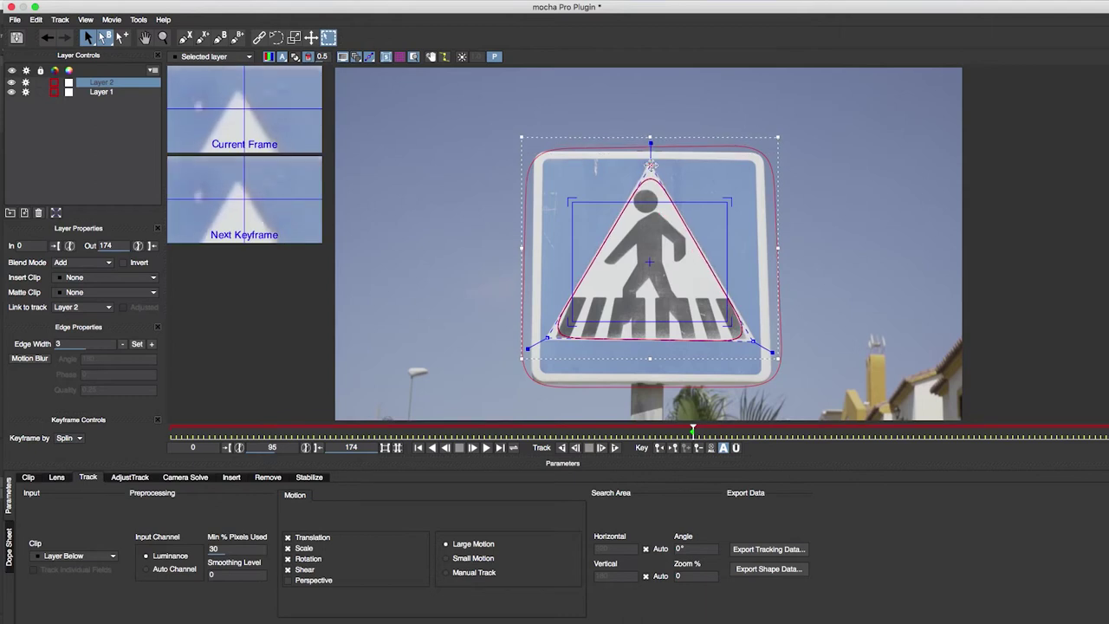
# Toggle off the surface display and widen the surface's lower-left and lower-right corners
pyautogui.click(386, 56)
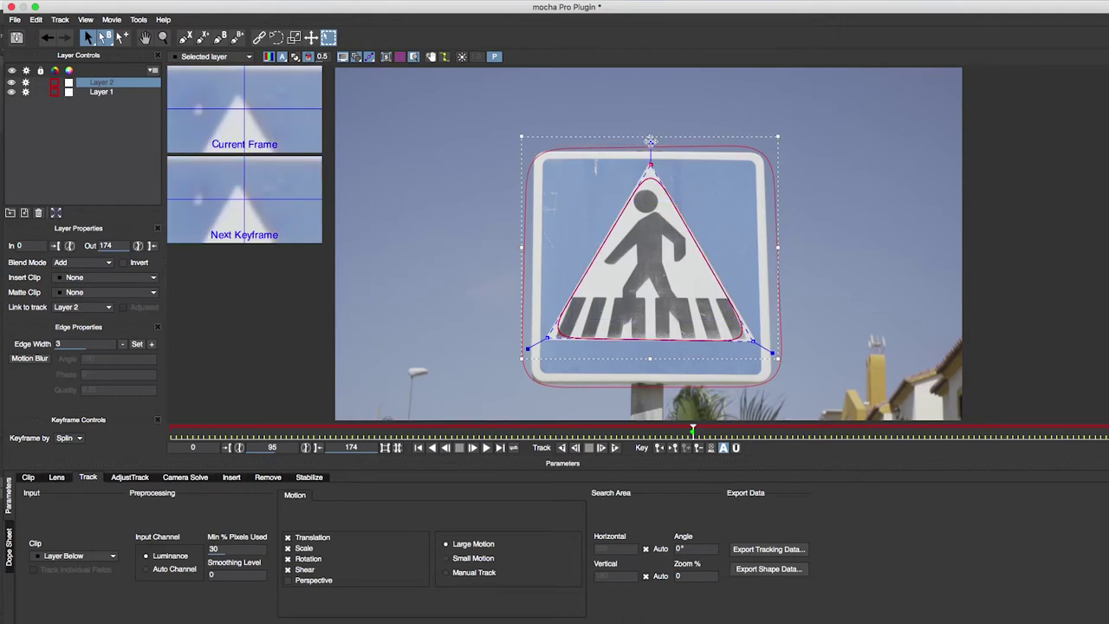
pyautogui.moveTo(527, 349); pyautogui.dragTo(524, 351)
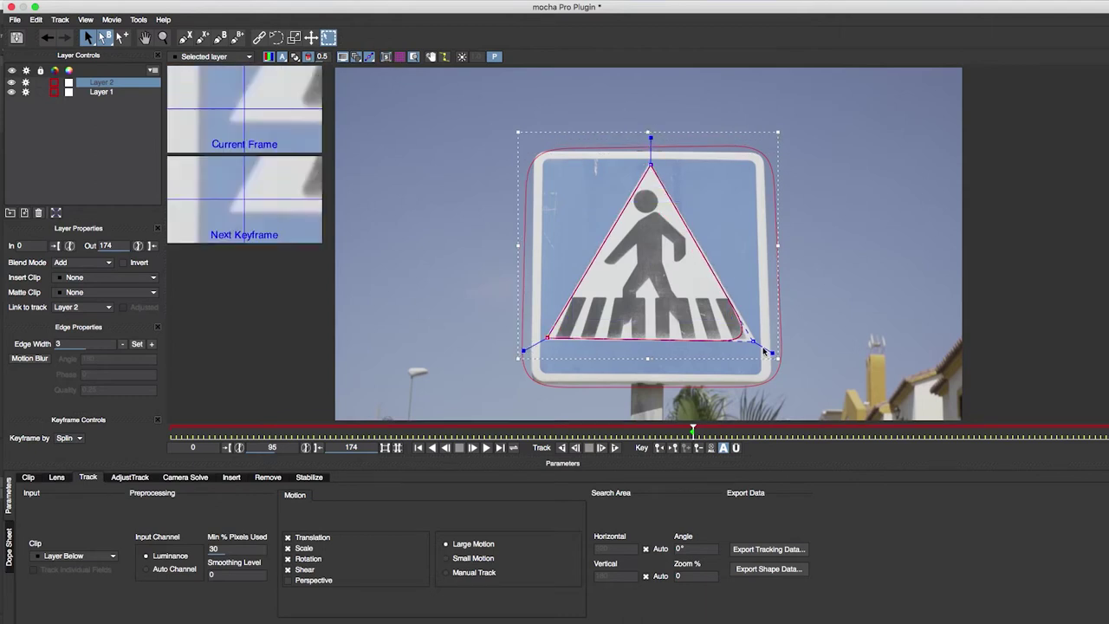
pyautogui.moveTo(779, 355); pyautogui.dragTo(783, 358)
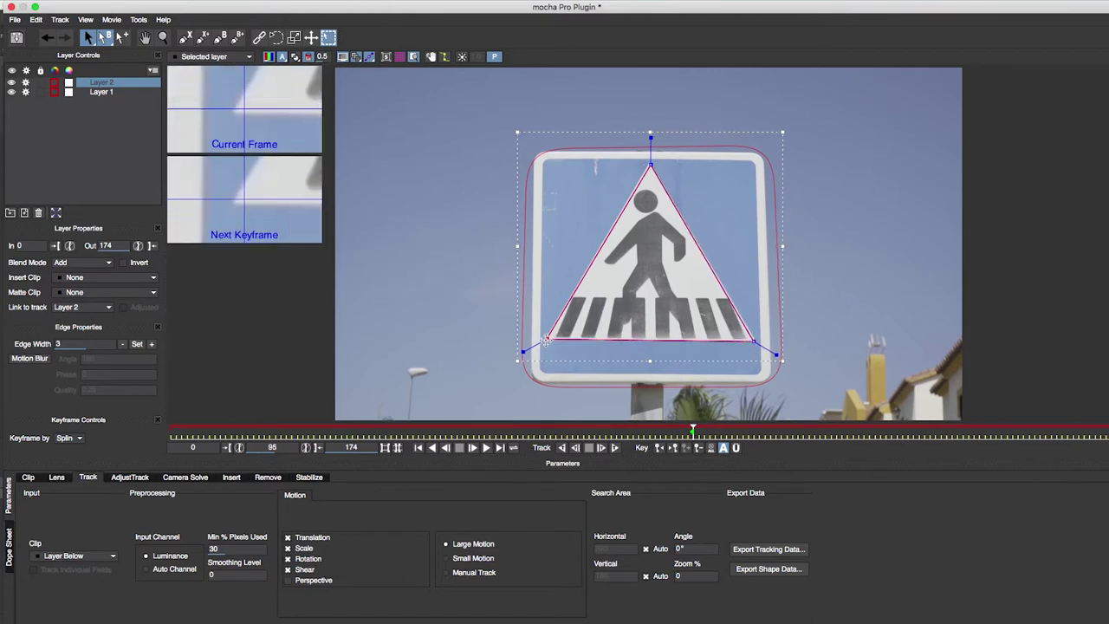
pyautogui.click(650, 164)
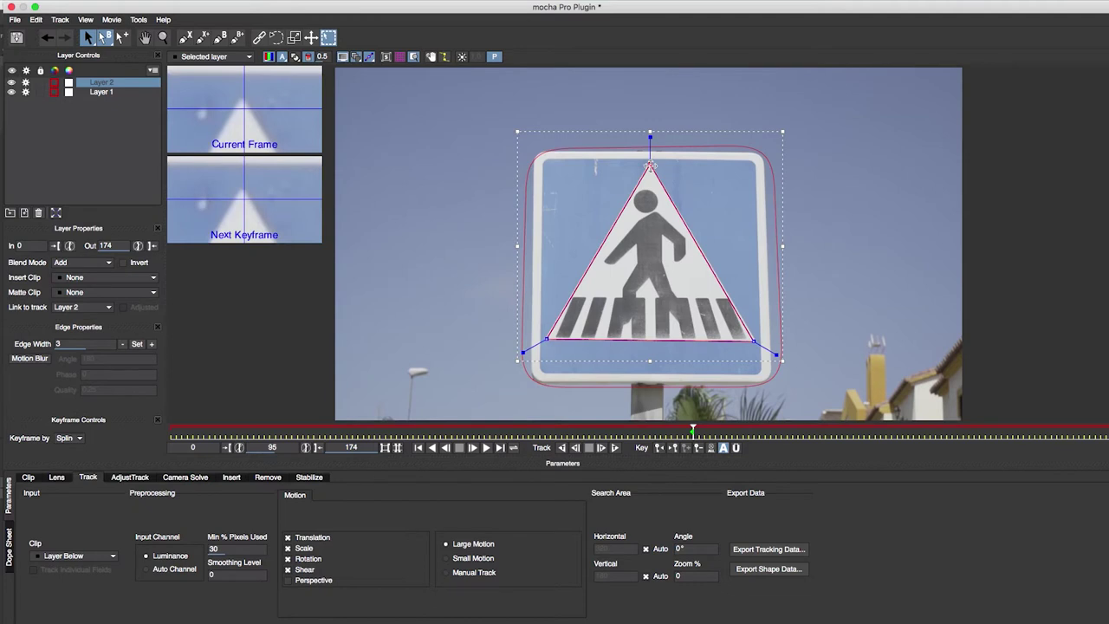
# Link Layer 2 to Layer 1's track and check it at a later frame
pyautogui.click(95, 310)
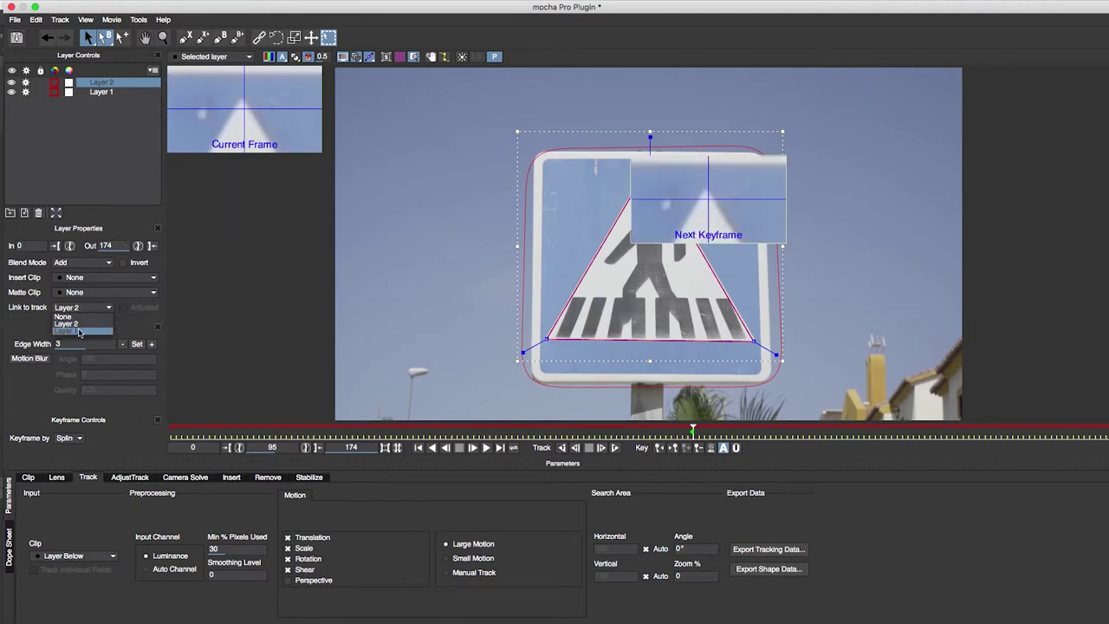
pyautogui.click(79, 332)
pyautogui.moveTo(693, 430)
pyautogui.mouseDown()
pyautogui.moveTo(1079, 424)
pyautogui.moveTo(183, 397)
pyautogui.moveTo(926, 431)
pyautogui.moveTo(35, 416)
pyautogui.mouseUp()
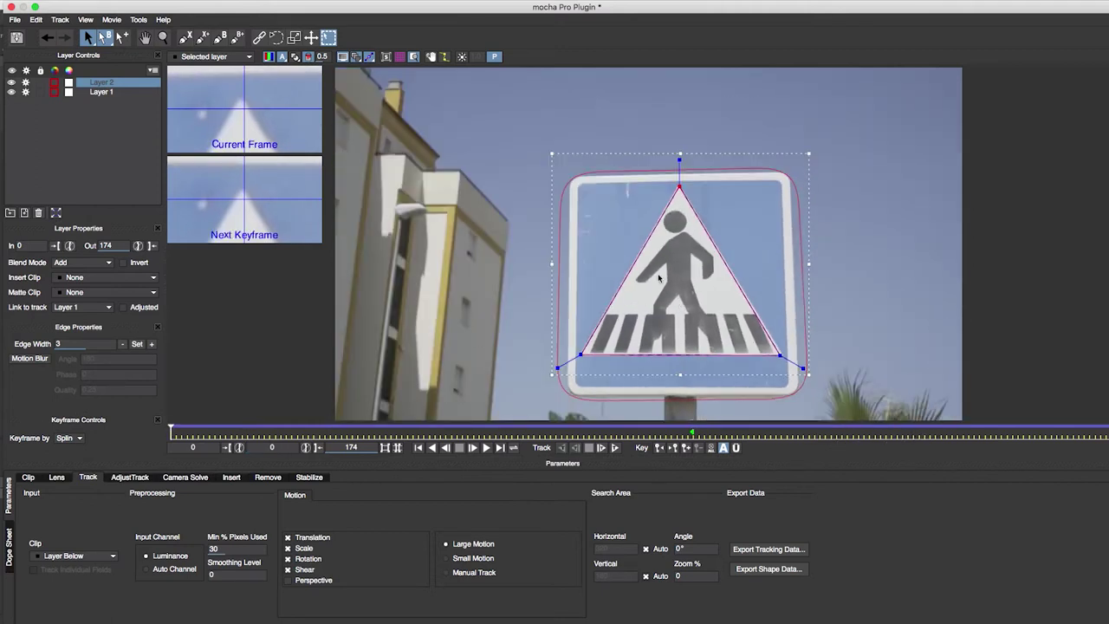
# In the Remove module, save a clean plate to Tutorials Footage/CleanPlate and use clean plates exclusively
pyautogui.click(267, 477)
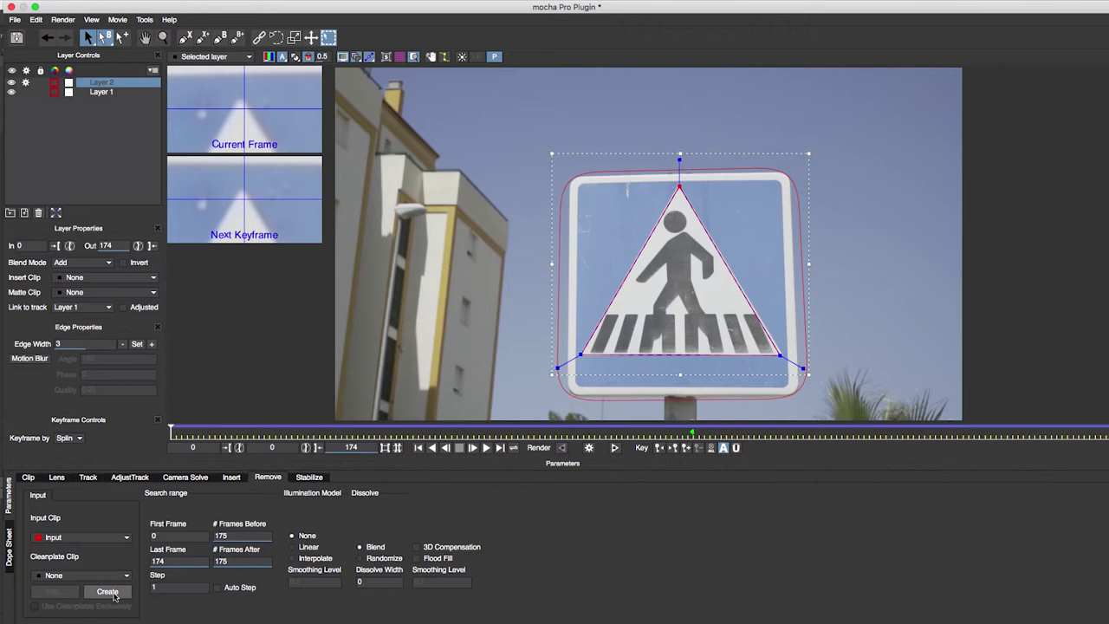
pyautogui.click(113, 595)
pyautogui.doubleClick(207, 114)
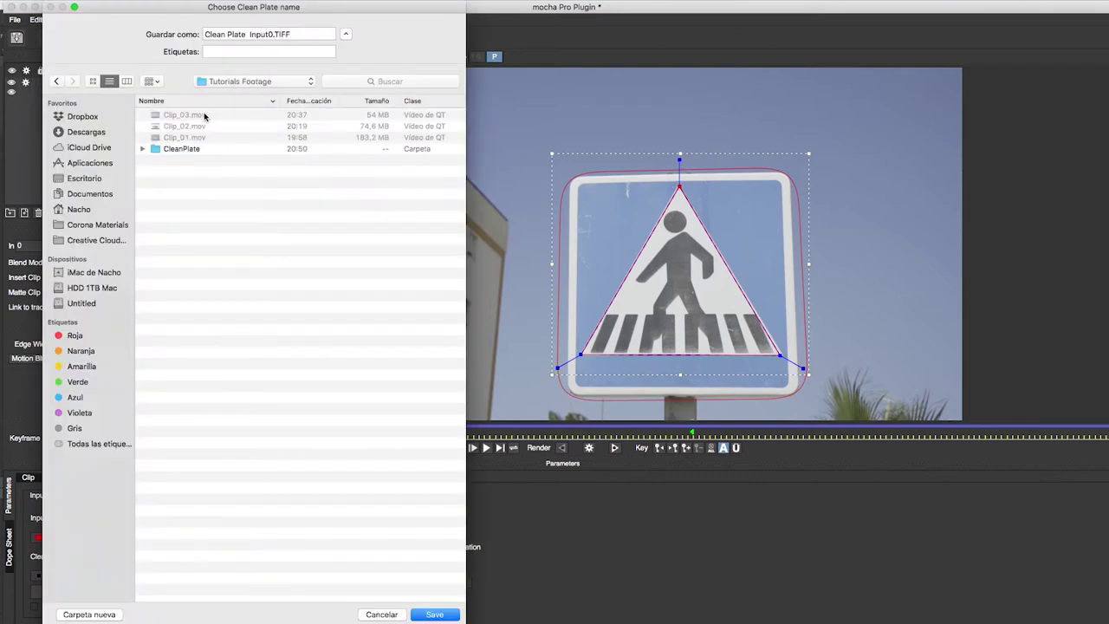
pyautogui.doubleClick(180, 149)
pyautogui.click(435, 615)
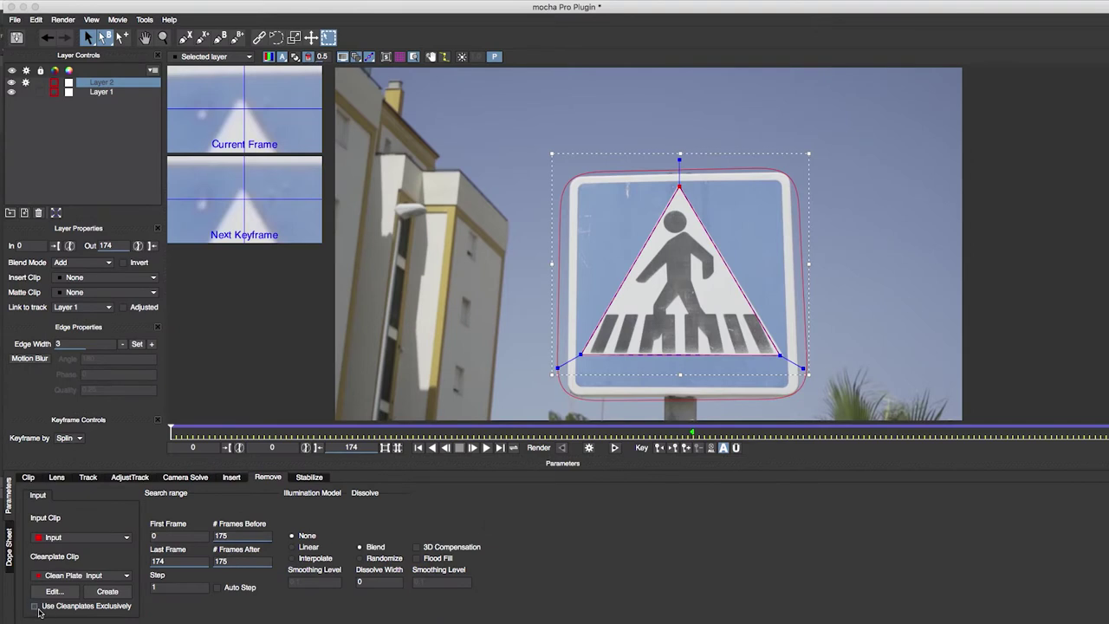
pyautogui.click(39, 609)
# Open Clean Plate Input0.TIFF in Photoshop at 100%, dismissing the missing-profile warning
pyautogui.click(389, 601)
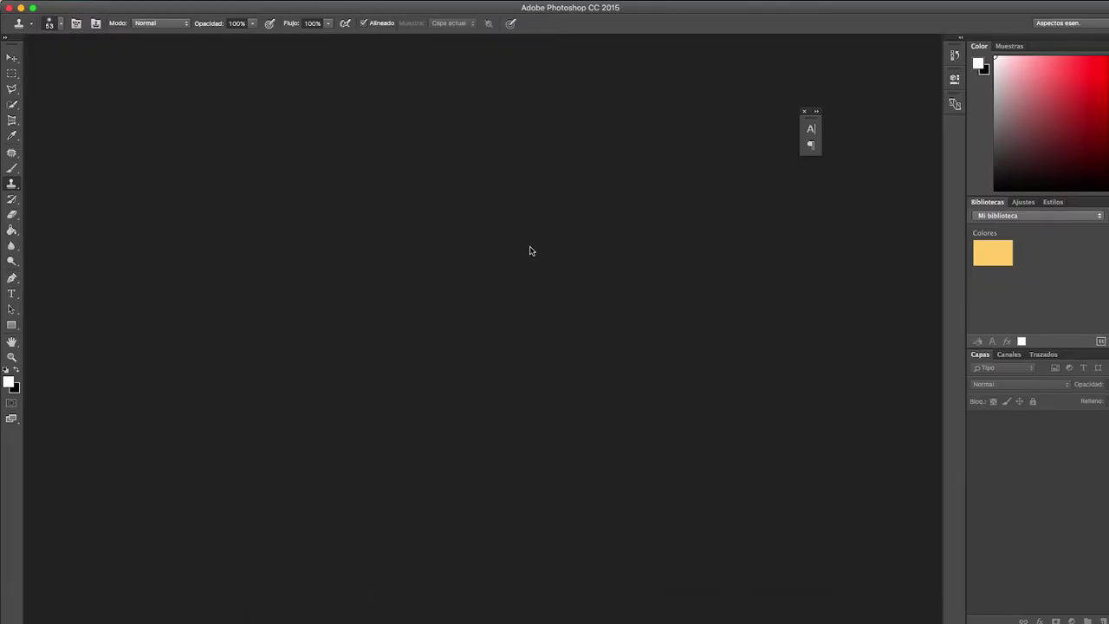
pyautogui.press('super+o')
pyautogui.doubleClick(544, 126)
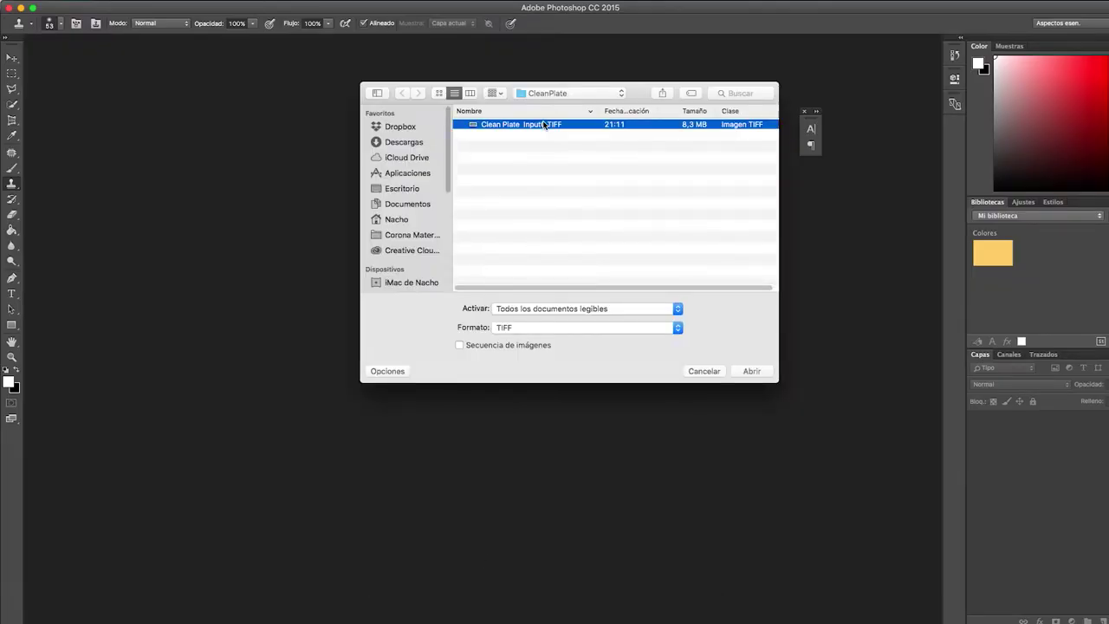
pyautogui.click(717, 351)
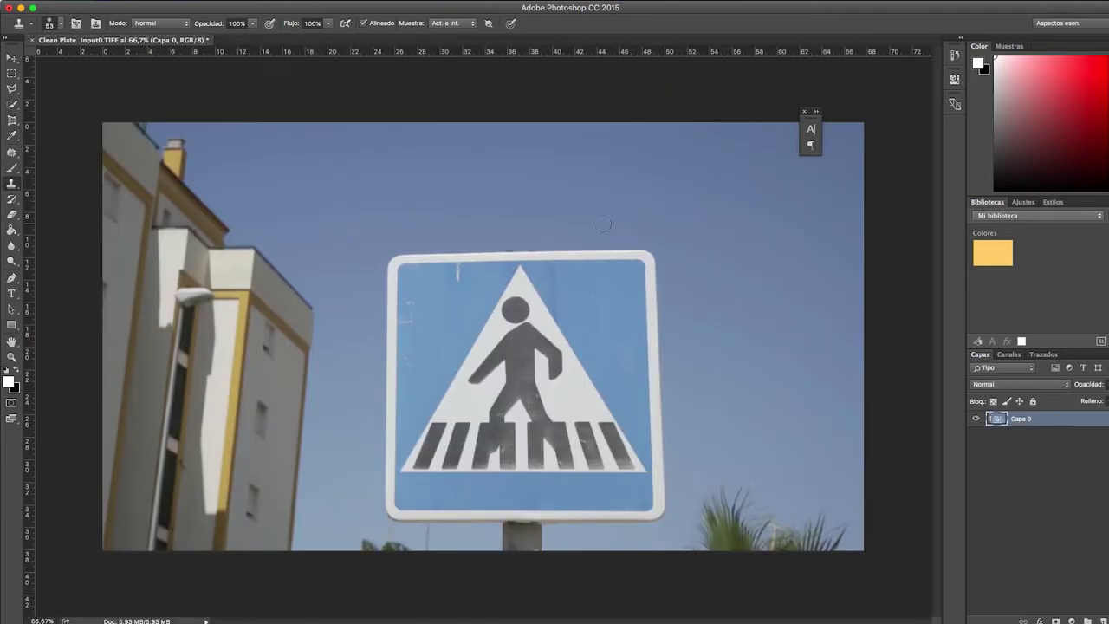
pyautogui.press('super+1')
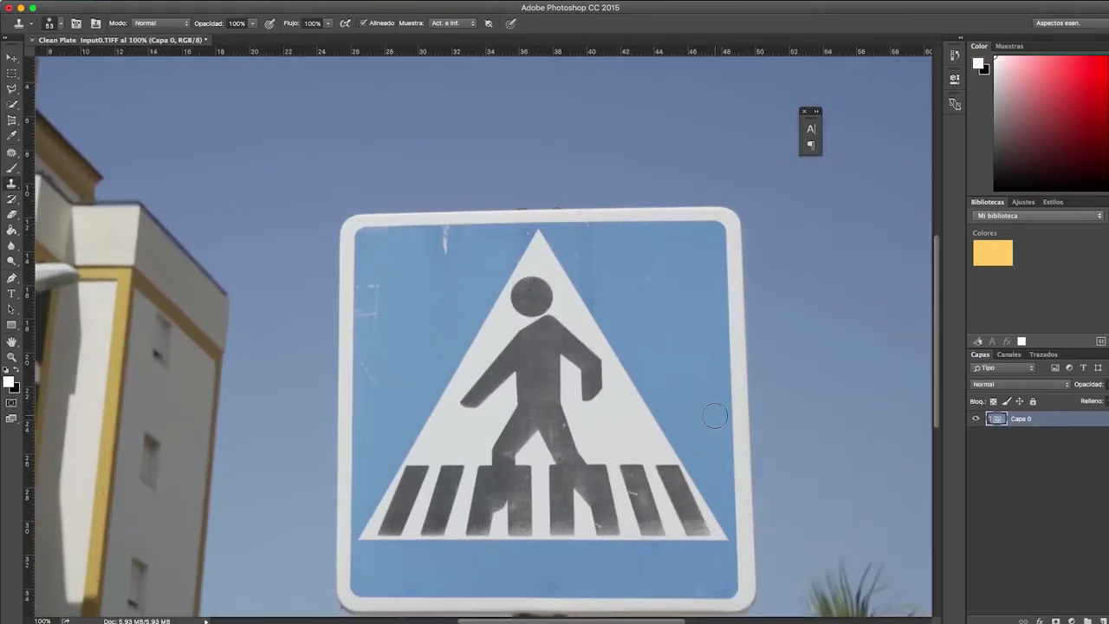
# On a new layer, clone-stamp the pedestrian and stripes out of the white triangle
pyautogui.press('super+shift+alt+n')
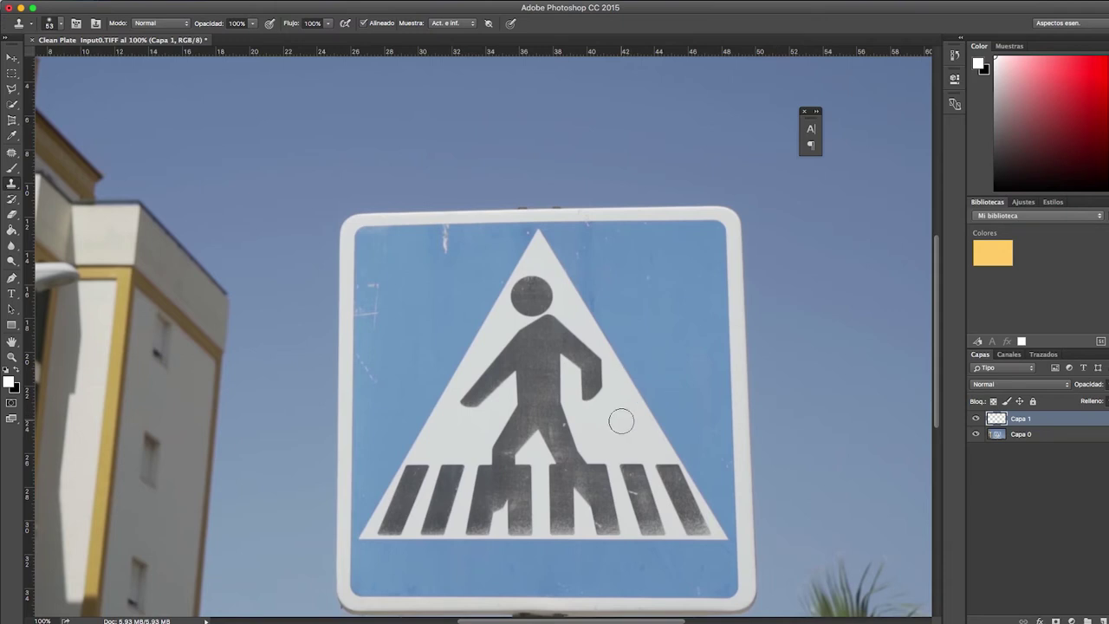
pyautogui.moveTo(621, 422); pyautogui.dragTo(532, 421)
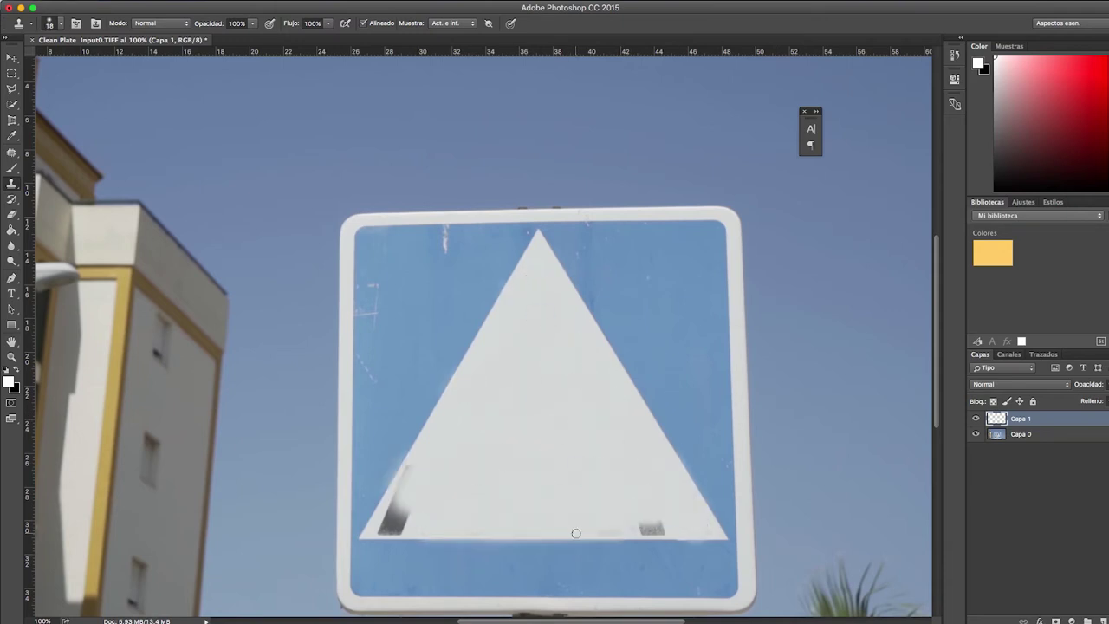
pyautogui.press('v')
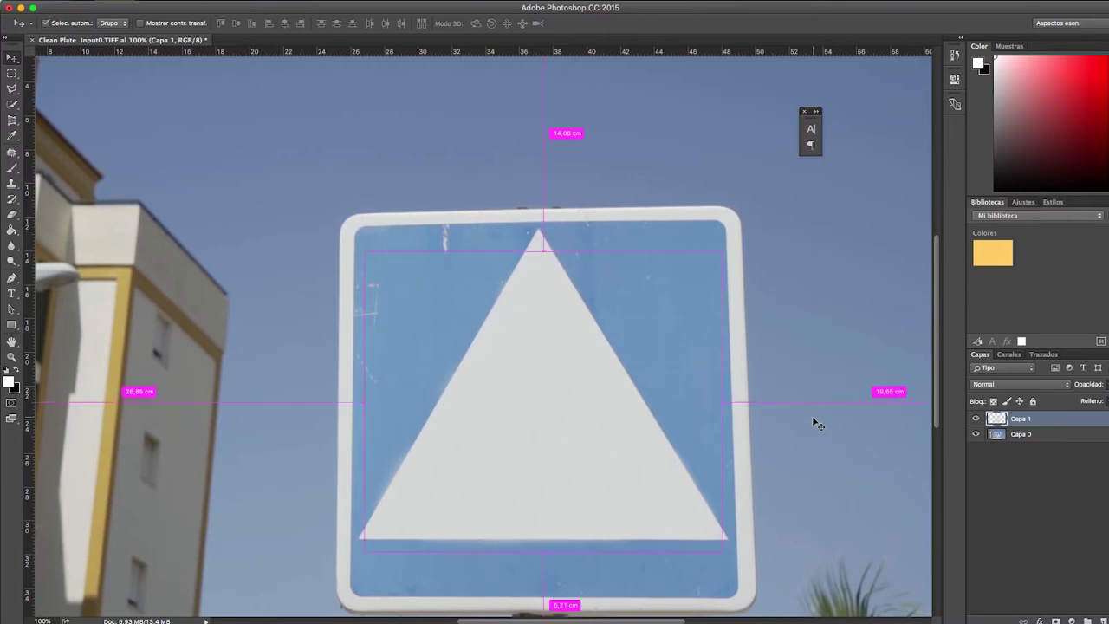
# Save the retouched image as a layered TIFF and return to mocha
pyautogui.hotkey('ctrl', 's')
pyautogui.click(756, 232)
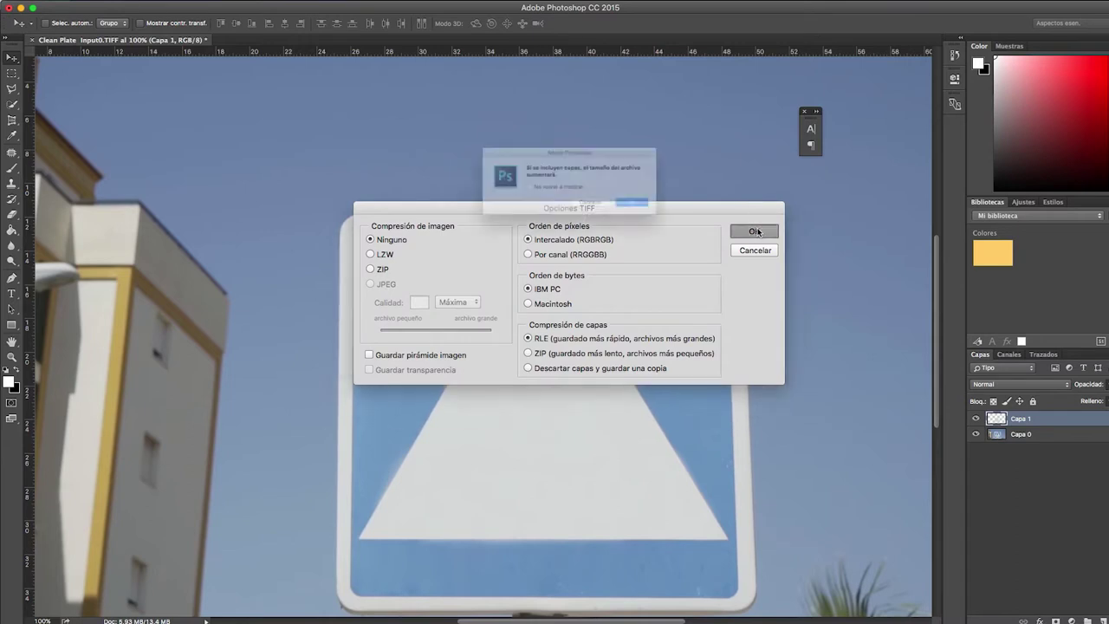
pyautogui.click(657, 212)
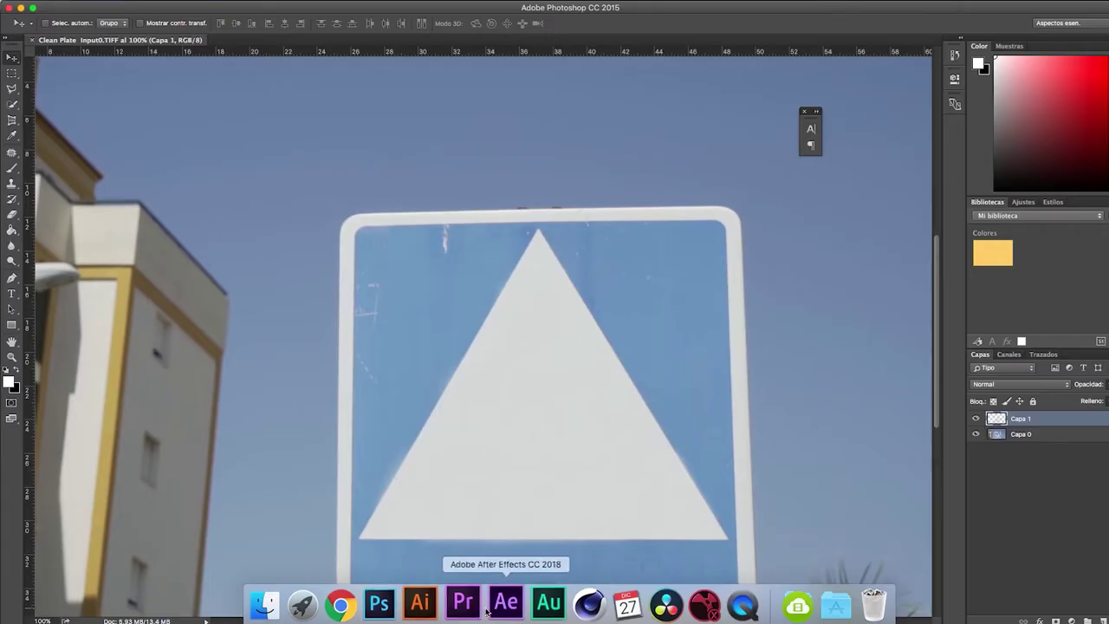
pyautogui.click(487, 612)
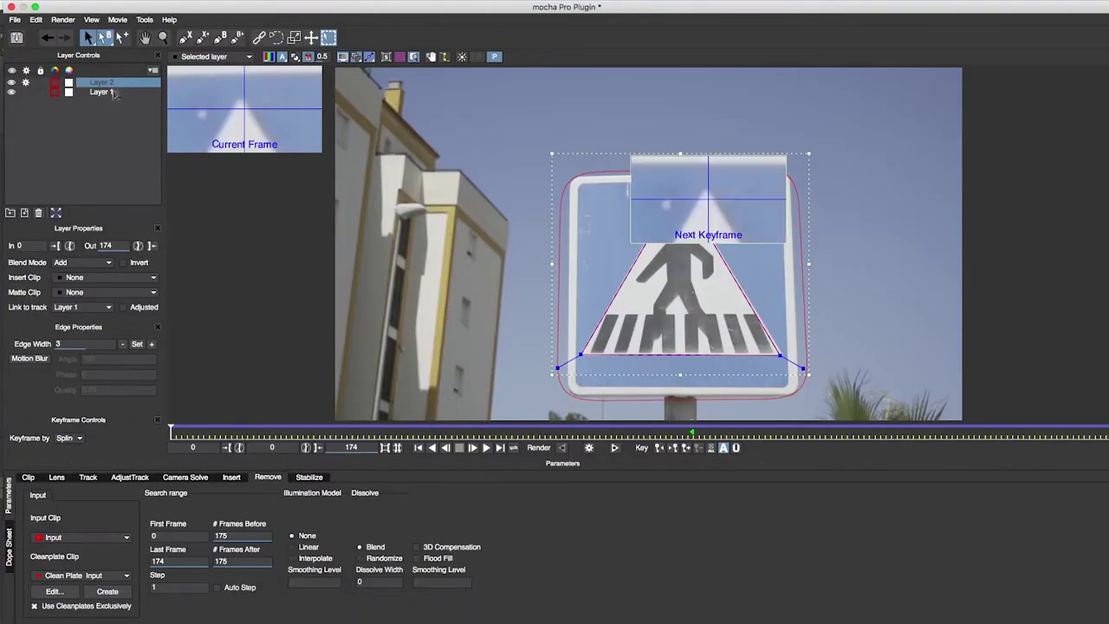
# Select Layer 1 and render the pedestrian removal
pyautogui.click(104, 84)
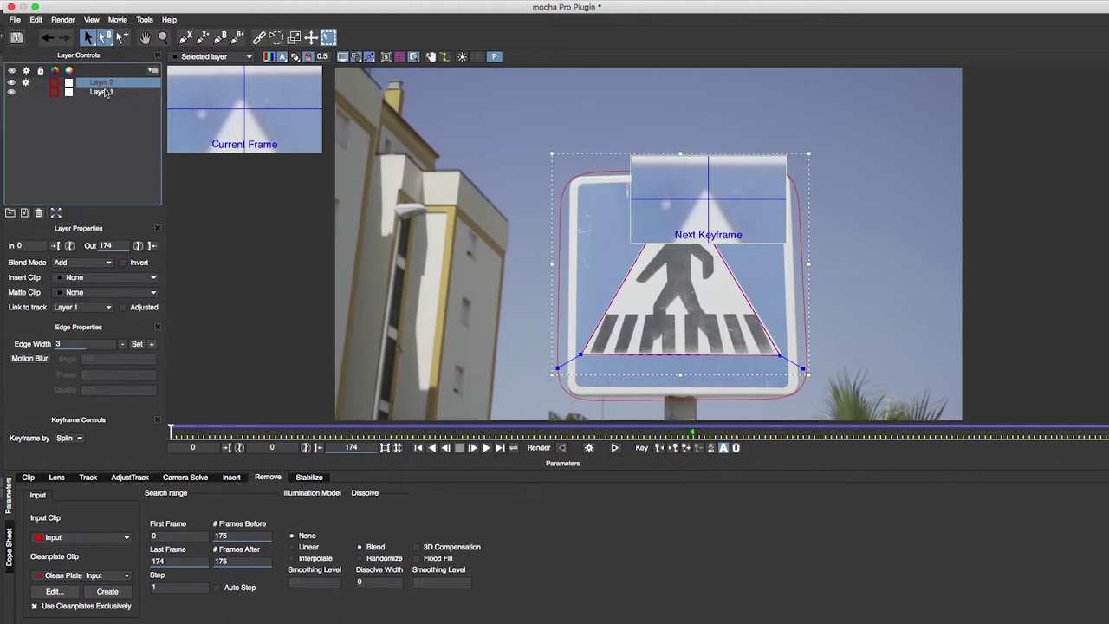
pyautogui.click(104, 92)
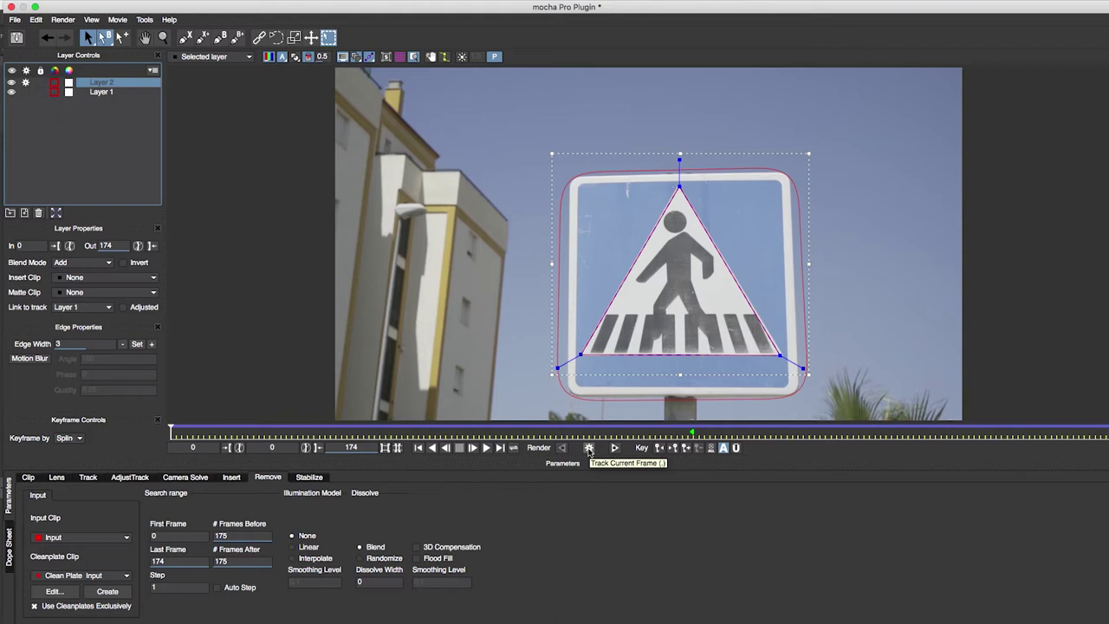
pyautogui.click(588, 448)
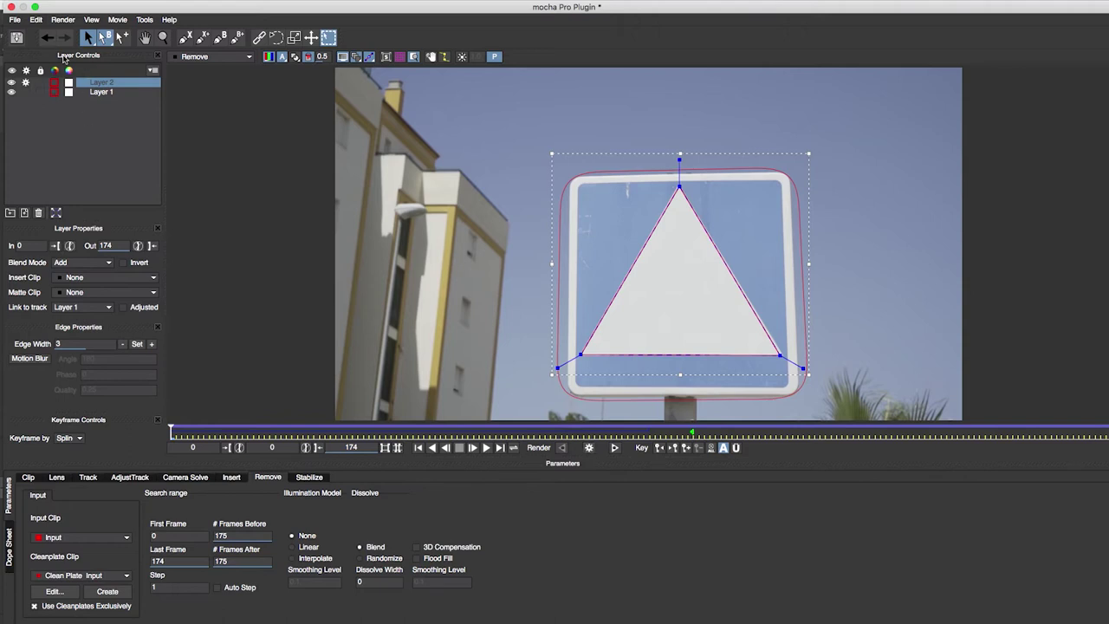
# Save the mocha project and close mocha Pro back to After Effects
pyautogui.click(14, 19)
pyautogui.click(35, 40)
pyautogui.click(11, 7)
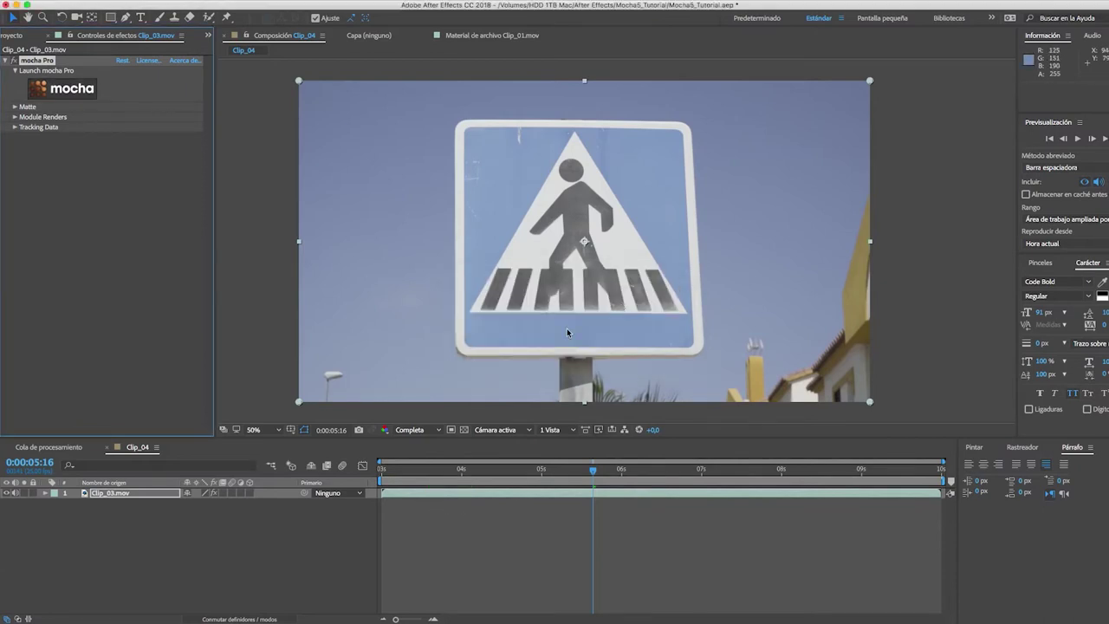
# At the composition start, select Clip_03.mov and expand the mocha Pro effect's setting groups
pyautogui.press('Home')
pyautogui.click(594, 550)
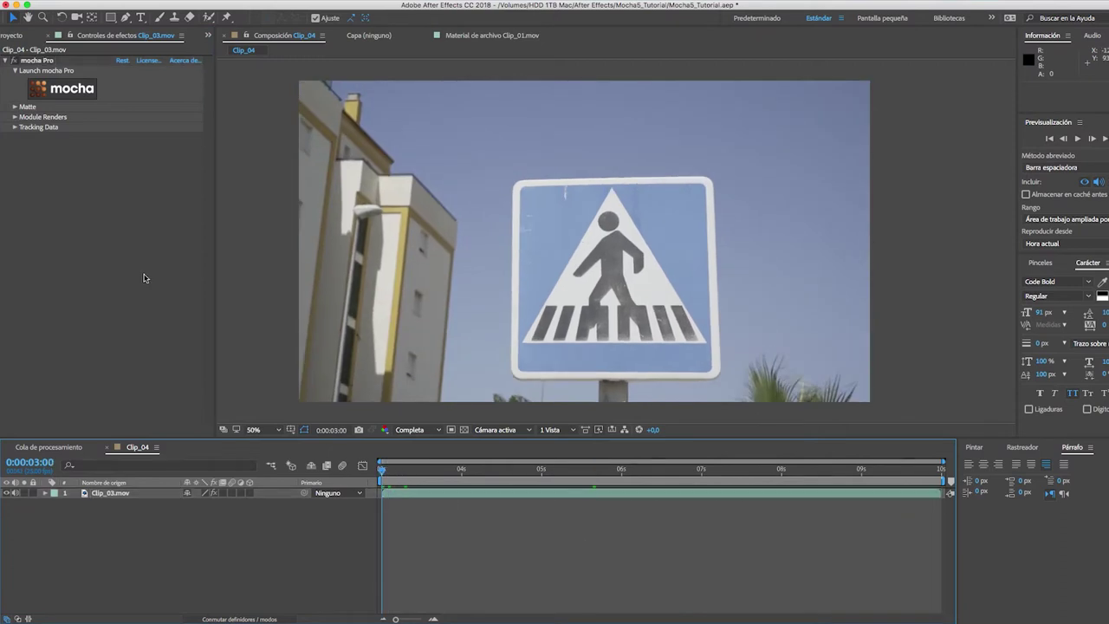
pyautogui.click(131, 493)
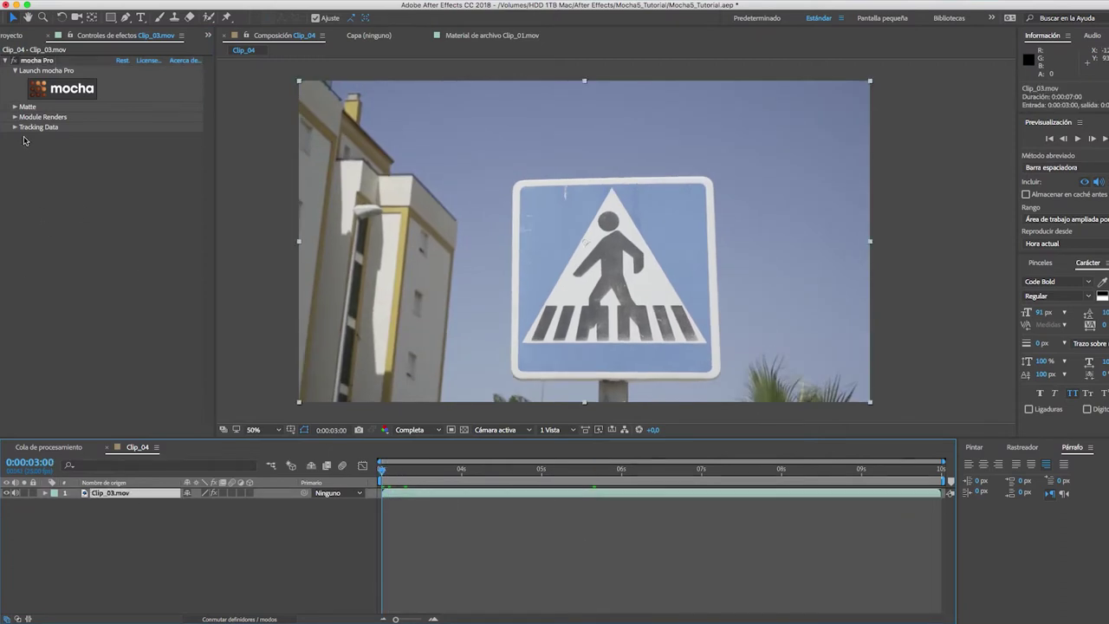
pyautogui.click(14, 106)
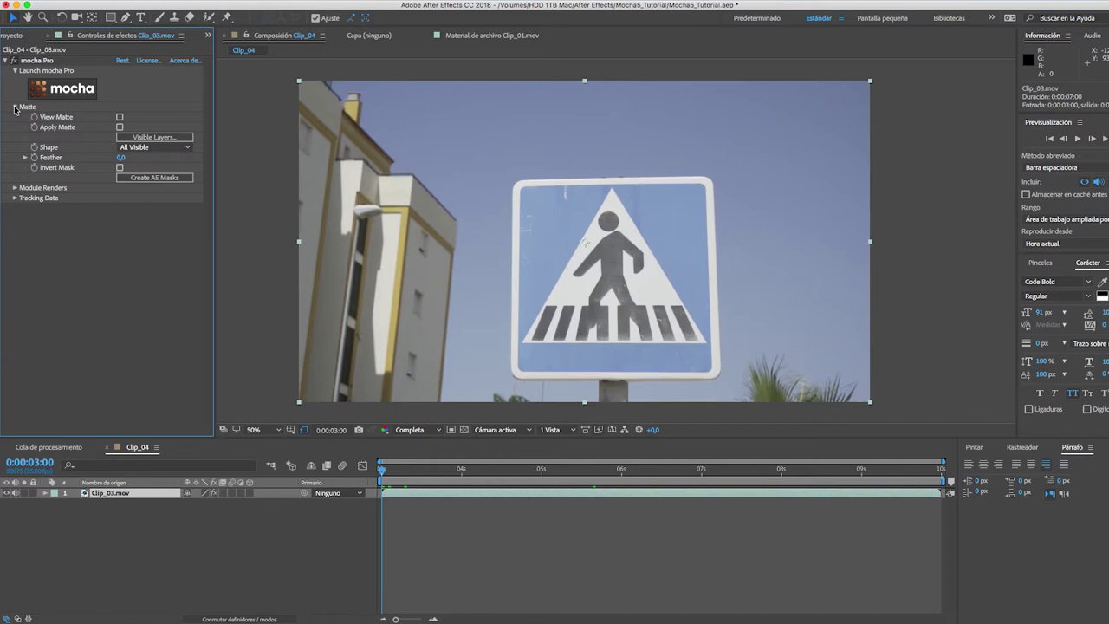
pyautogui.click(14, 188)
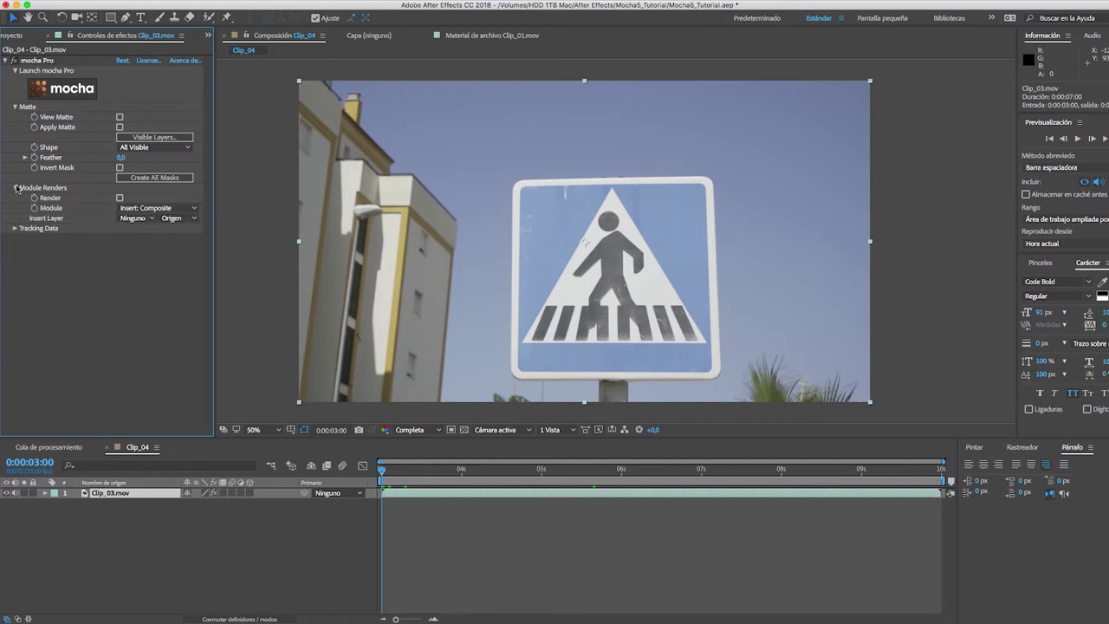
pyautogui.click(15, 229)
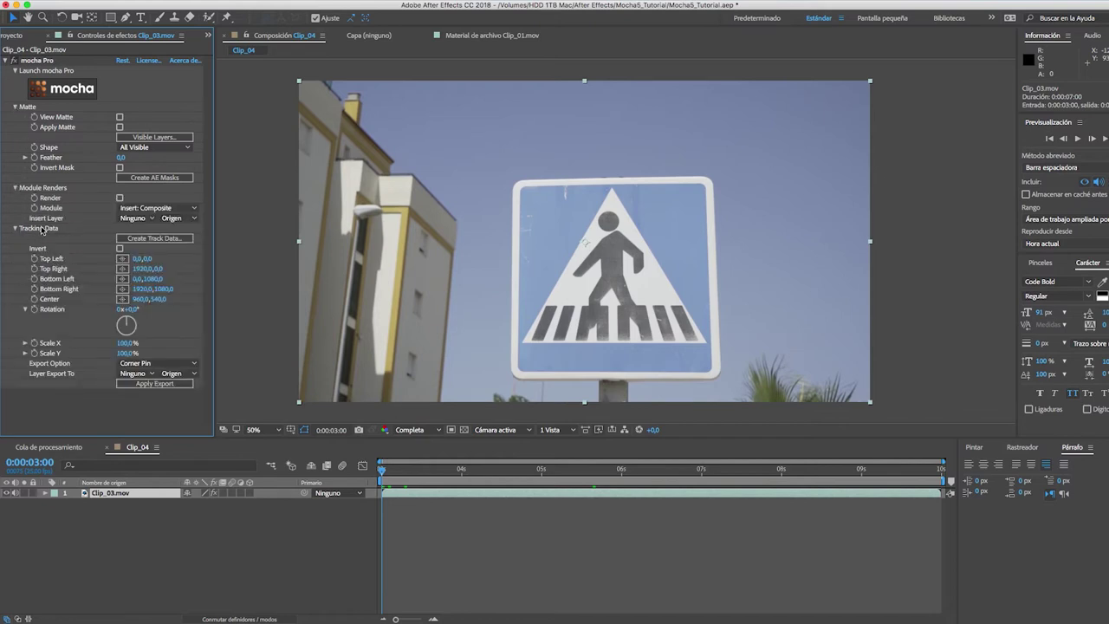
pyautogui.click(13, 229)
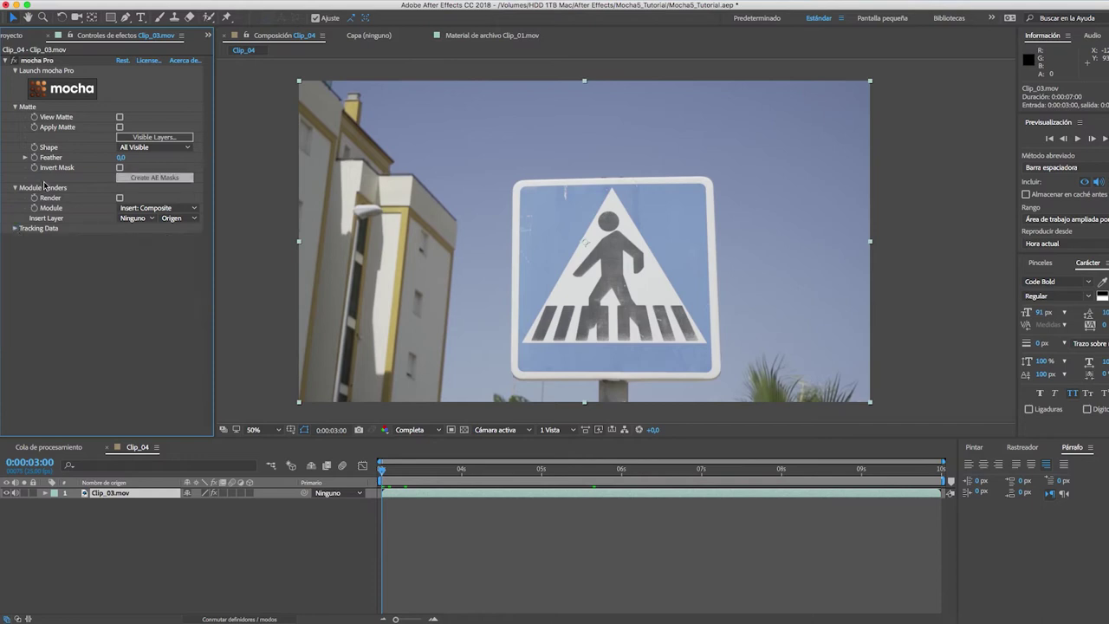
pyautogui.click(14, 107)
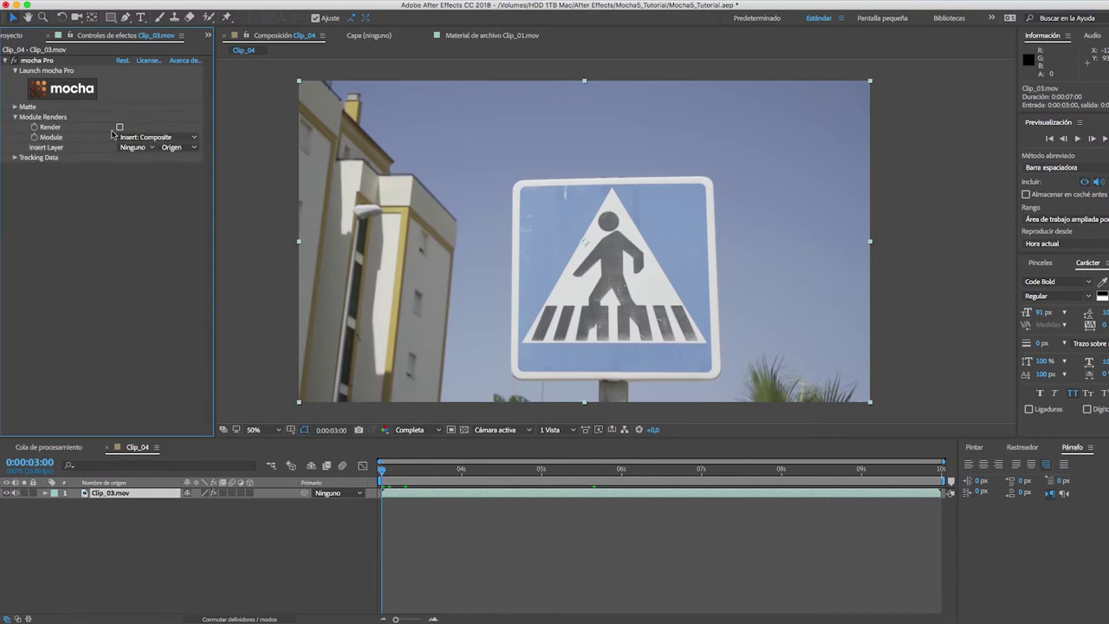
# Set the Module Renders module to Remove and turn Render on
pyautogui.click(144, 138)
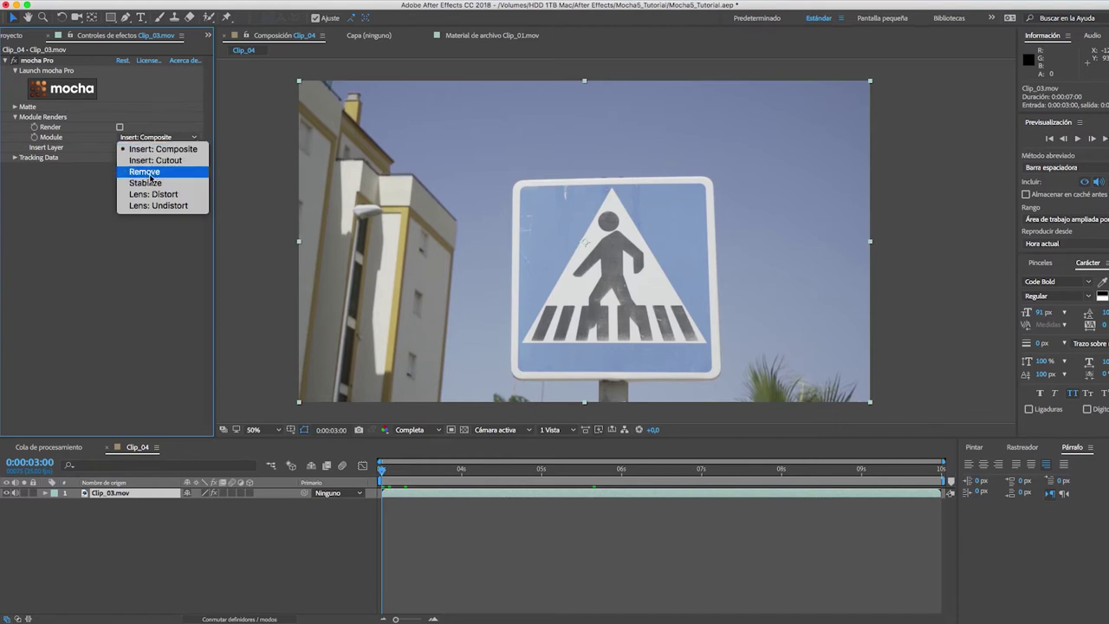
pyautogui.click(150, 175)
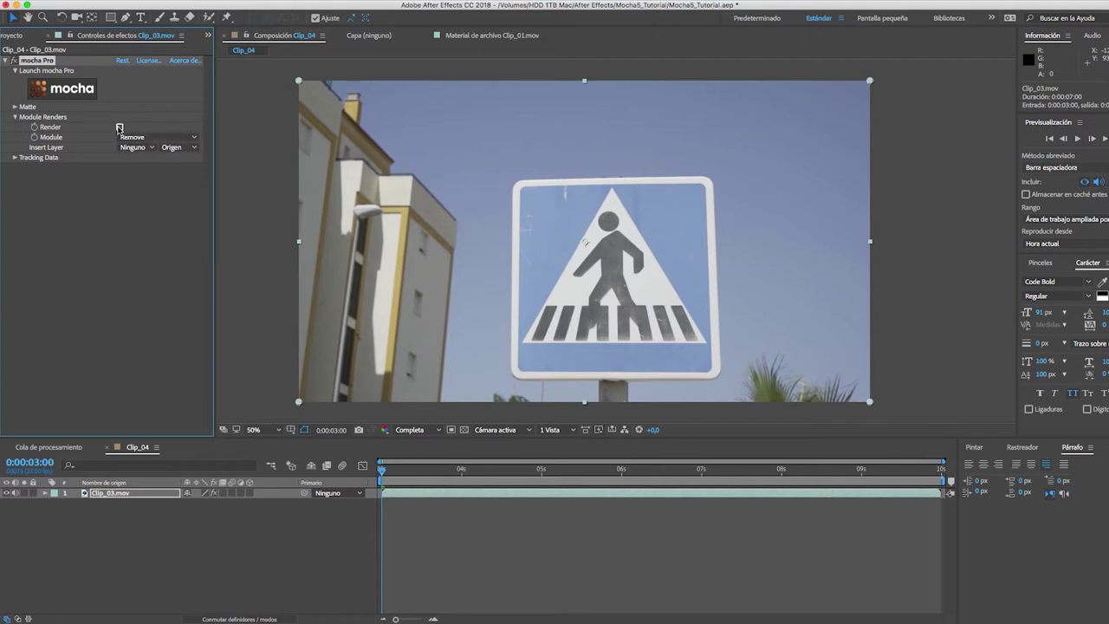
pyautogui.click(120, 127)
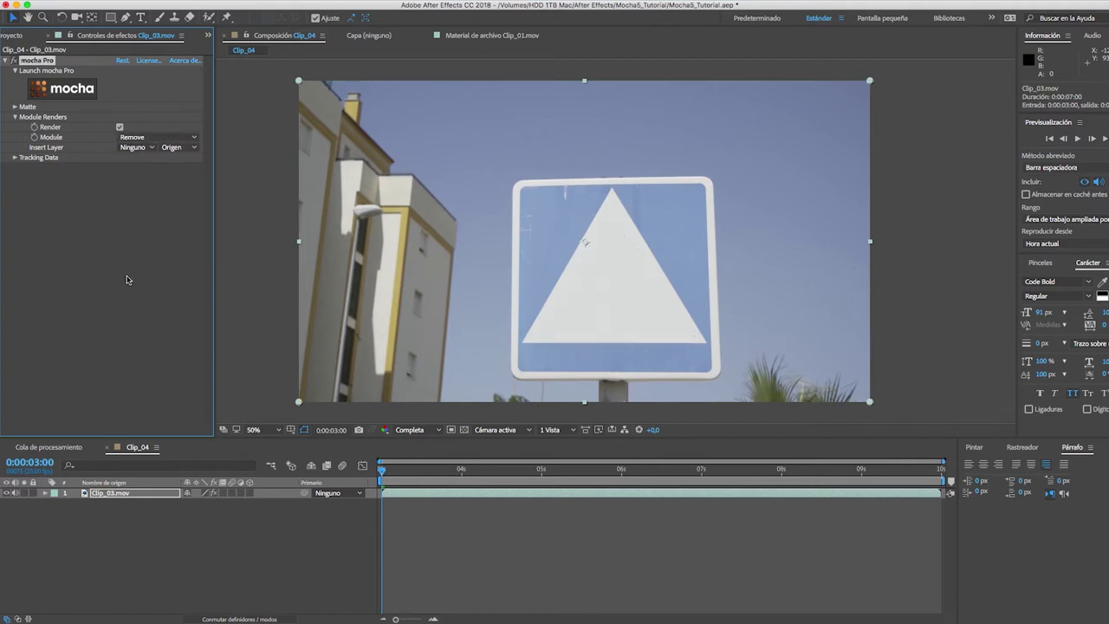
pyautogui.click(598, 590)
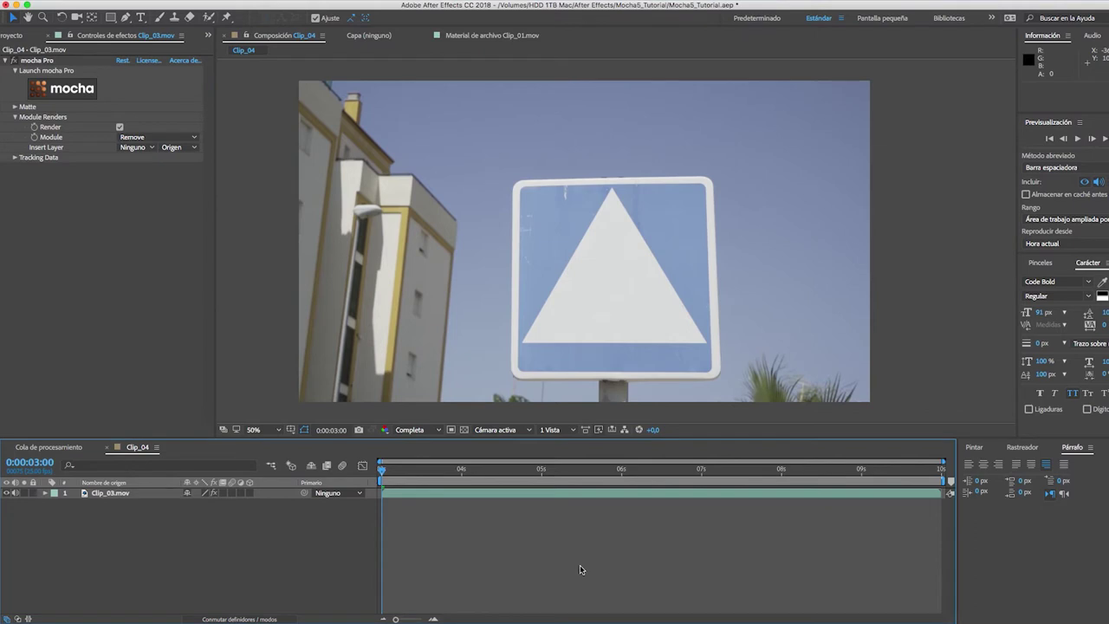
# Preview the cleaned-up sign shot, then collapse the Launch mocha Pro and Module Renders groups
pyautogui.press('space')
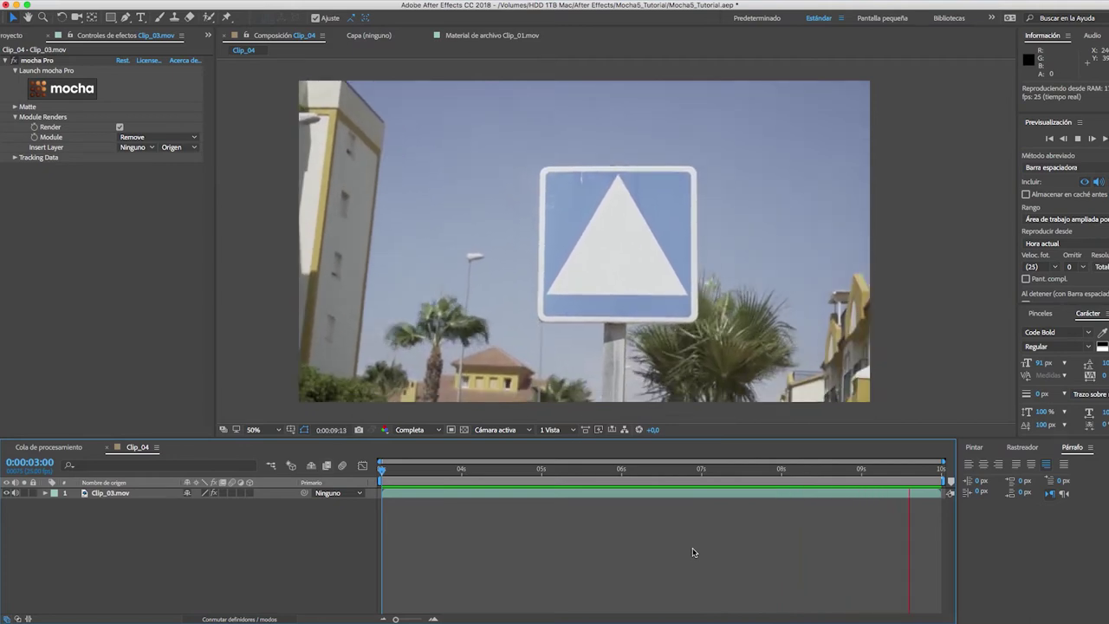
pyautogui.press('space')
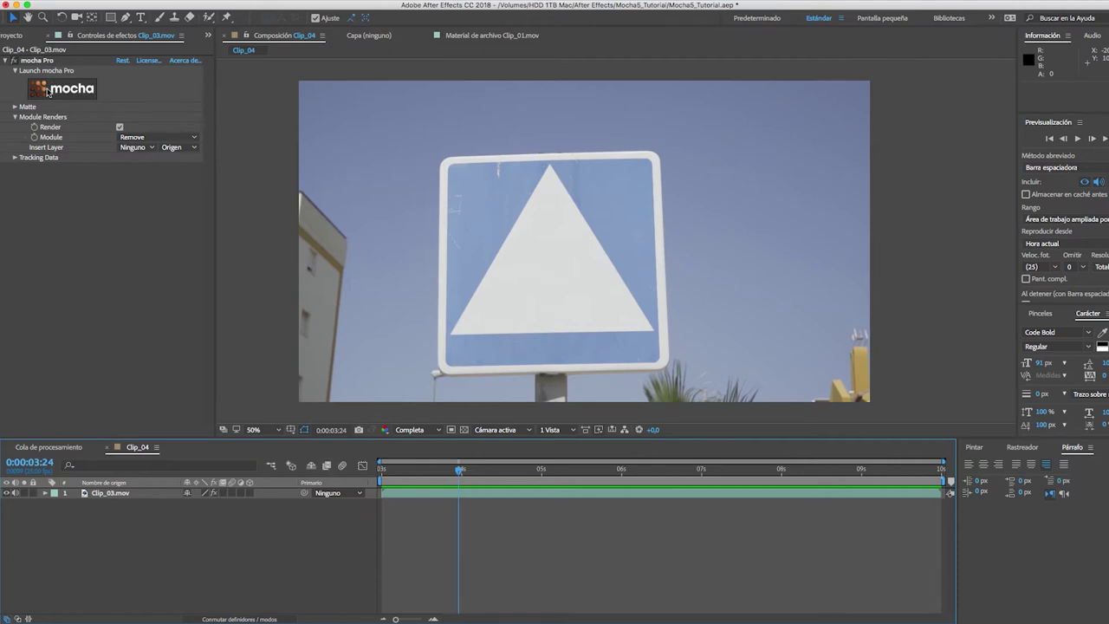
pyautogui.click(14, 70)
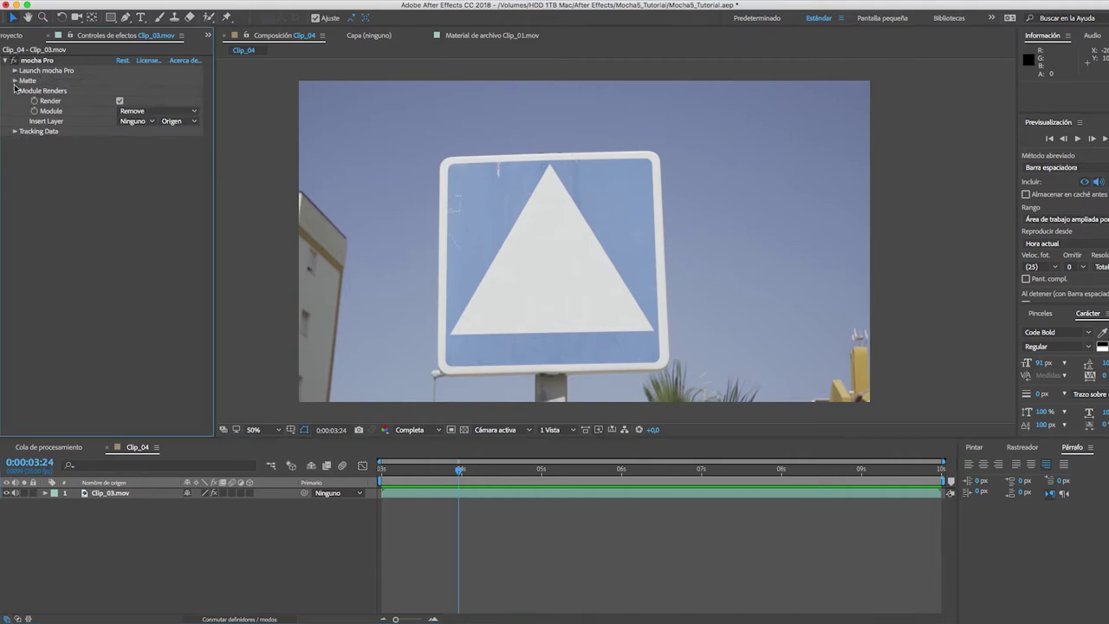
pyautogui.click(14, 91)
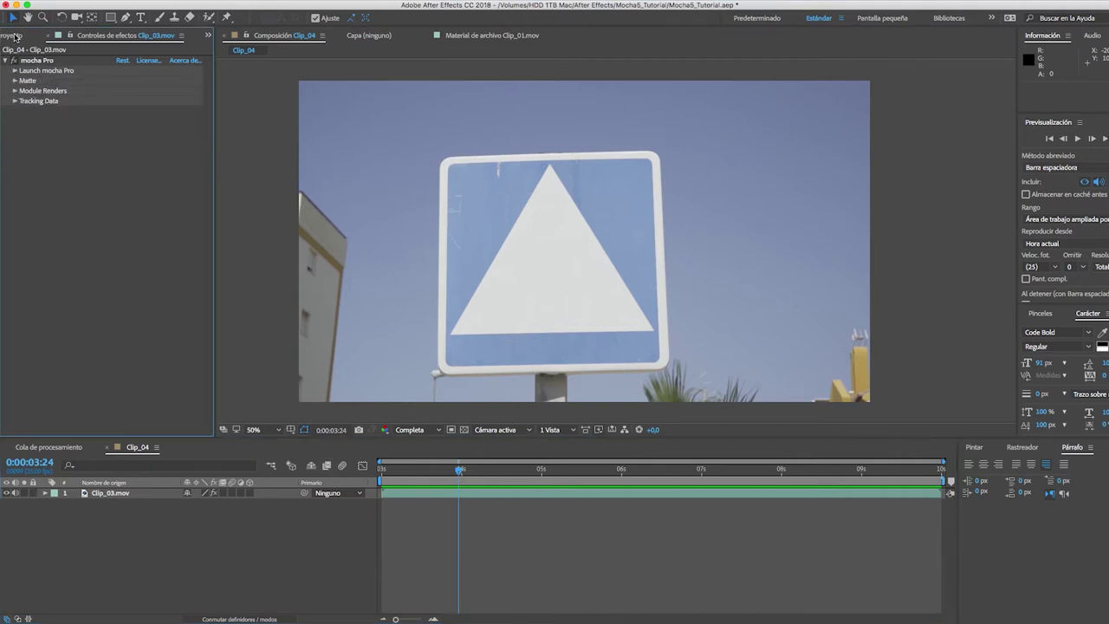
# Select Clip_02.mov in the Project panel's footage list
pyautogui.click(15, 36)
pyautogui.click(108, 230)
pyautogui.click(59, 166)
# Build a Clip_02 composition from Clip_02.mov and add the mocha Pro effect to its layer
pyautogui.moveTo(62, 166); pyautogui.dragTo(37, 431)
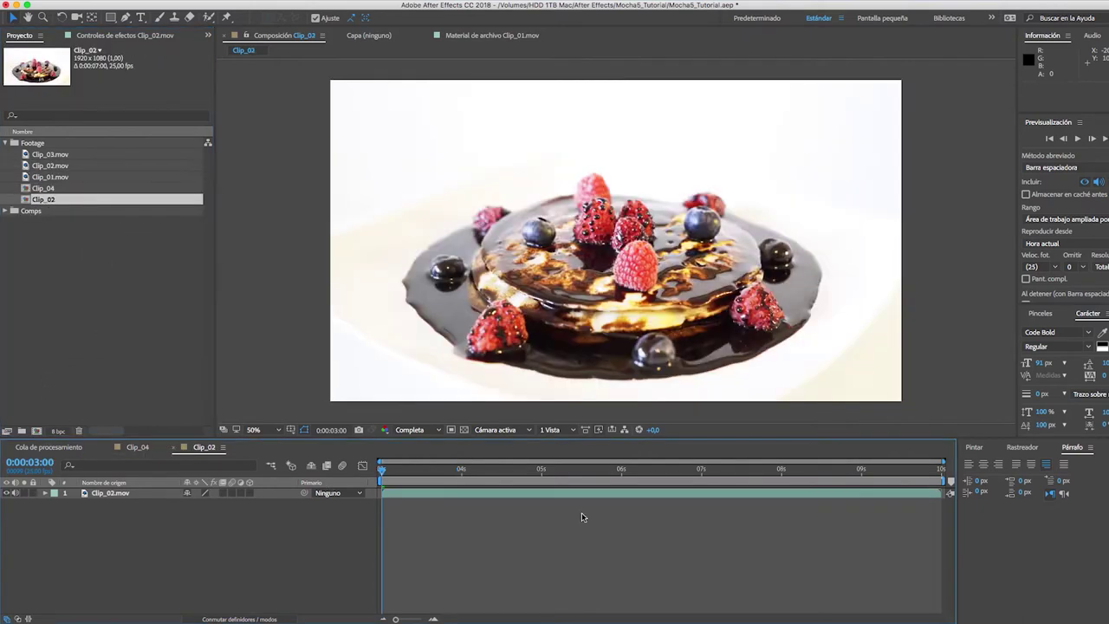
pyautogui.click(143, 493)
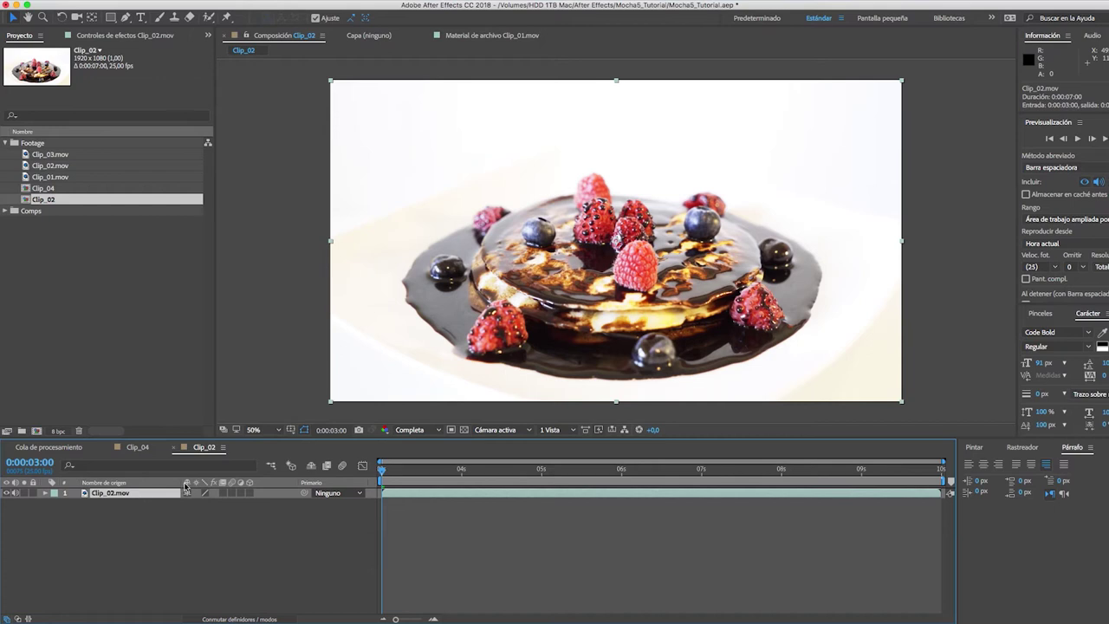
pyautogui.click(273, 0)
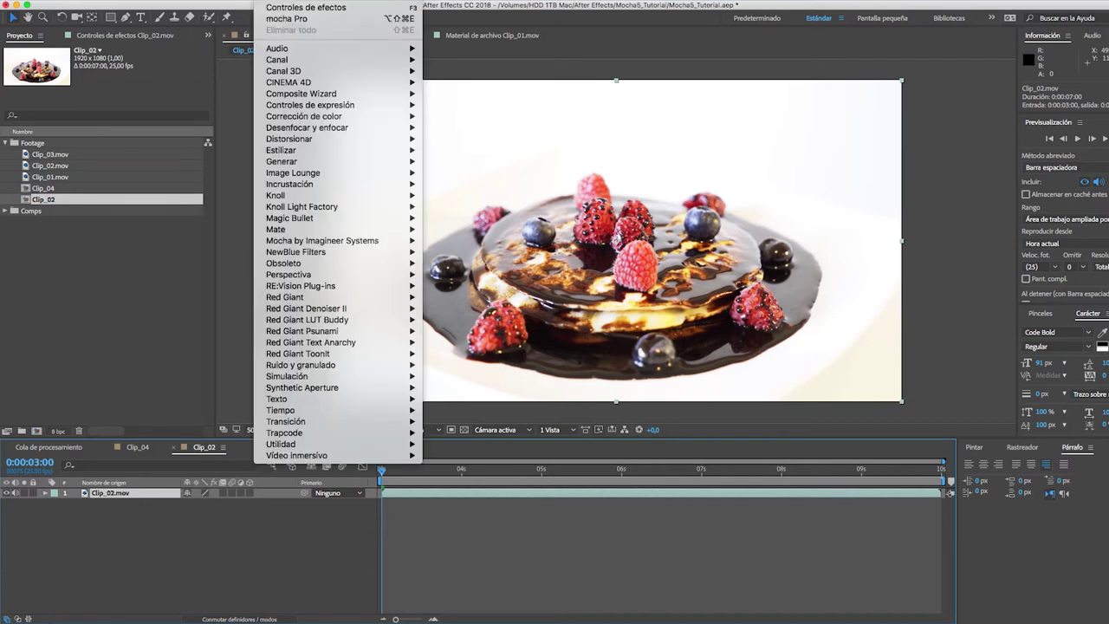
pyautogui.moveTo(326, 240)
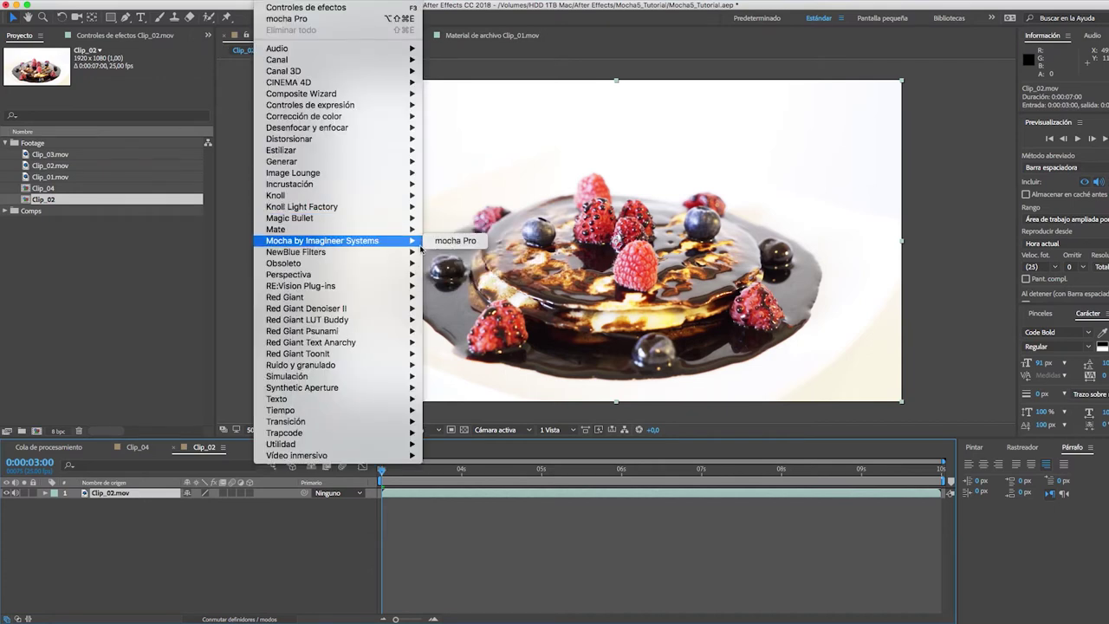
pyautogui.click(451, 241)
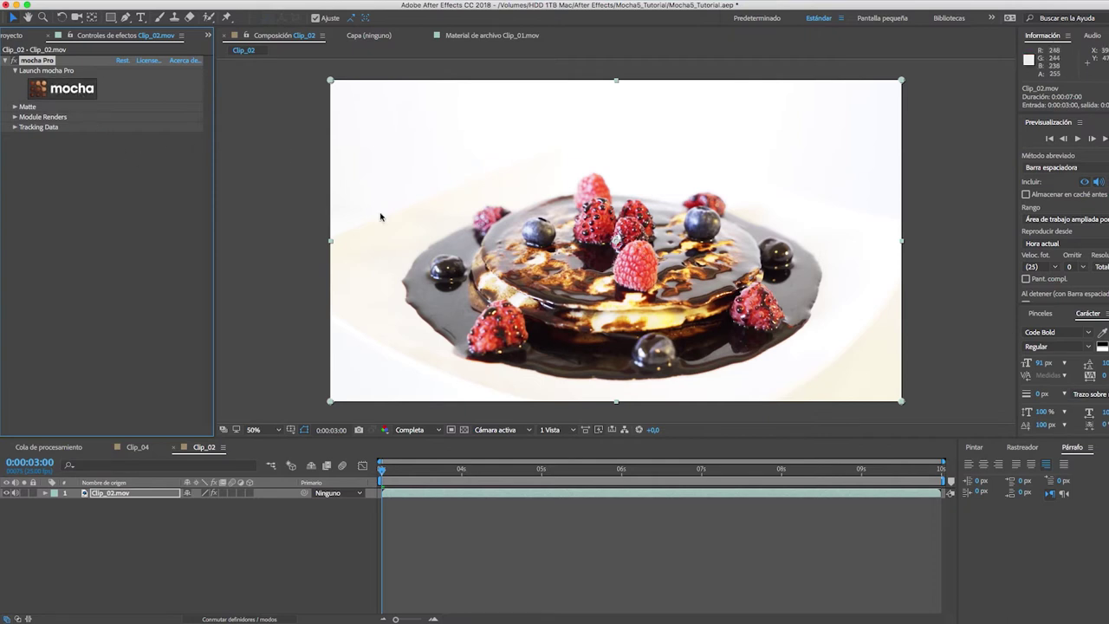
# Open the clip in mocha Pro and draw a closed X-spline around the right blueberry at frame 4
pyautogui.click(88, 95)
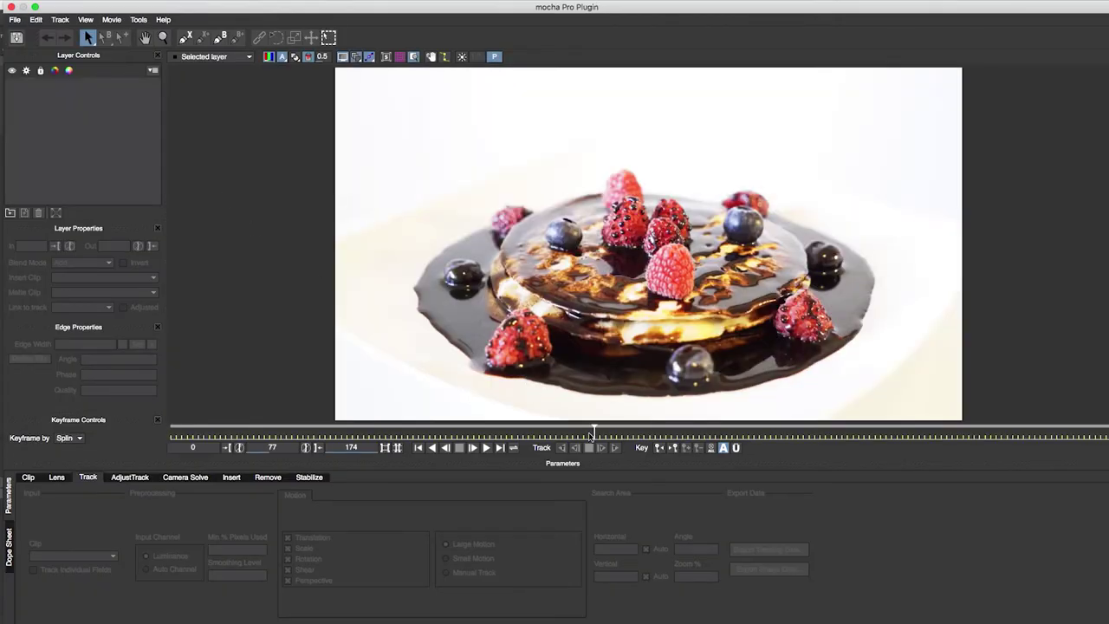
pyautogui.click(193, 433)
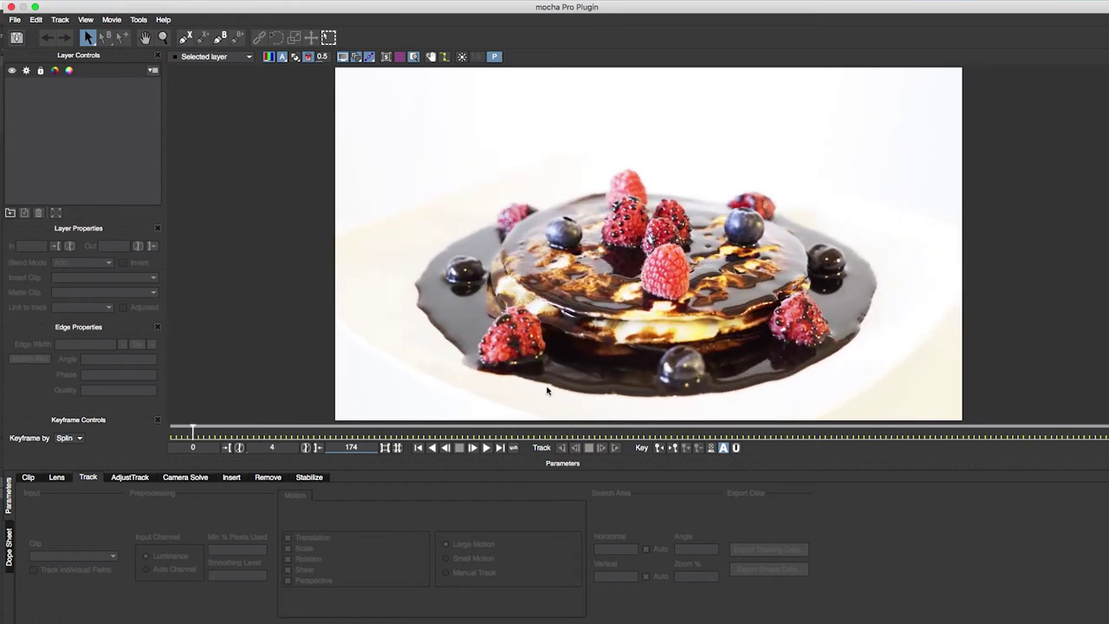
pyautogui.click(185, 37)
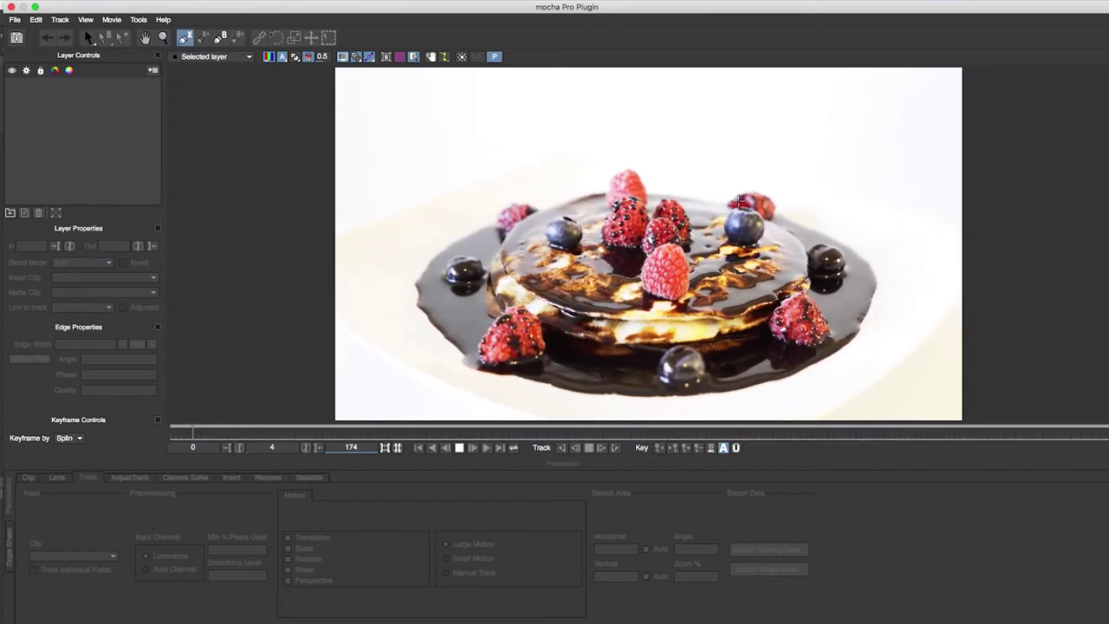
pyautogui.click(747, 182)
pyautogui.click(703, 202)
pyautogui.click(704, 254)
pyautogui.click(768, 269)
pyautogui.click(794, 240)
pyautogui.click(784, 198)
pyautogui.rightClick(783, 197)
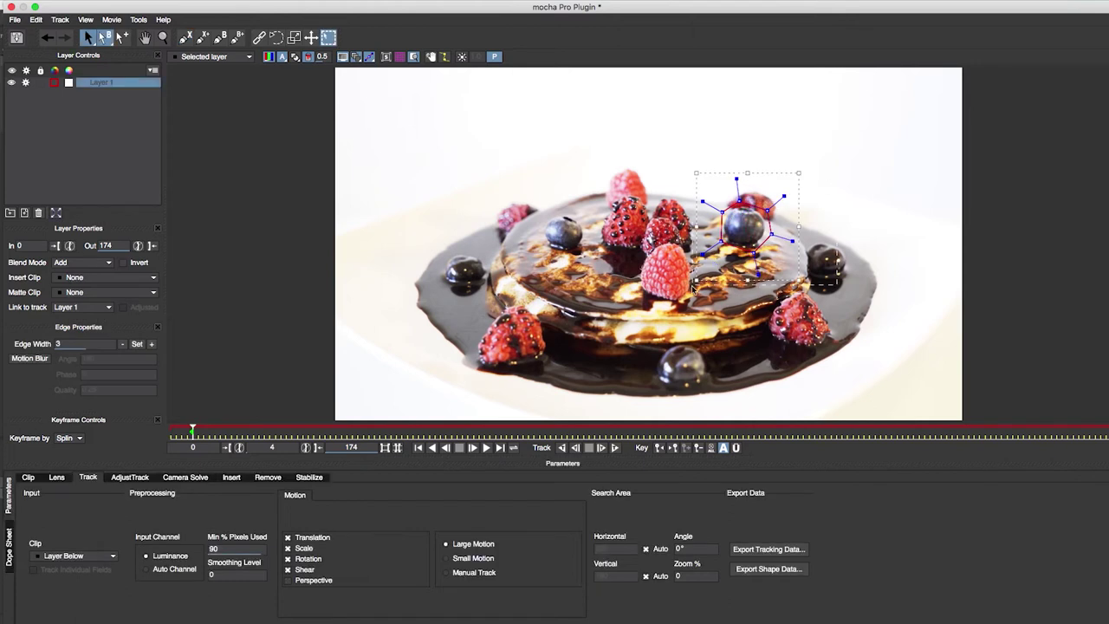
# Tighten the blueberry shape, disable Shear, and track it backward and forward through the clip
pyautogui.moveTo(694, 286); pyautogui.dragTo(700, 278)
pyautogui.moveTo(794, 240); pyautogui.dragTo(797, 238)
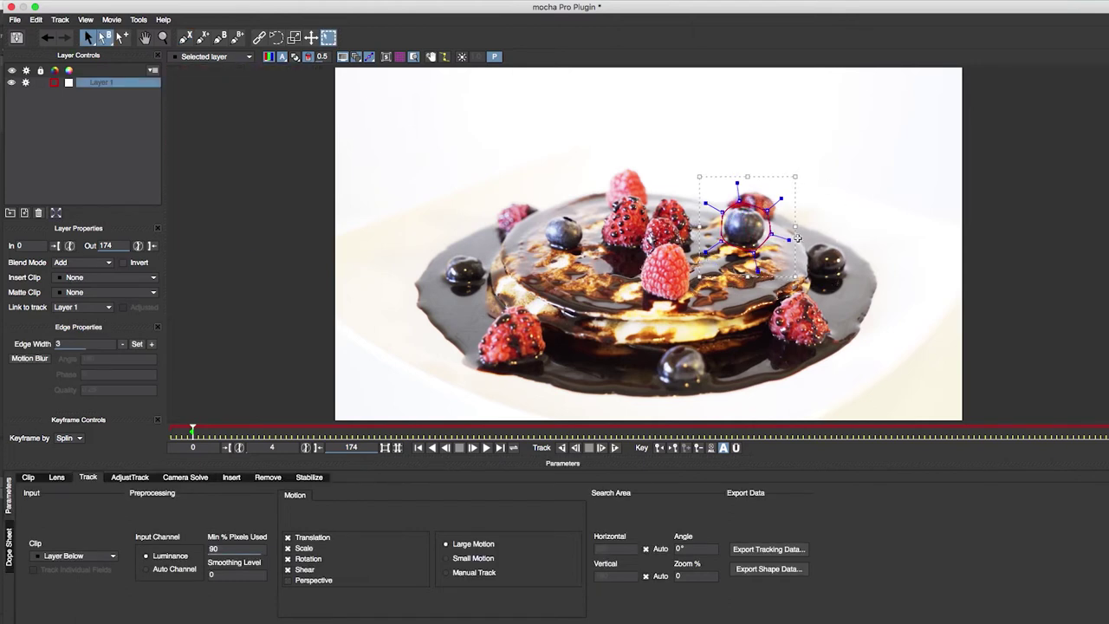
pyautogui.moveTo(733, 246); pyautogui.dragTo(736, 231)
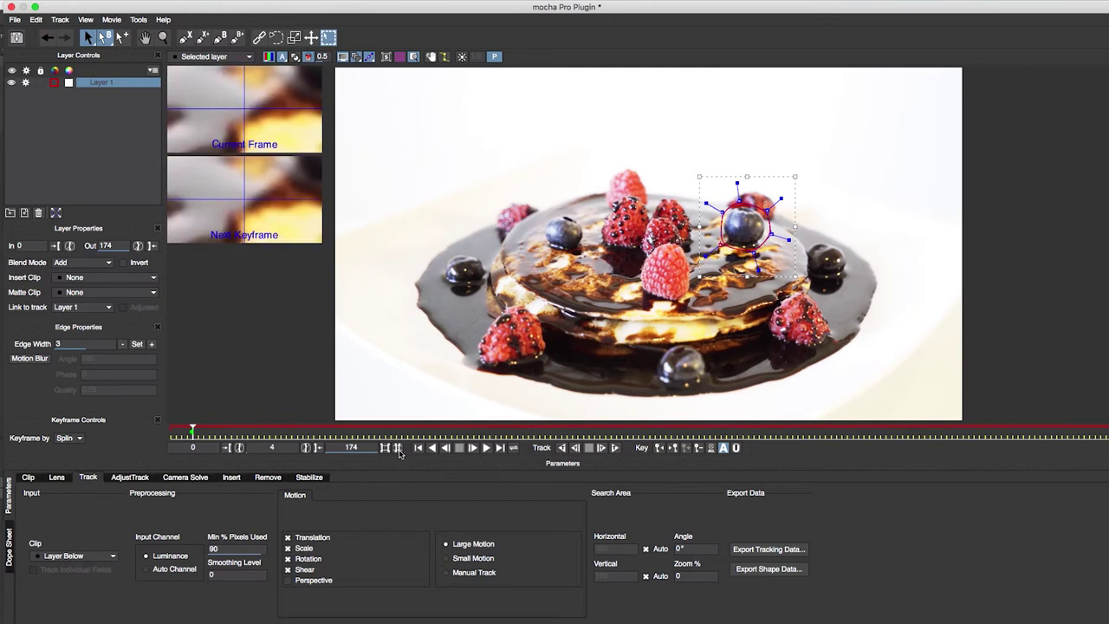
pyautogui.click(299, 570)
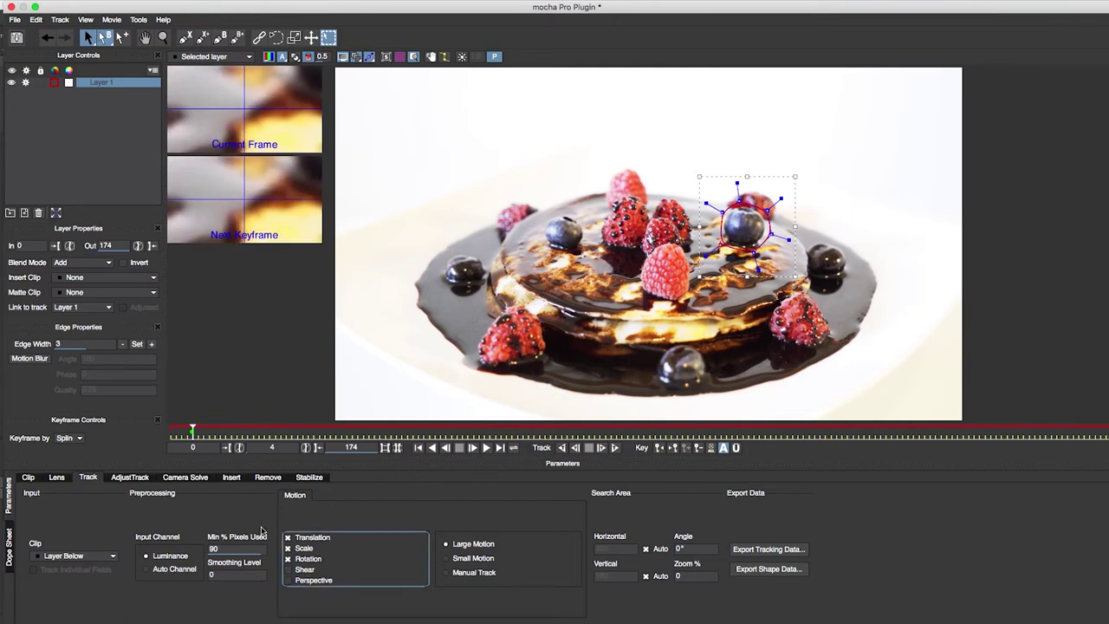
pyautogui.click(563, 448)
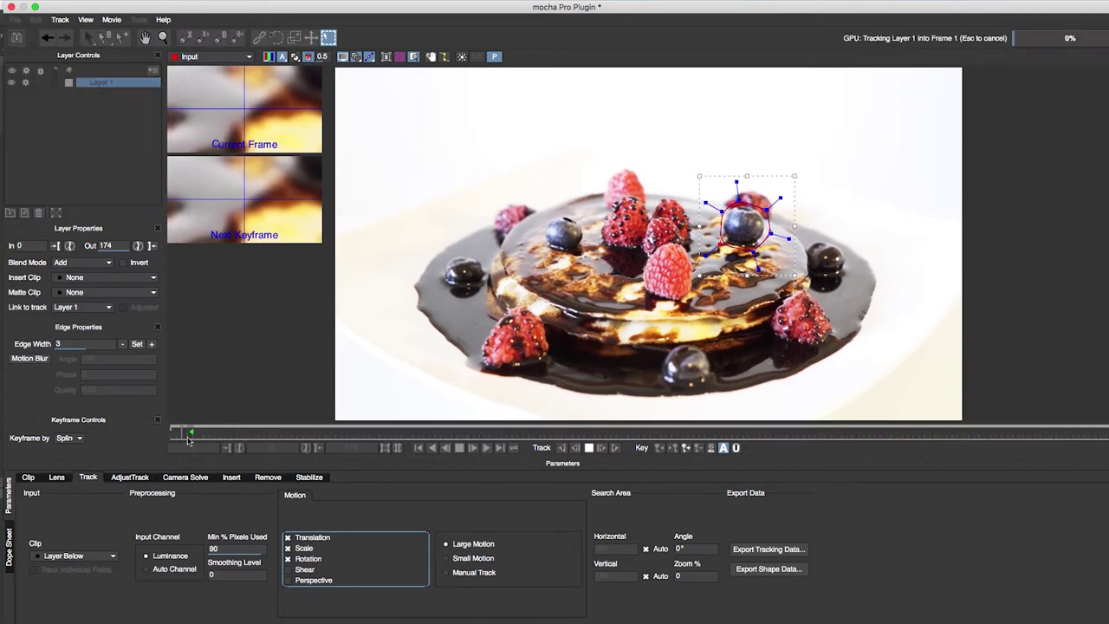
pyautogui.click(615, 449)
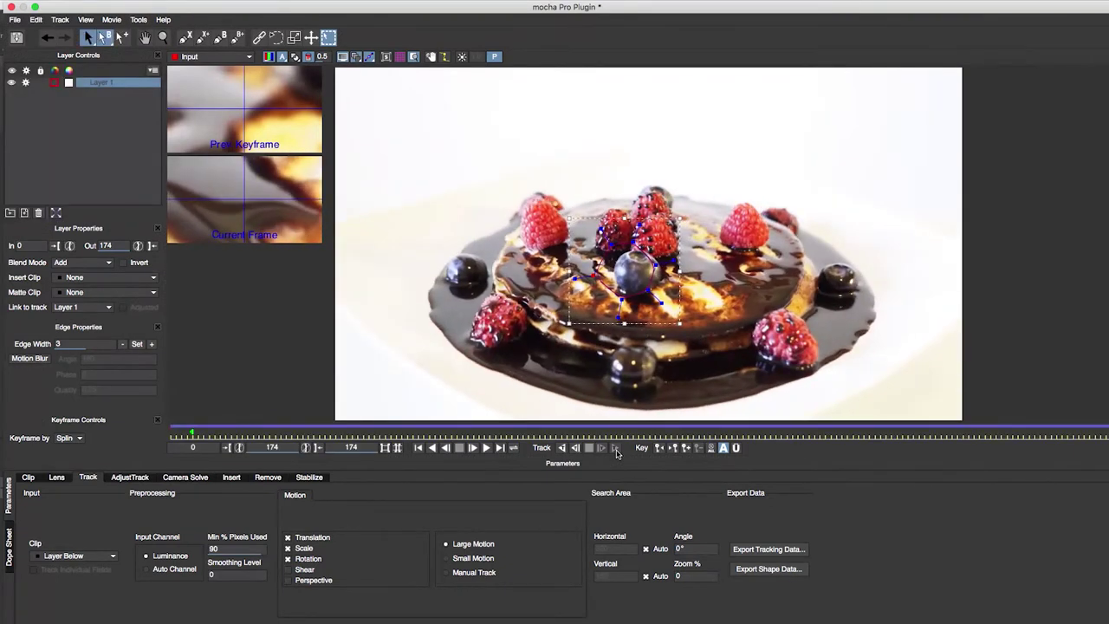
# Check the track from frame 80, then export it as After Effects Transform Data
pyautogui.click(610, 434)
pyautogui.moveTo(614, 431); pyautogui.dragTo(429, 432)
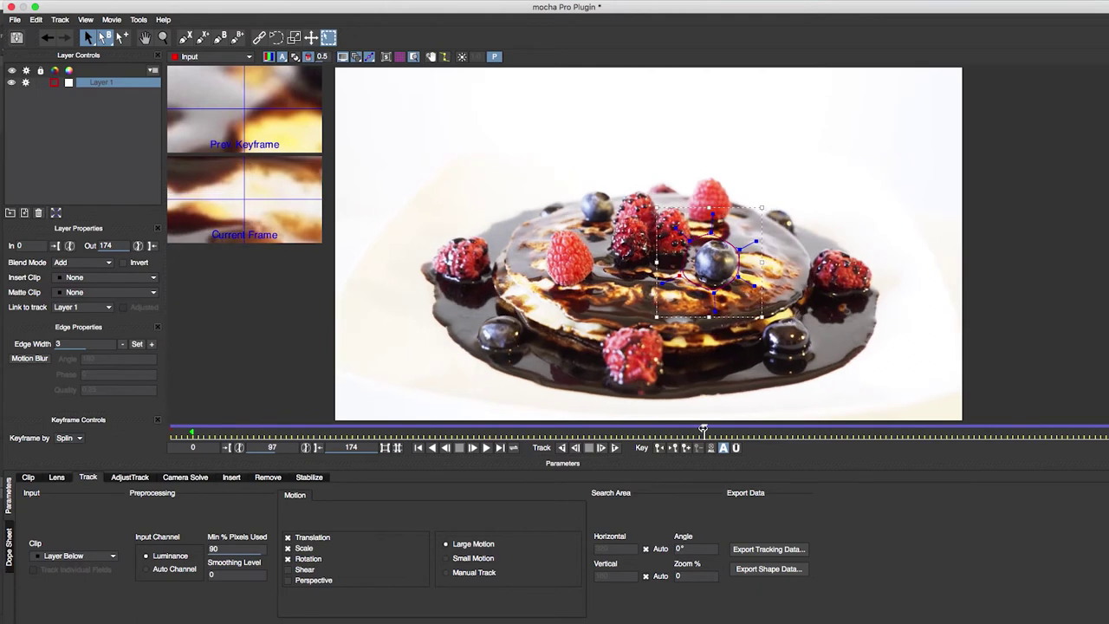
pyautogui.click(769, 549)
pyautogui.click(549, 295)
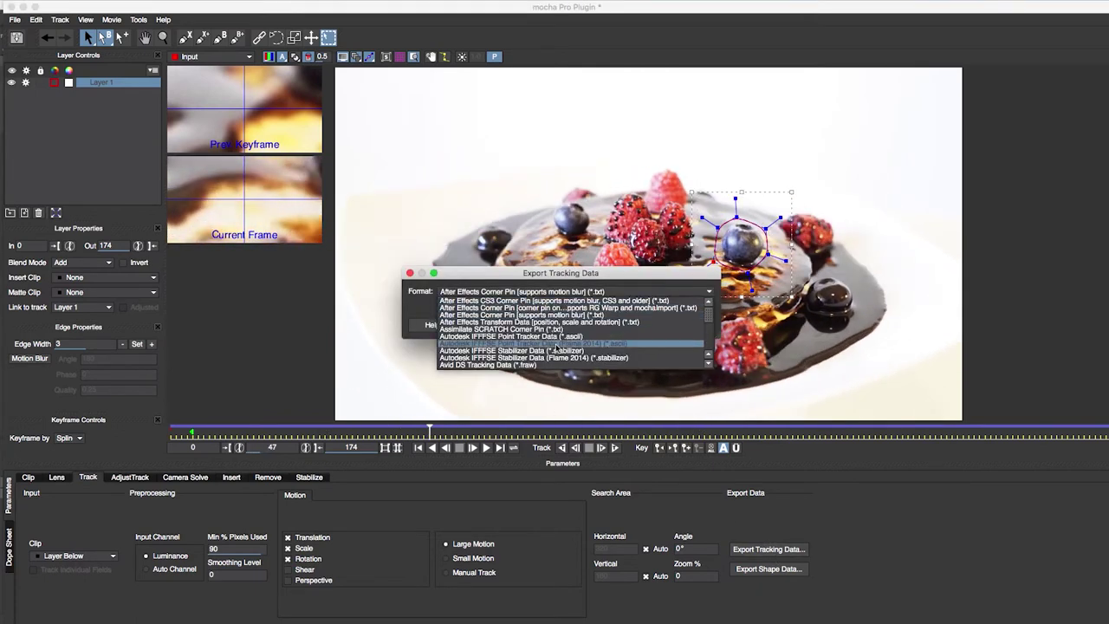
pyautogui.click(550, 322)
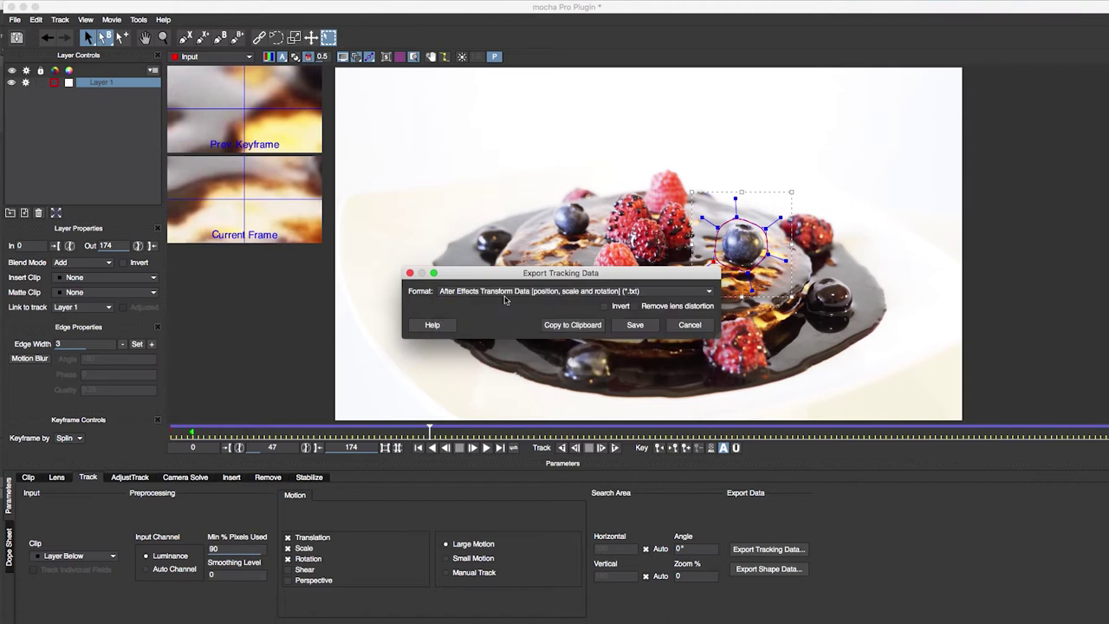
pyautogui.click(691, 325)
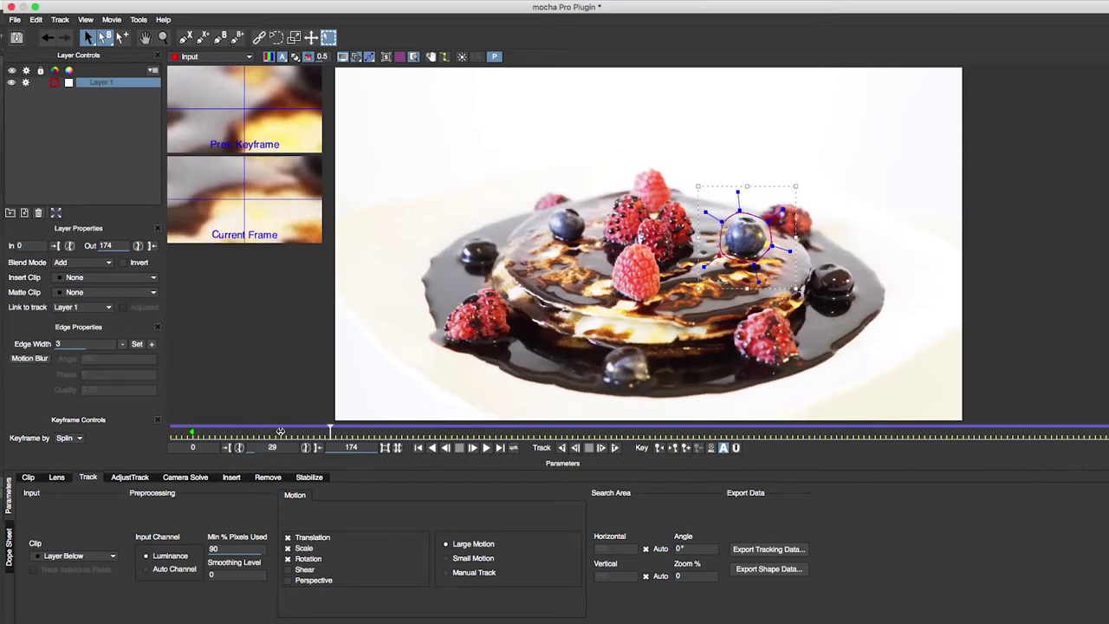
# Return to frame 4, save the mocha project, and close mocha
pyautogui.moveTo(430, 431); pyautogui.dragTo(192, 433)
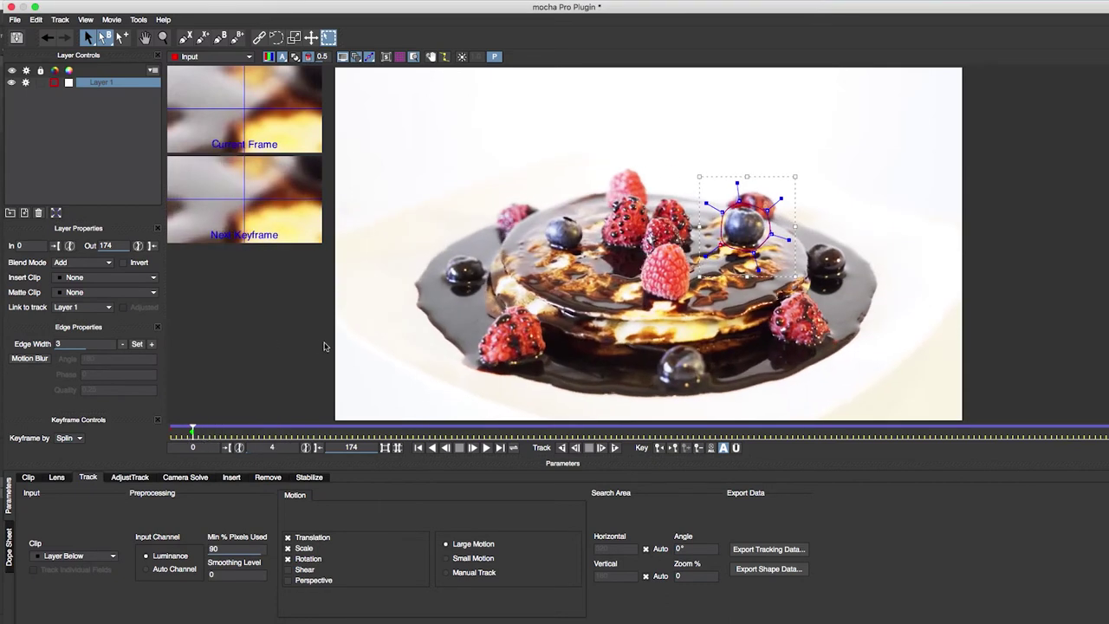
pyautogui.hotkey('ctrl', 's')
pyautogui.click(15, 19)
# Add a new null layer, Nulo 5, and reselect the Clip_02.mov layer
pyautogui.click(35, 142)
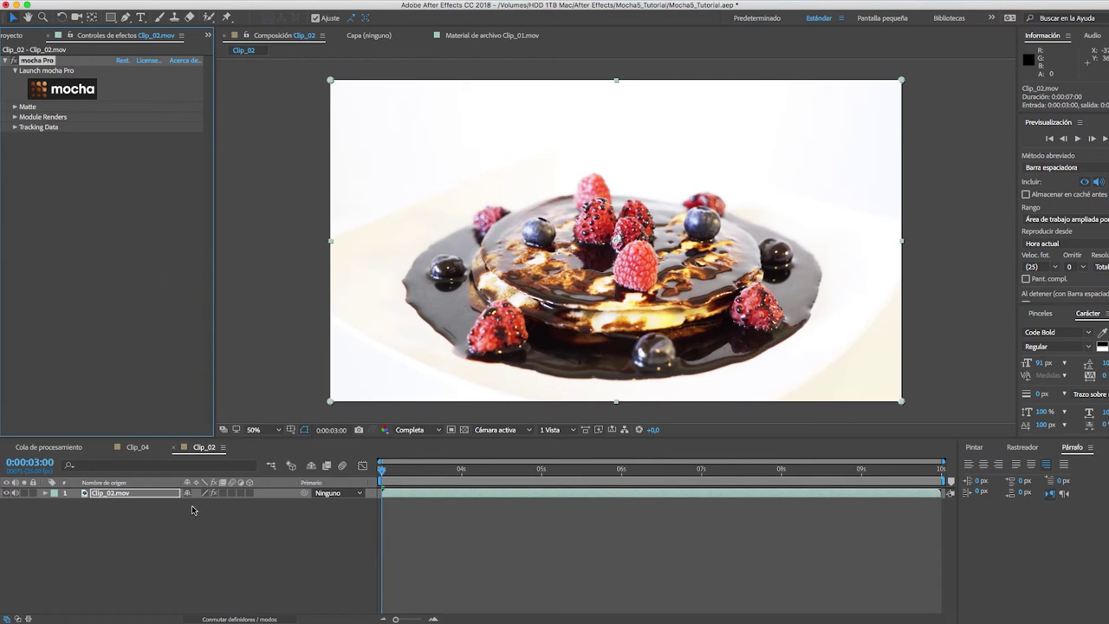
pyautogui.click(186, 540)
pyautogui.hotkey('ctrl', 'alt', 'shift', 'y')
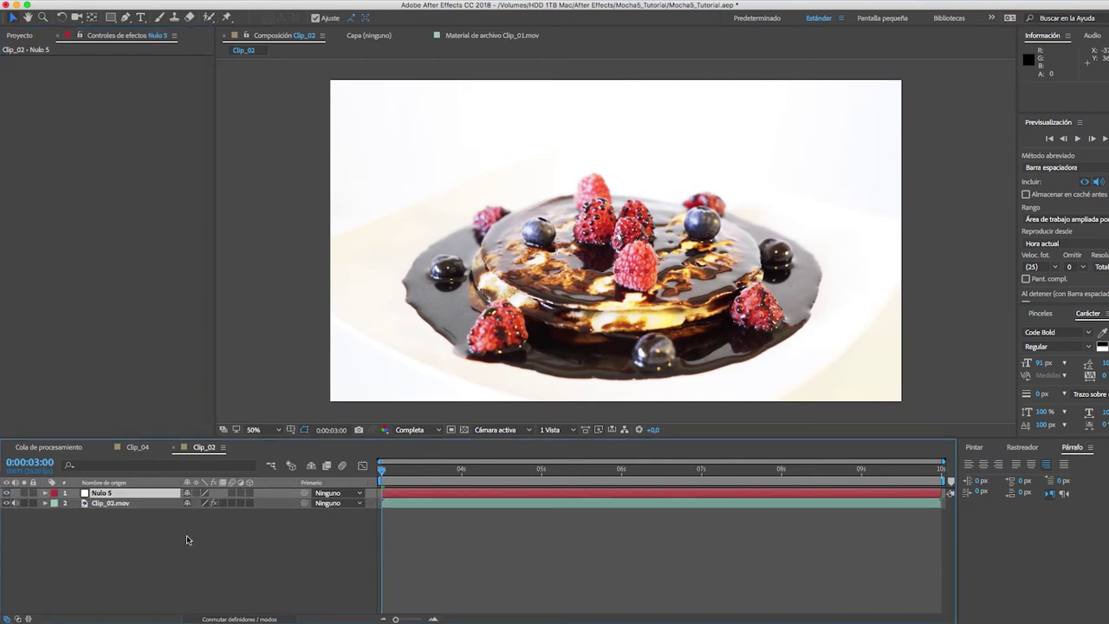
pyautogui.click(126, 503)
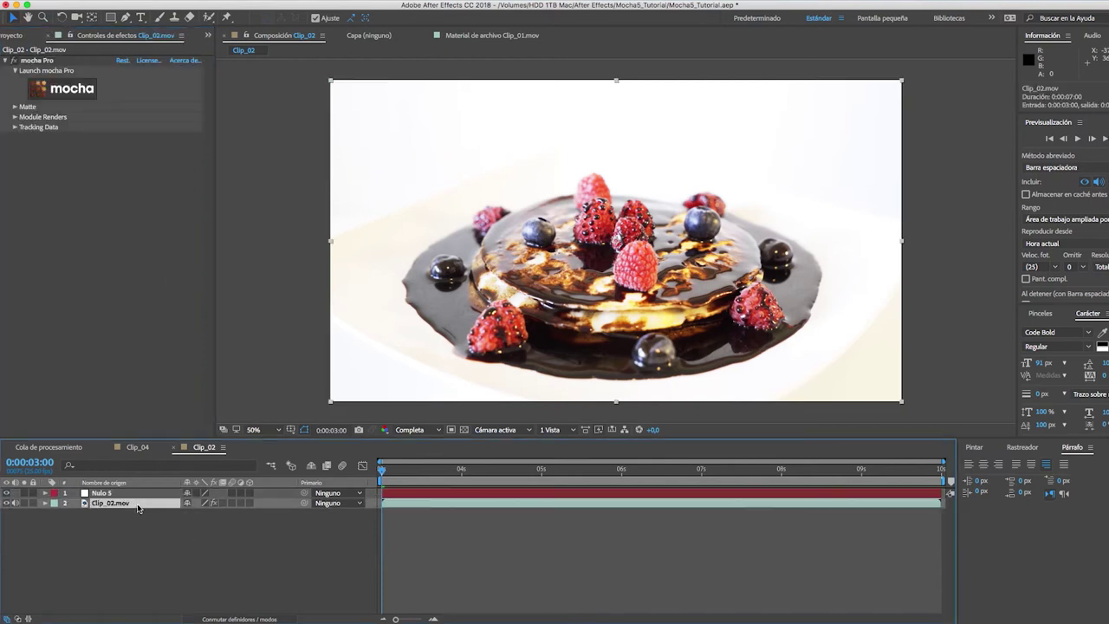
# In mocha Pro's Tracking Data, set Export Option to Transform and Layer Export To Nulo 5
pyautogui.click(15, 128)
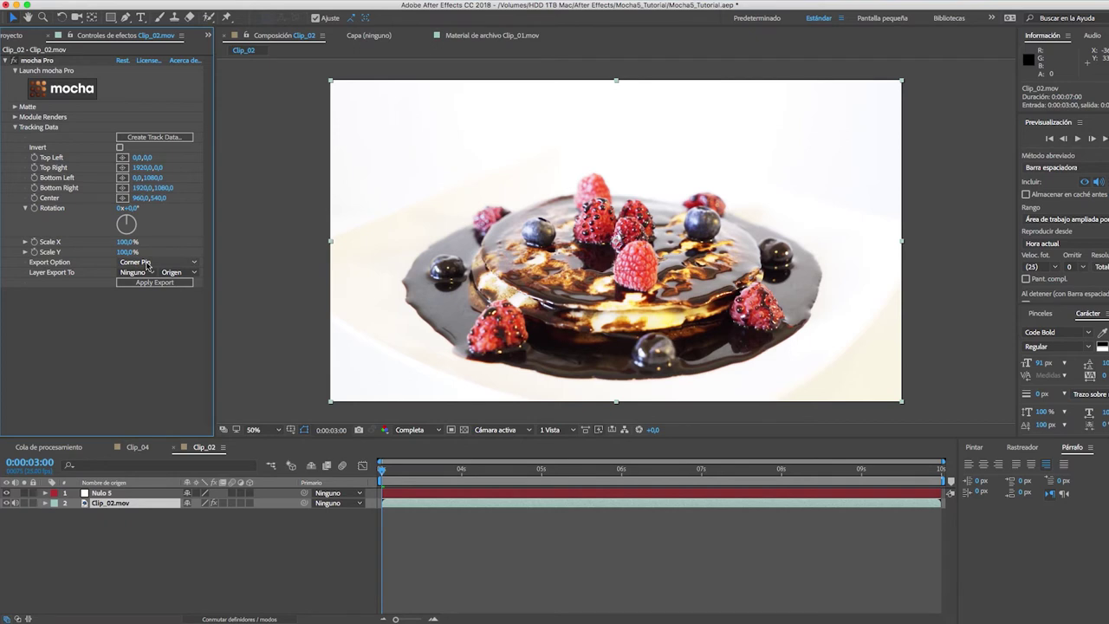
pyautogui.click(148, 264)
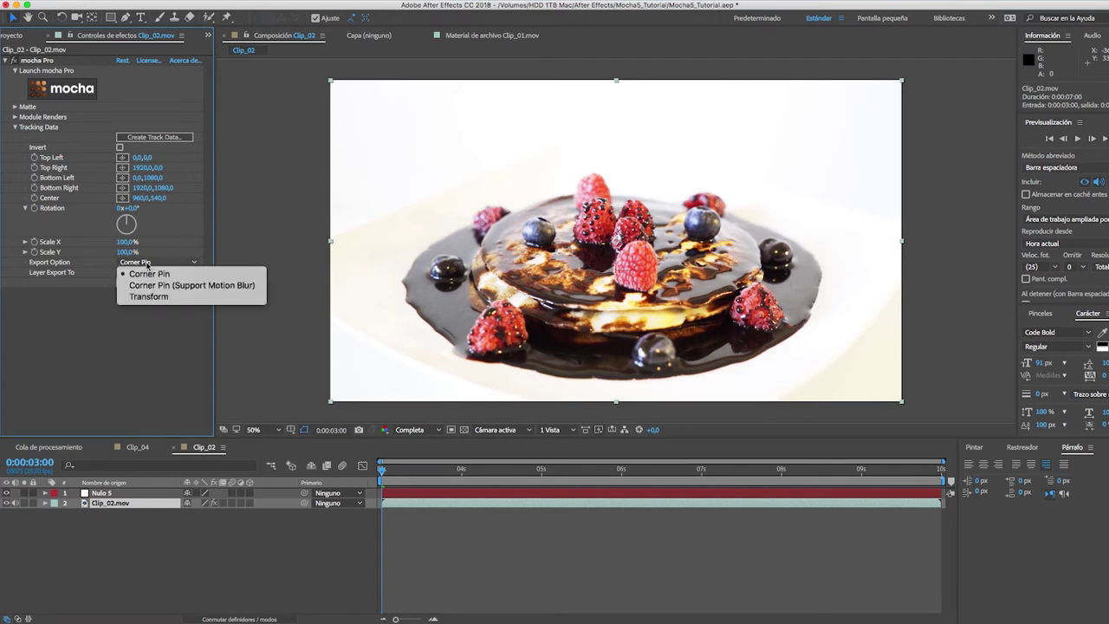
pyautogui.click(148, 297)
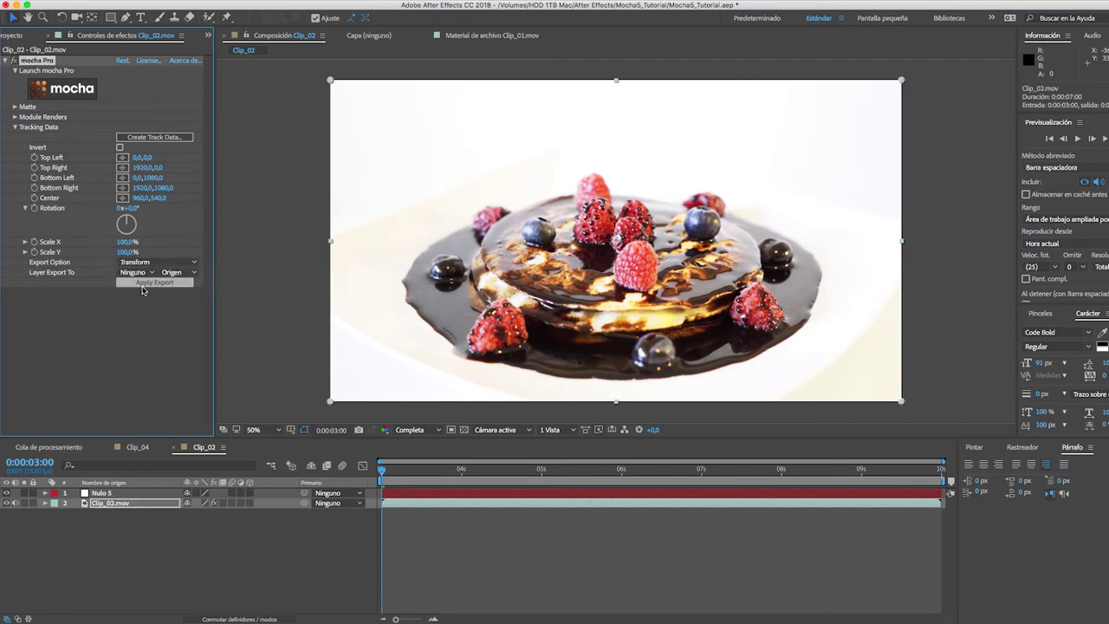
pyautogui.click(144, 273)
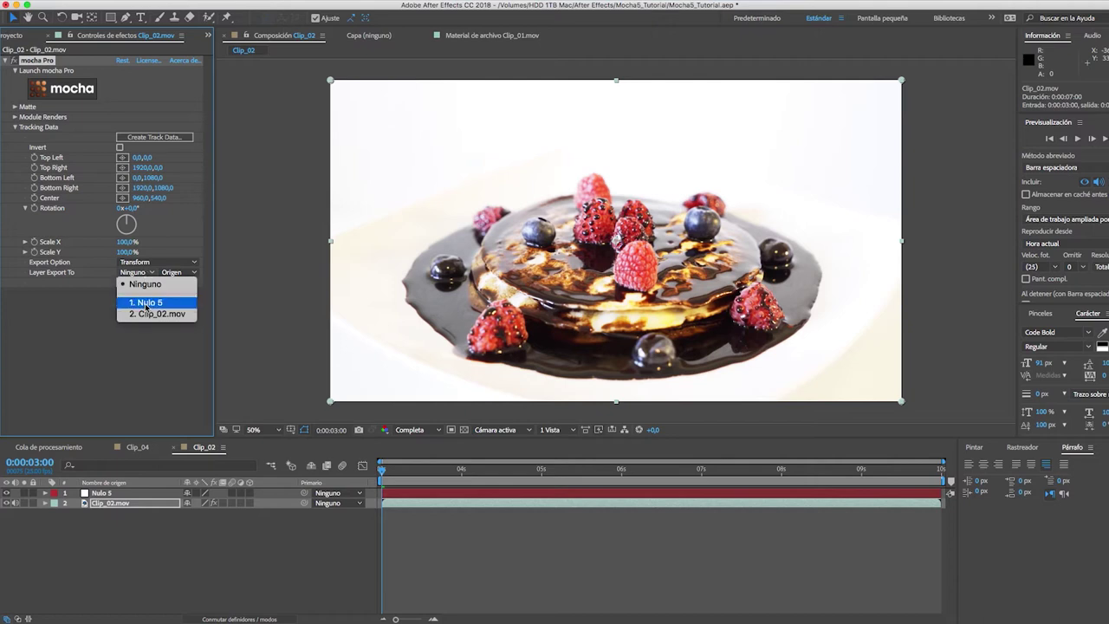
pyautogui.click(145, 303)
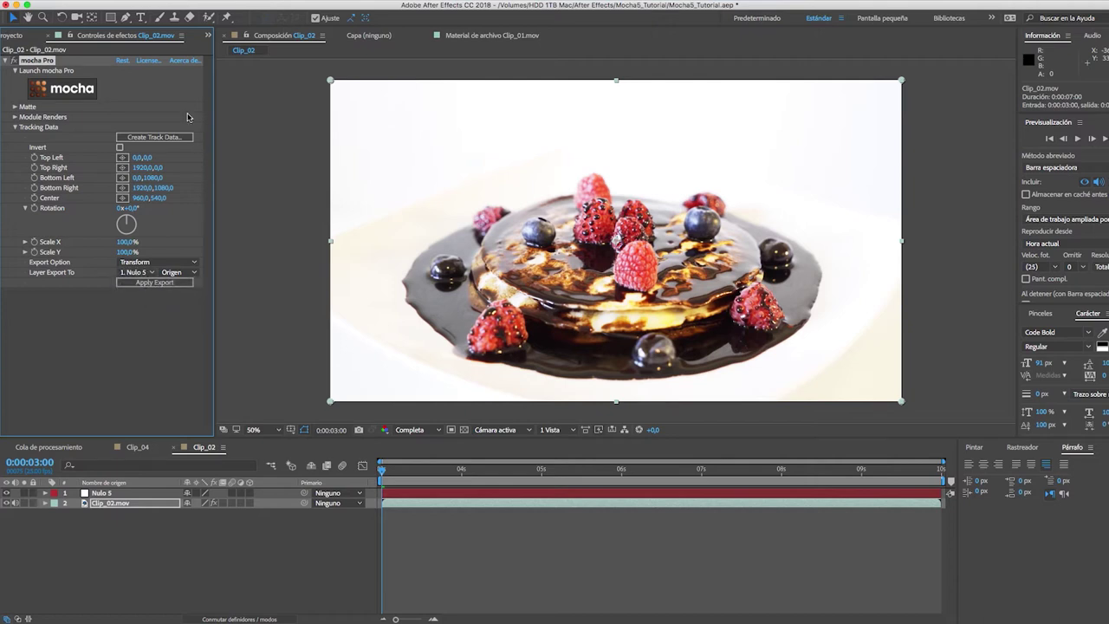
# Create track data from mocha Layer 1 and apply the export as keyframes on Nulo 5
pyautogui.click(146, 139)
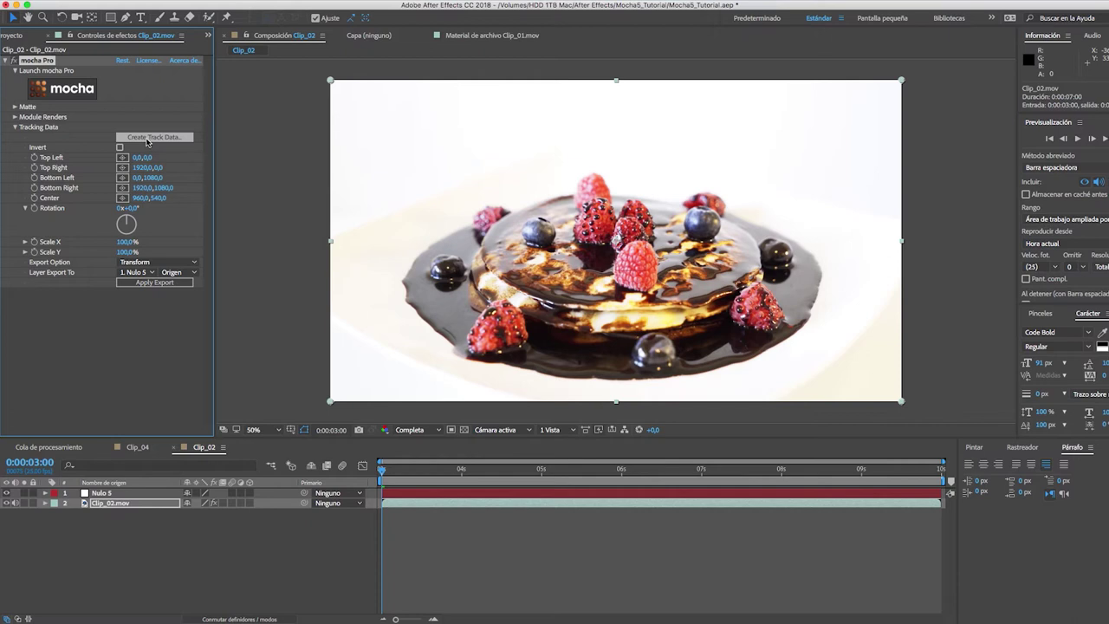
pyautogui.click(148, 138)
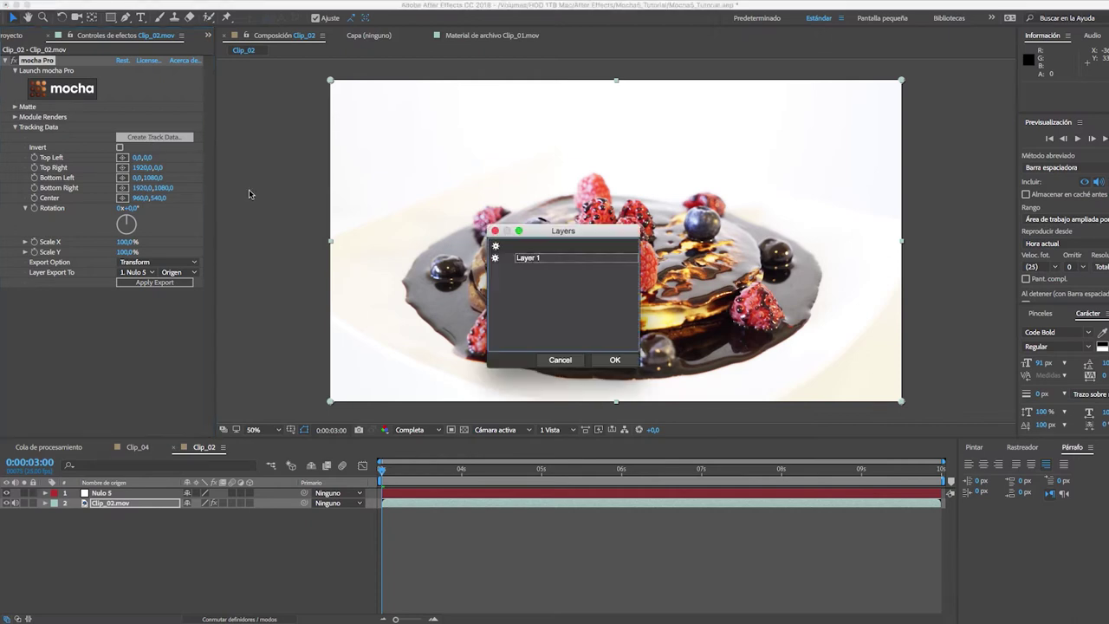
pyautogui.click(495, 260)
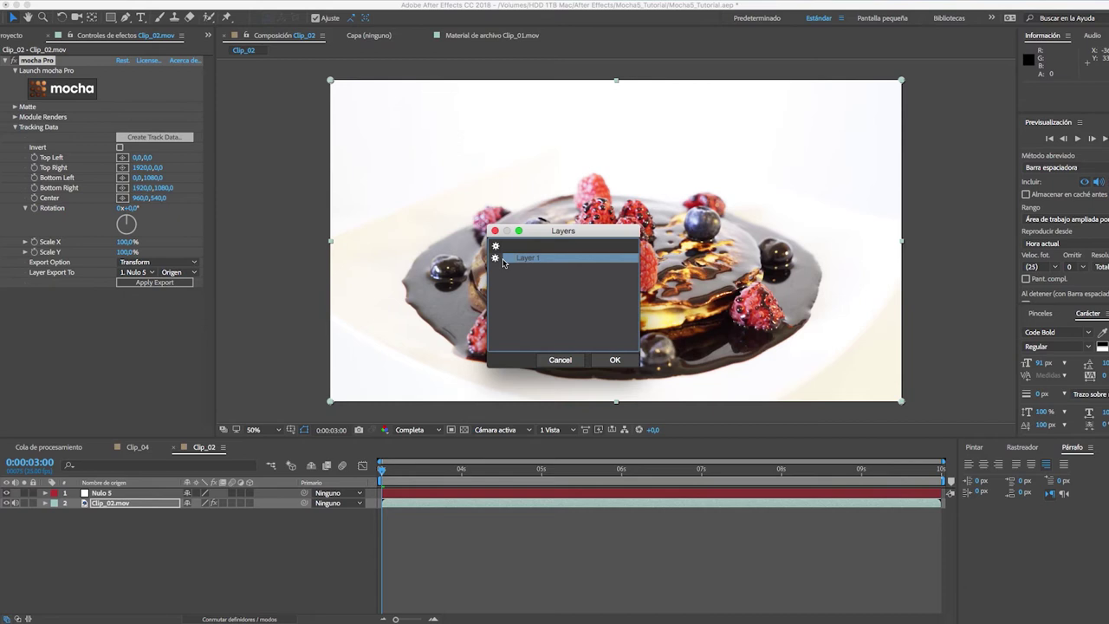
pyautogui.click(614, 360)
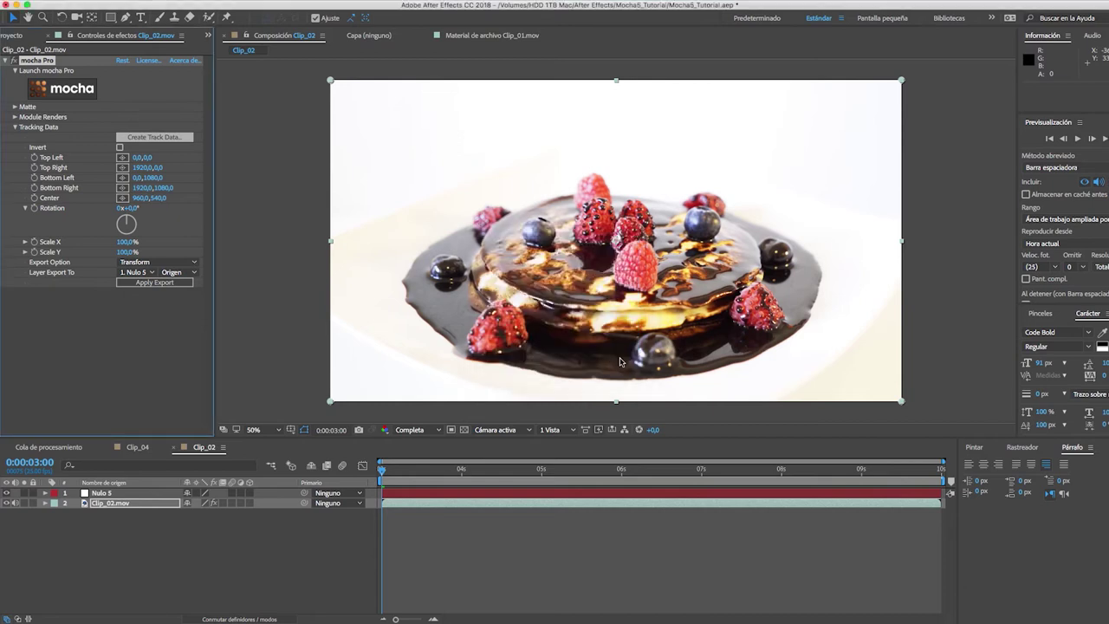
pyautogui.click(146, 284)
pyautogui.click(153, 284)
pyautogui.click(159, 286)
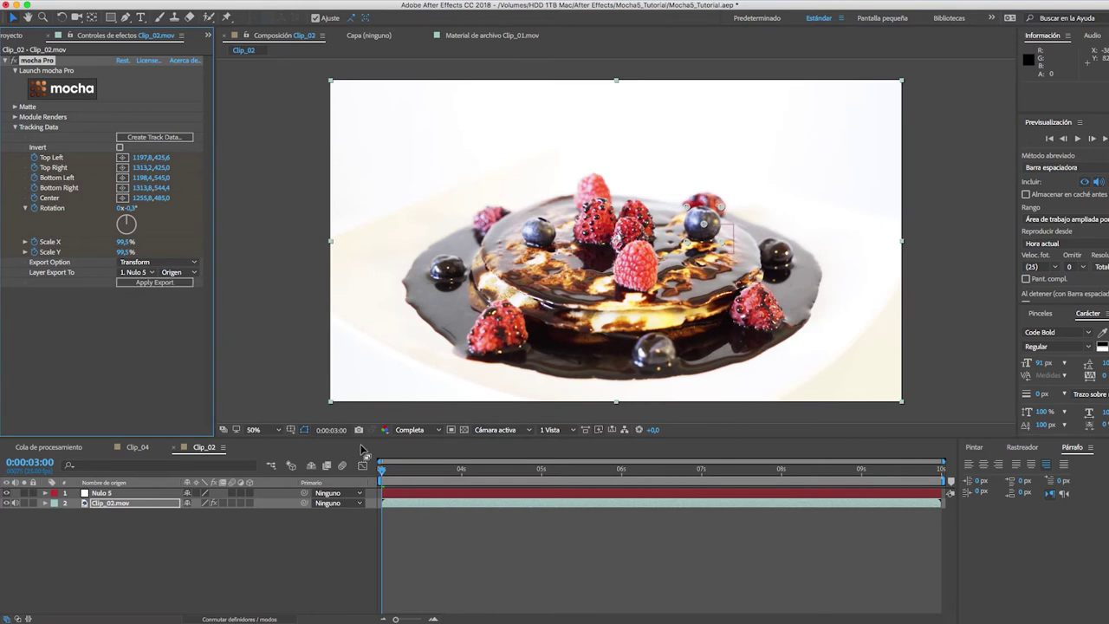
pyautogui.click(418, 491)
# Move to around 5 seconds and draw a black arrow shape pointing at the blueberry
pyautogui.press('u')
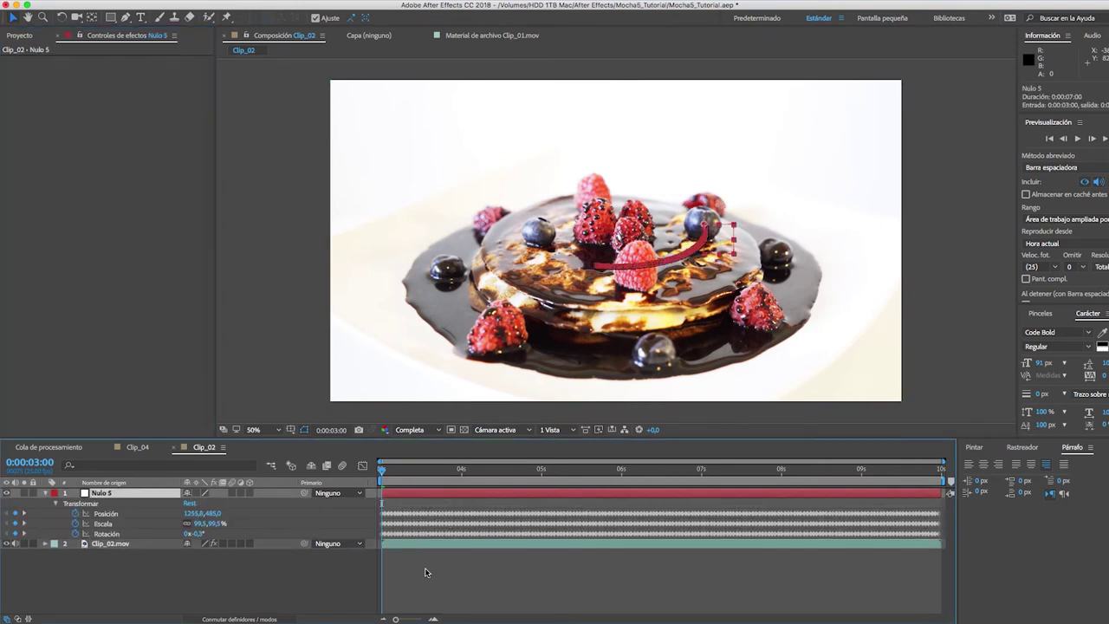
pyautogui.click(449, 551)
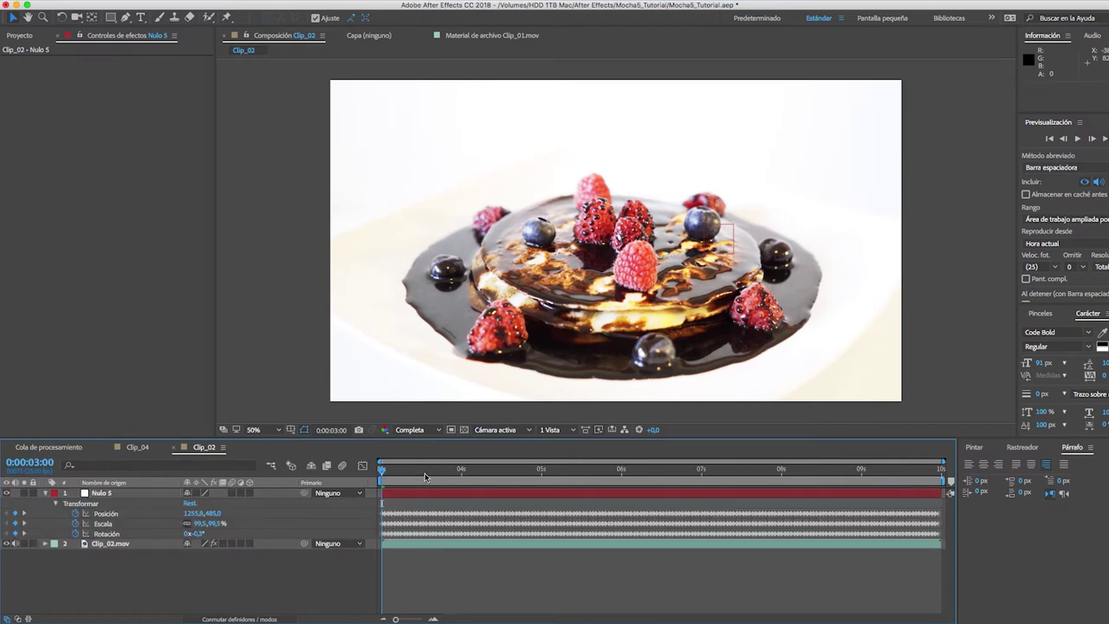
pyautogui.moveTo(422, 475)
pyautogui.mouseDown()
pyautogui.moveTo(840, 472)
pyautogui.moveTo(382, 472)
pyautogui.mouseUp()
pyautogui.click(125, 17)
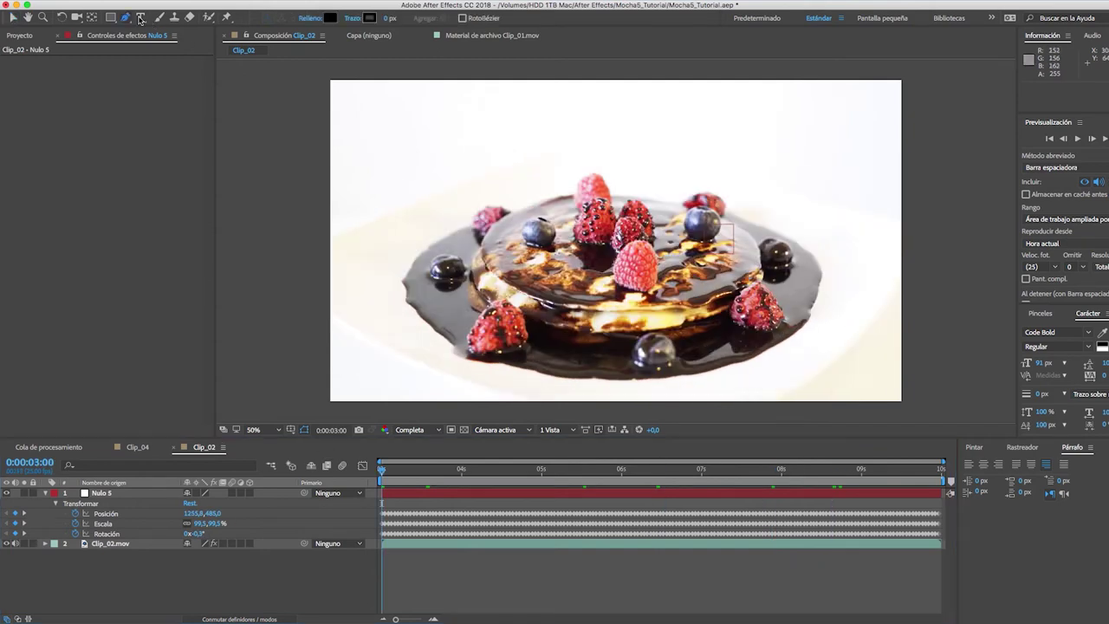
pyautogui.click(670, 173)
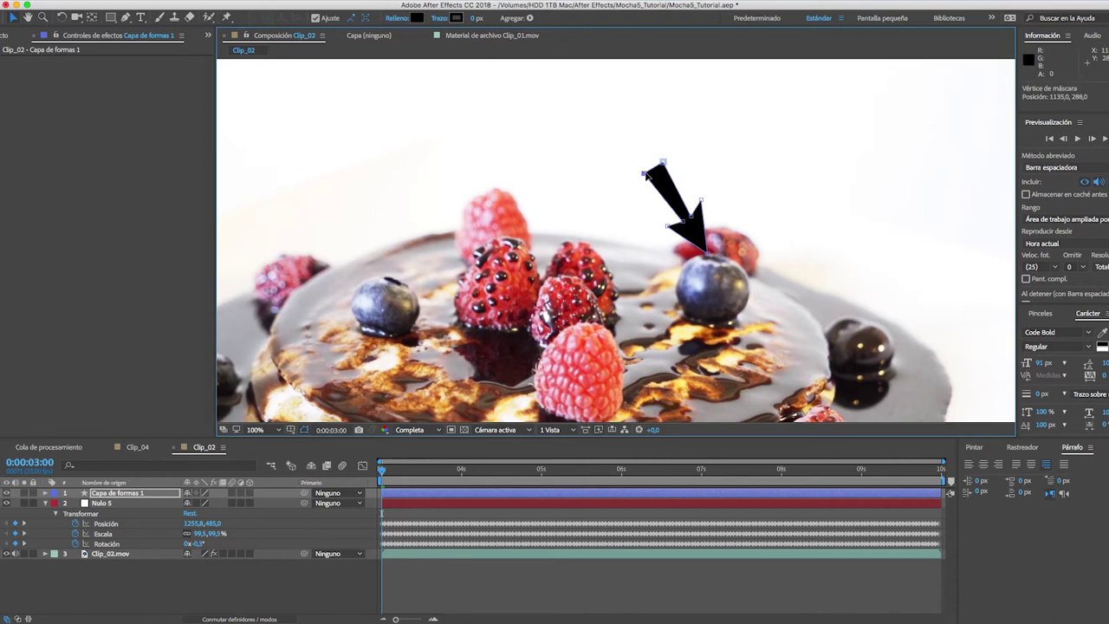
pyautogui.press(',')
pyautogui.press(',')
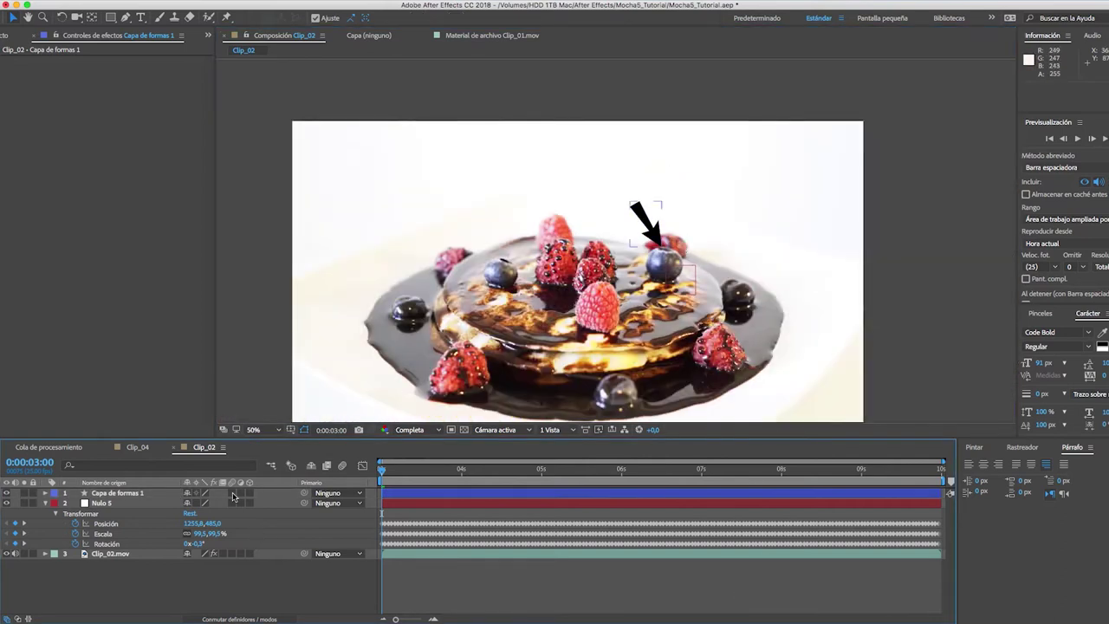
# Parent the arrow layer Capa de formas 1 to Nulo 5 and preview the tracked arrow
pyautogui.moveTo(304, 493); pyautogui.dragTo(102, 502)
pyautogui.press('space')
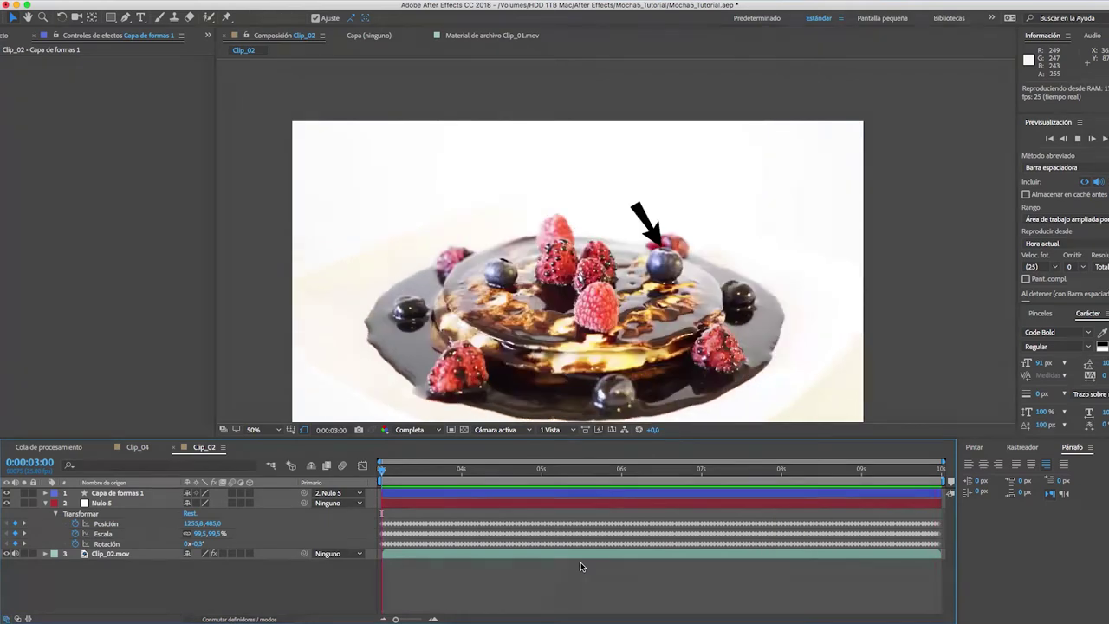
pyautogui.press('space')
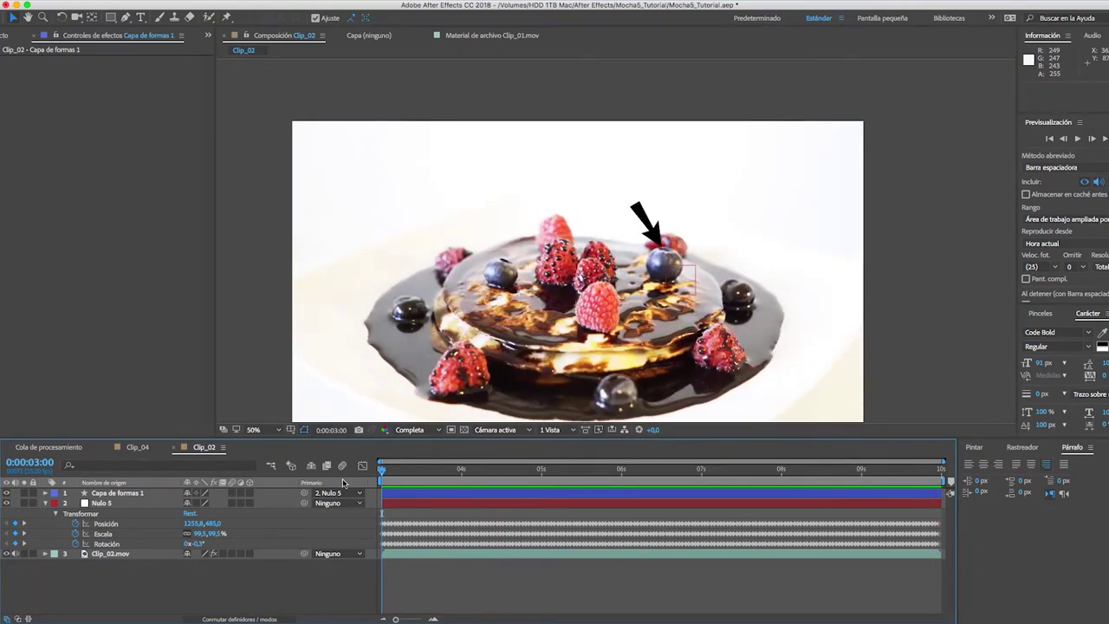
pyautogui.click(45, 502)
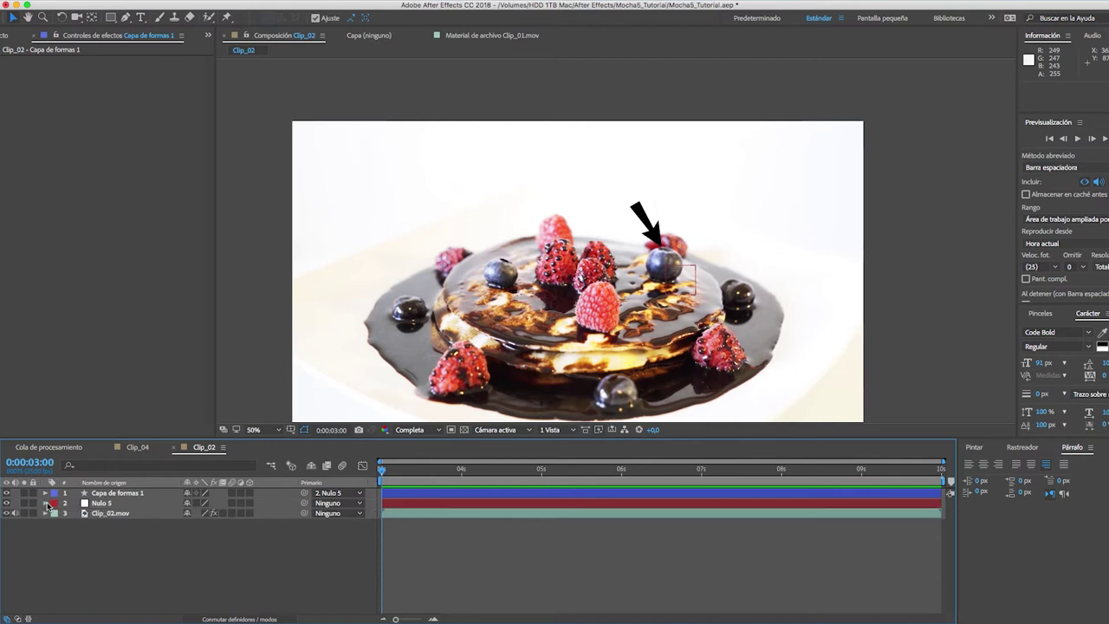
# Collapse the tracking data settings and reopen Clip_02.mov in mocha Pro
pyautogui.click(111, 513)
pyautogui.click(16, 127)
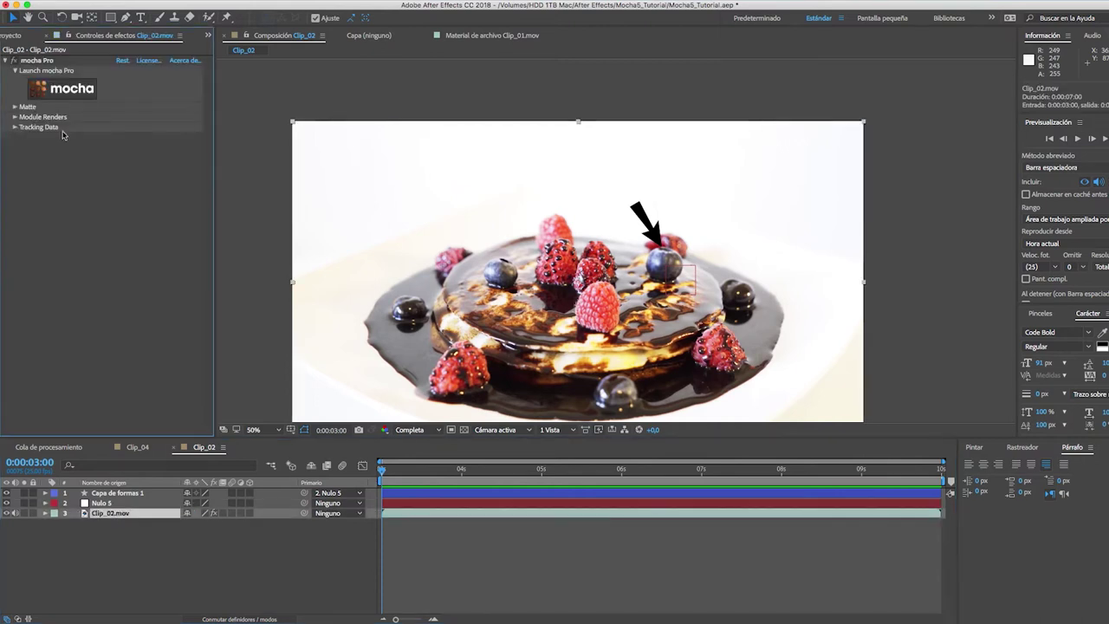
pyautogui.click(481, 557)
pyautogui.click(120, 514)
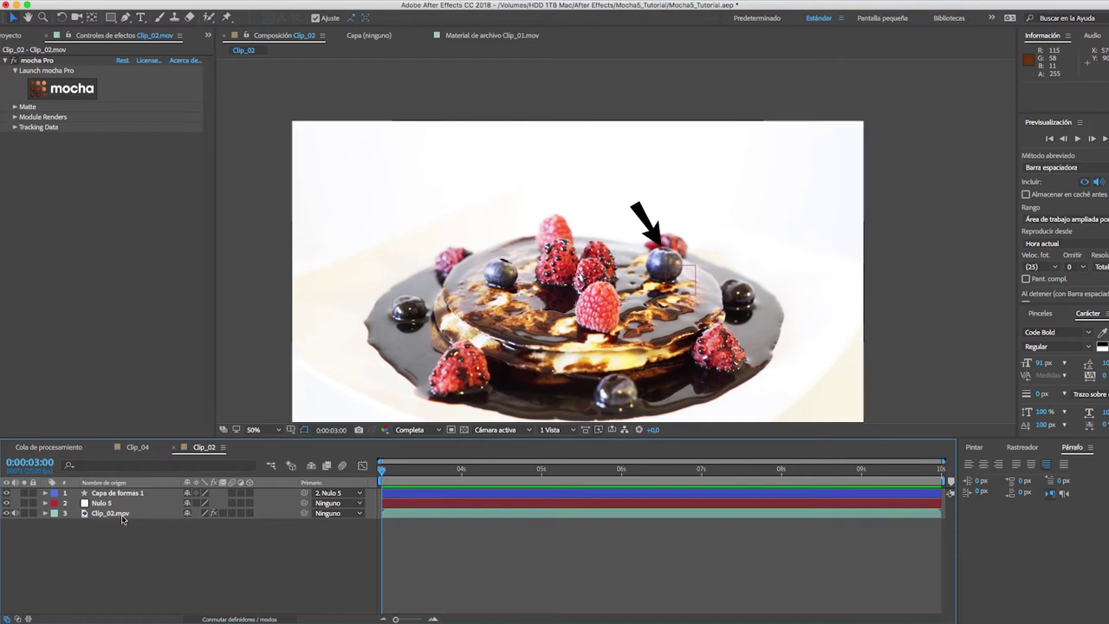
pyautogui.click(71, 98)
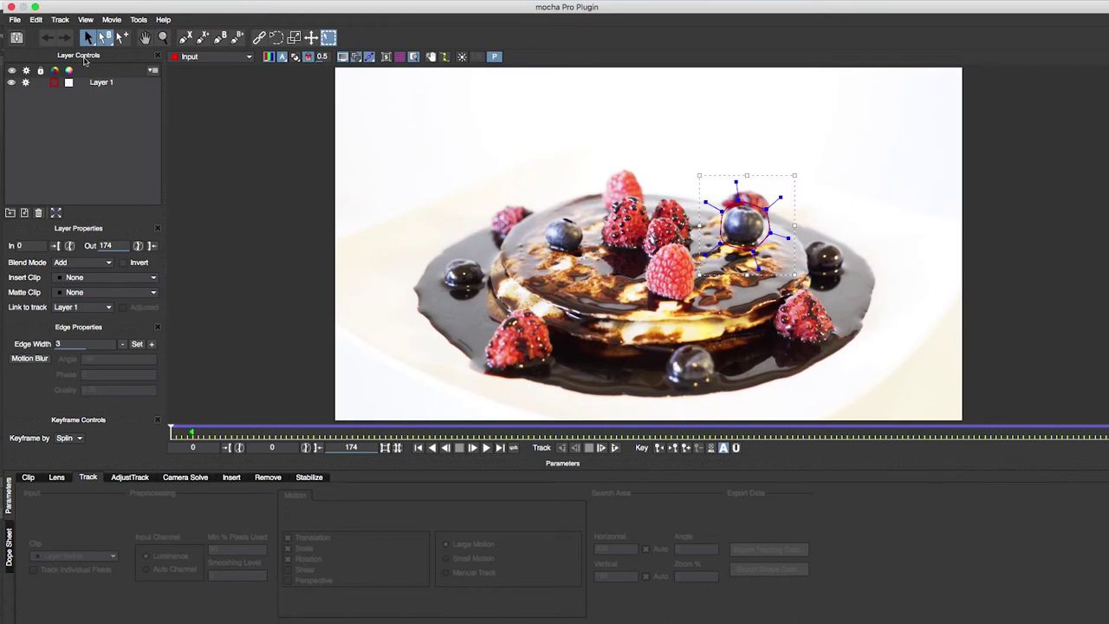
# Lock and hide Layer 1, then zoom the viewer in on the pancake
pyautogui.click(40, 84)
pyautogui.click(13, 83)
pyautogui.scroll(3, 736, 260)
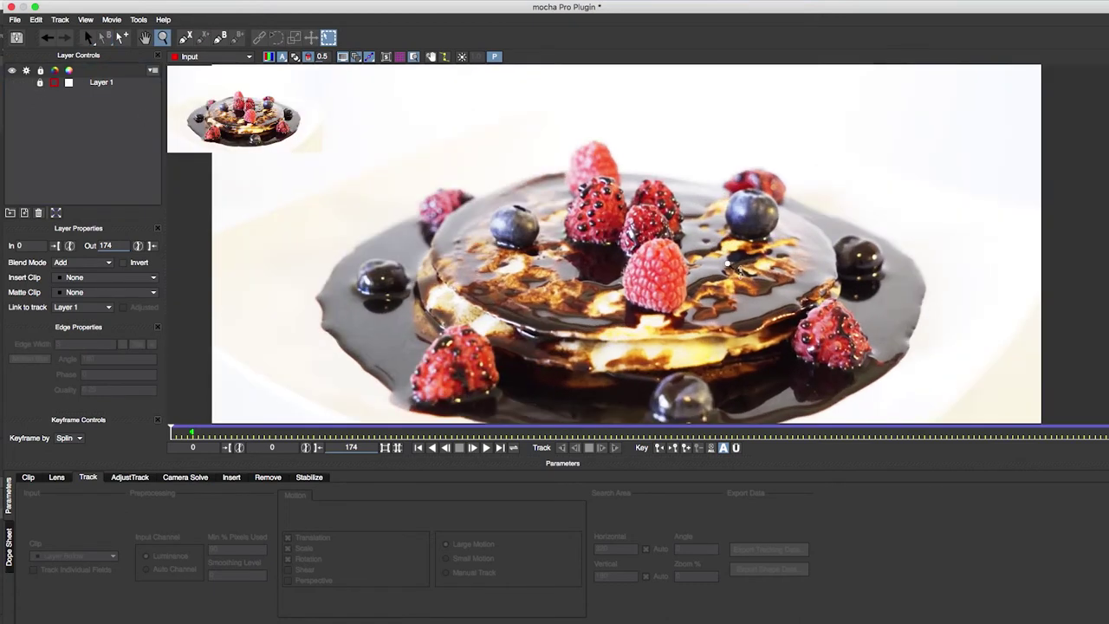
pyautogui.click(163, 38)
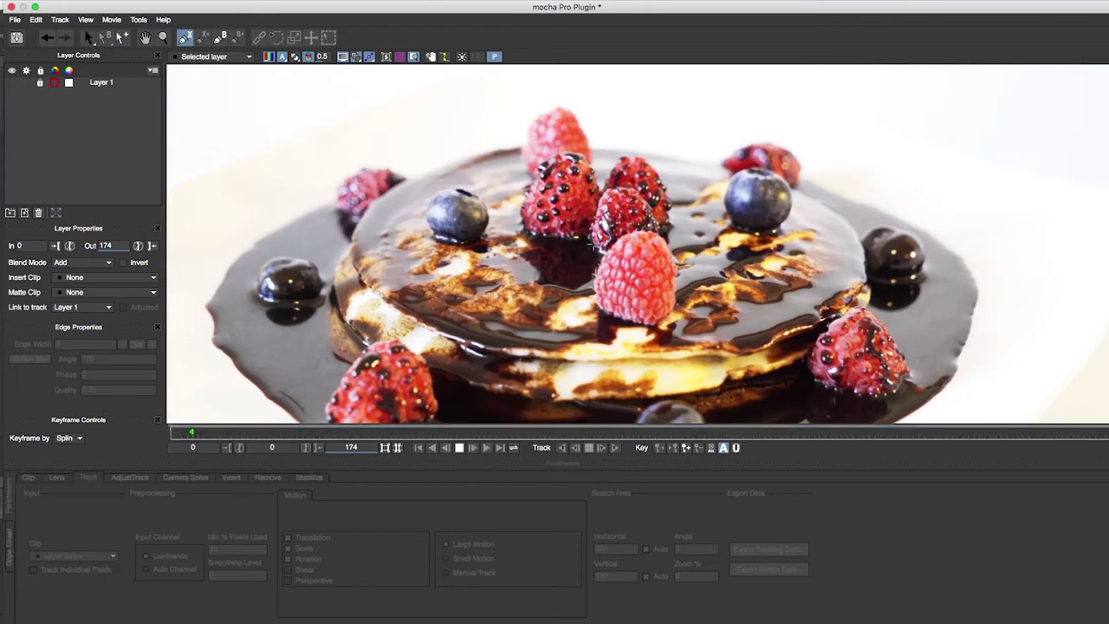
pyautogui.click(660, 250)
# Draw a new spline, Layer 2, around the central raspberry and give it a blue outline
pyautogui.press('z')
pyautogui.click(641, 223)
pyautogui.click(577, 286)
pyautogui.click(565, 320)
pyautogui.click(645, 360)
pyautogui.click(704, 272)
pyautogui.rightClick(684, 276)
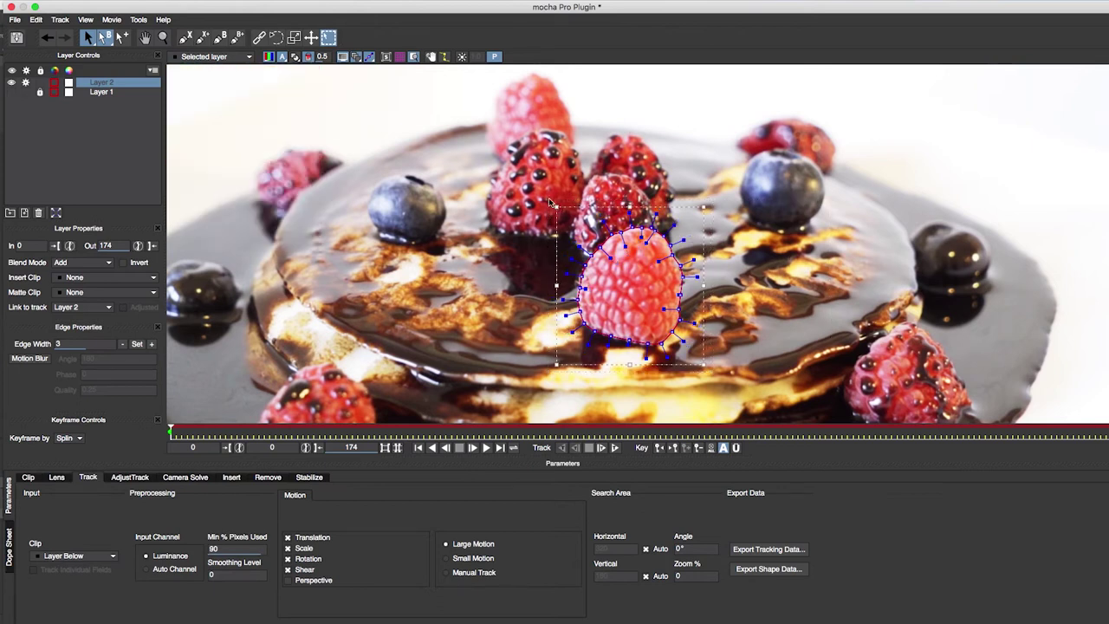
pyautogui.click(59, 82)
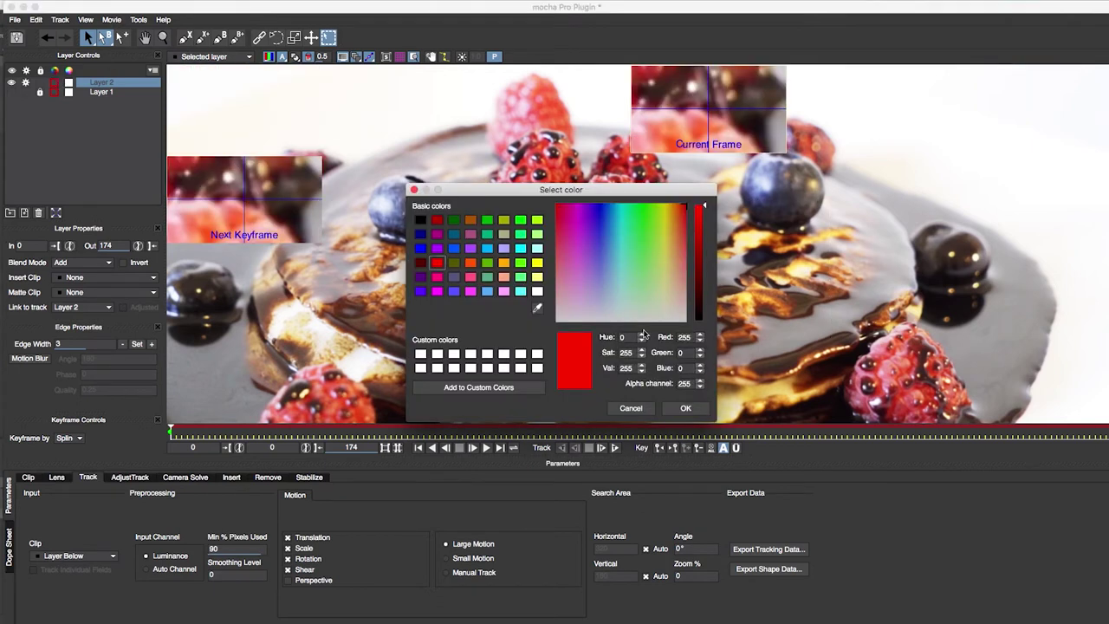
pyautogui.click(603, 250)
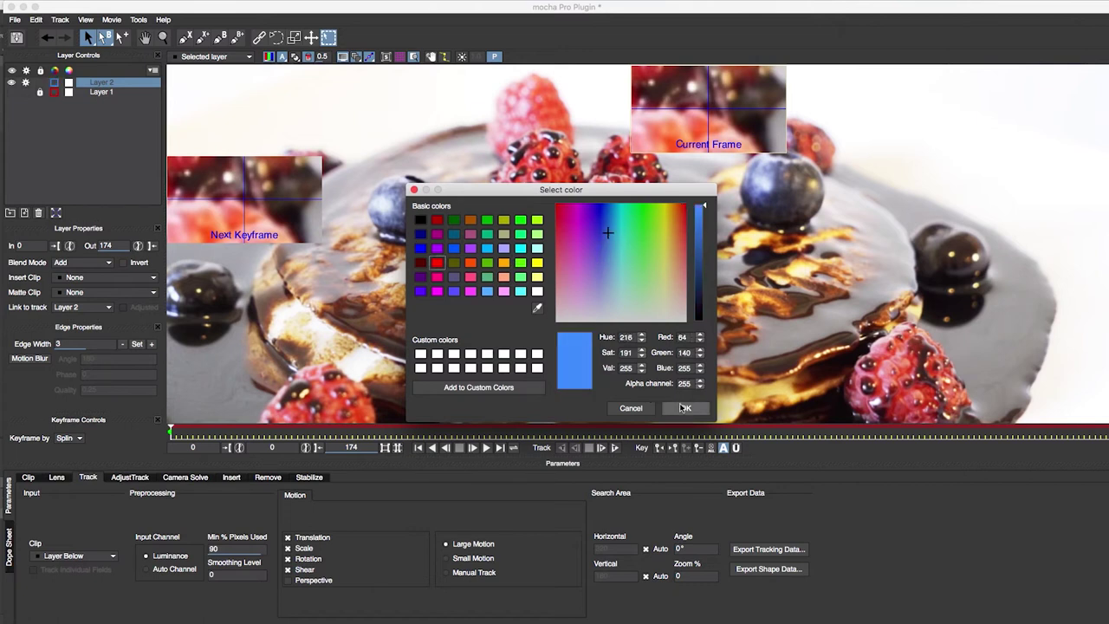
pyautogui.click(685, 408)
# Turn off Shear and track the raspberry forward through the whole clip
pyautogui.click(310, 569)
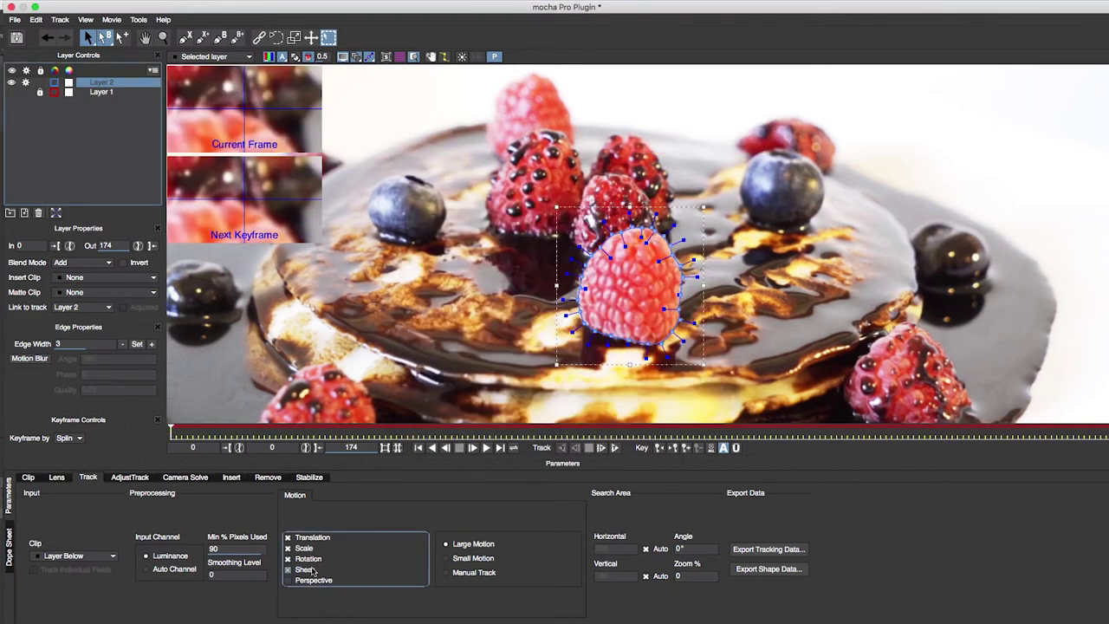
pyautogui.click(615, 448)
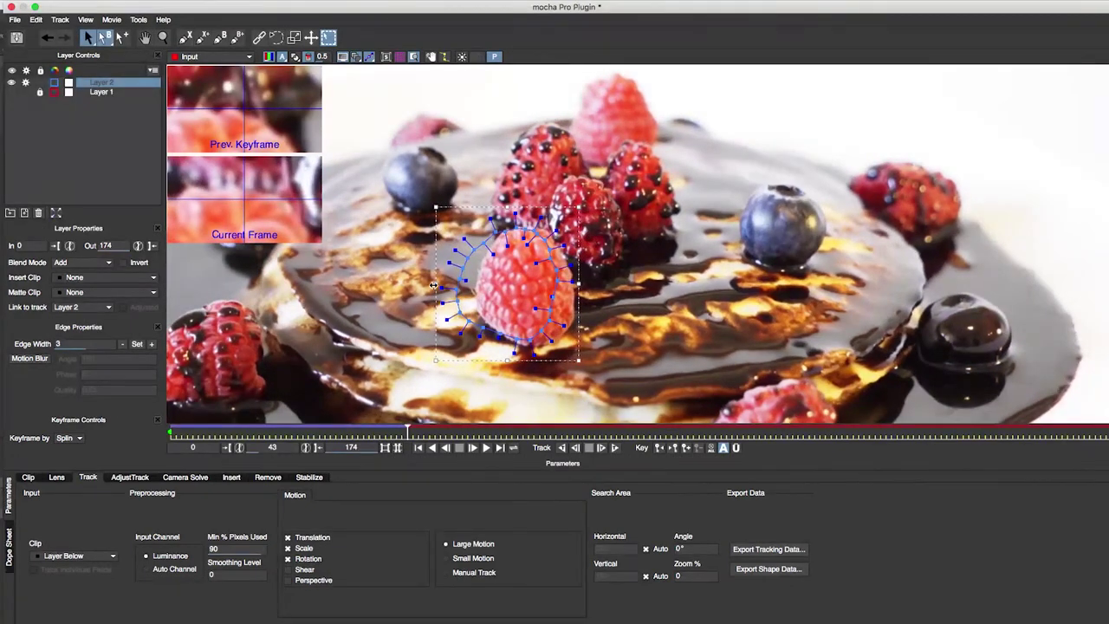
pyautogui.click(436, 286)
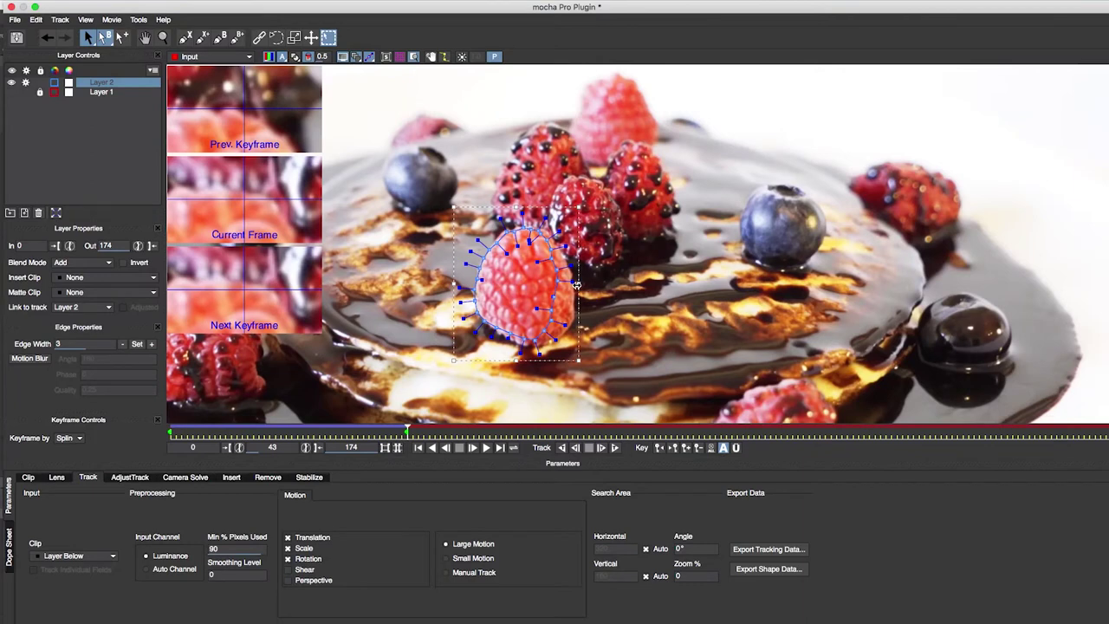
pyautogui.click(615, 447)
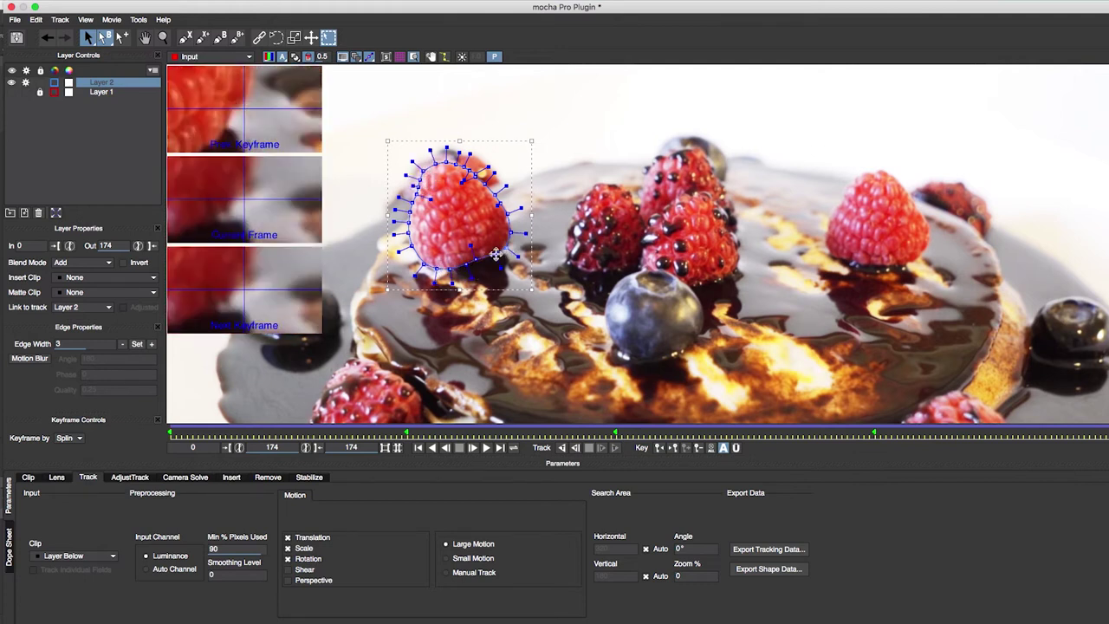
# Review the raspberry track from frame 141 back to frame 0
pyautogui.click(947, 433)
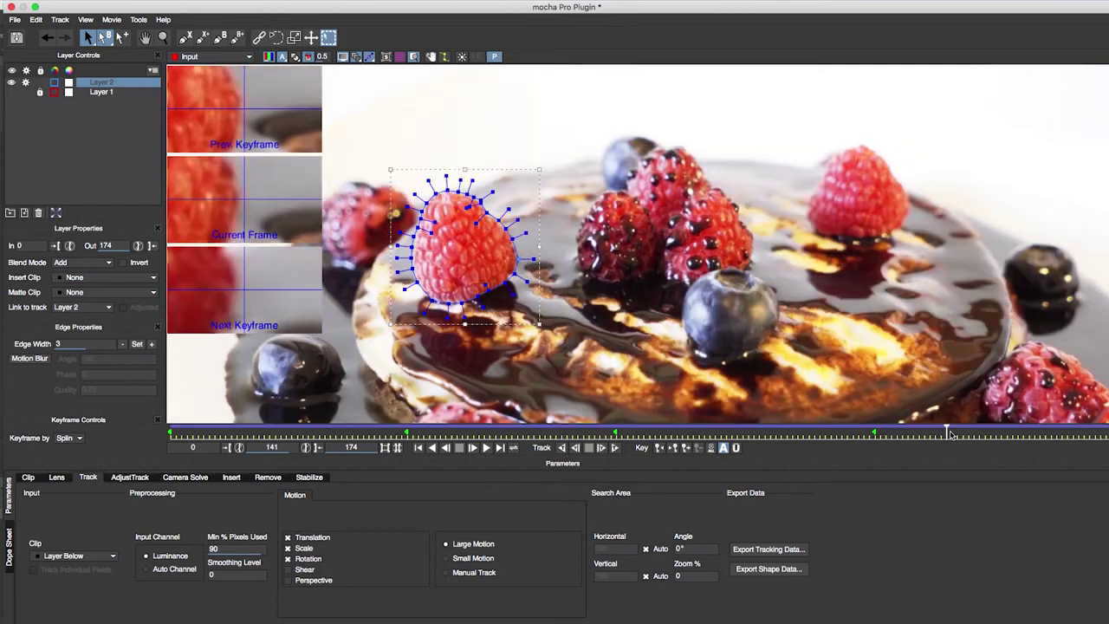
pyautogui.moveTo(950, 432)
pyautogui.mouseDown()
pyautogui.moveTo(538, 418)
pyautogui.moveTo(168, 430)
pyautogui.mouseUp()
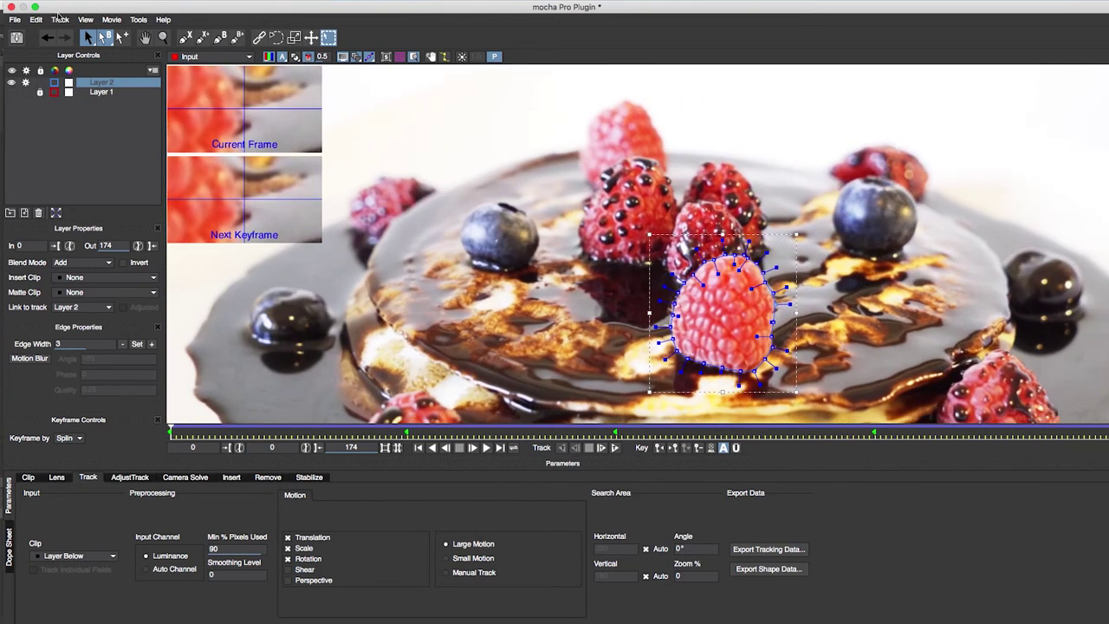
pyautogui.click(16, 20)
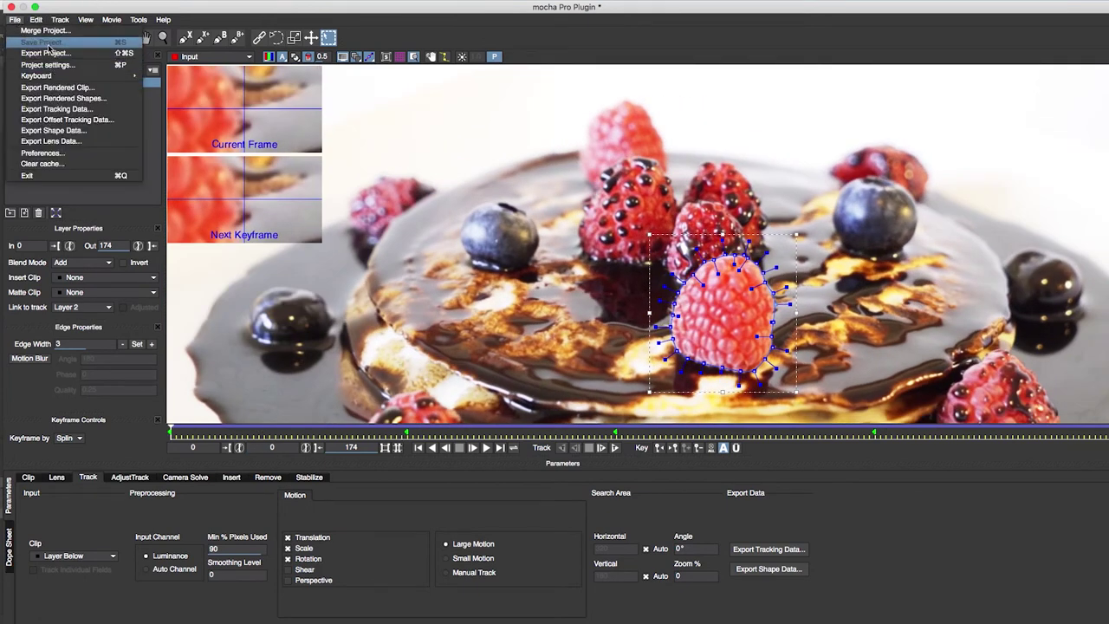
# Save the mocha project and set the shape export Format to mocha shape data for AE
pyautogui.click(48, 42)
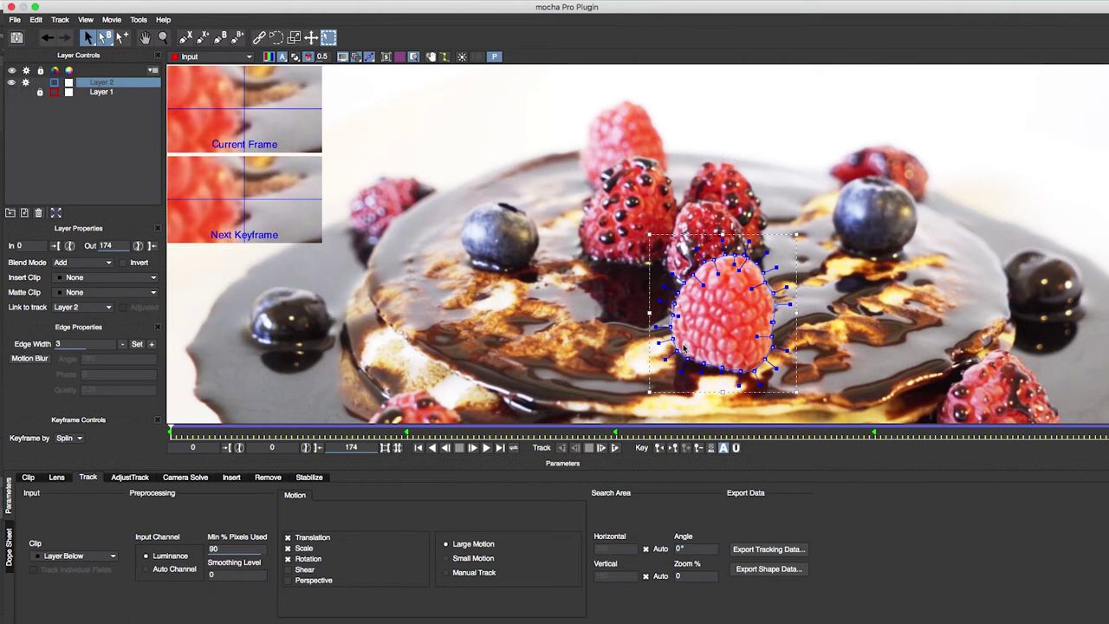
pyautogui.click(774, 574)
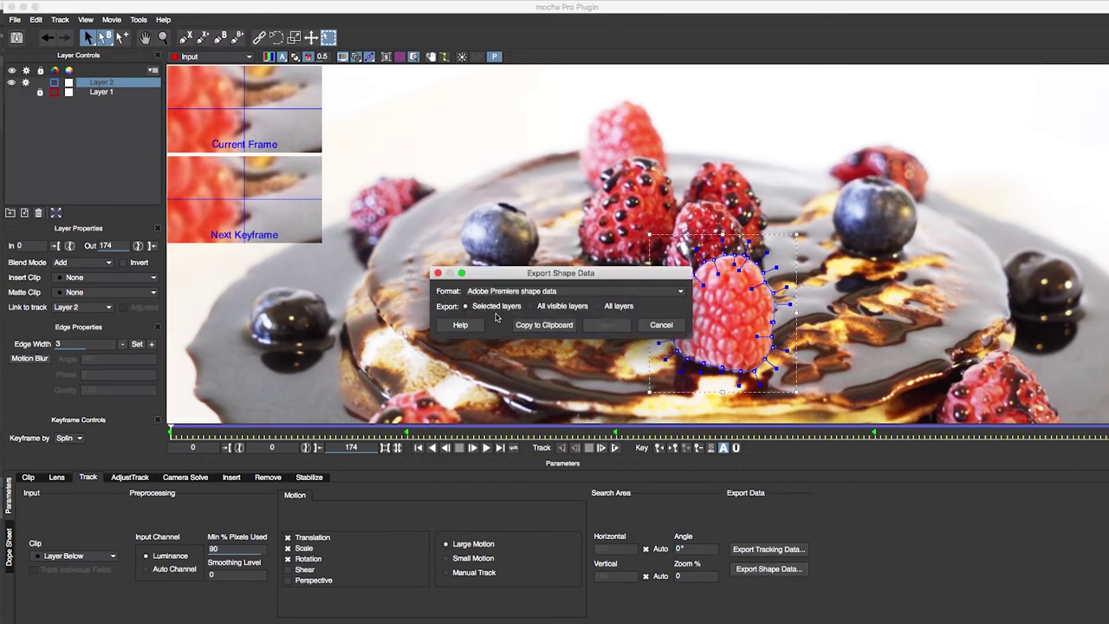
pyautogui.click(554, 292)
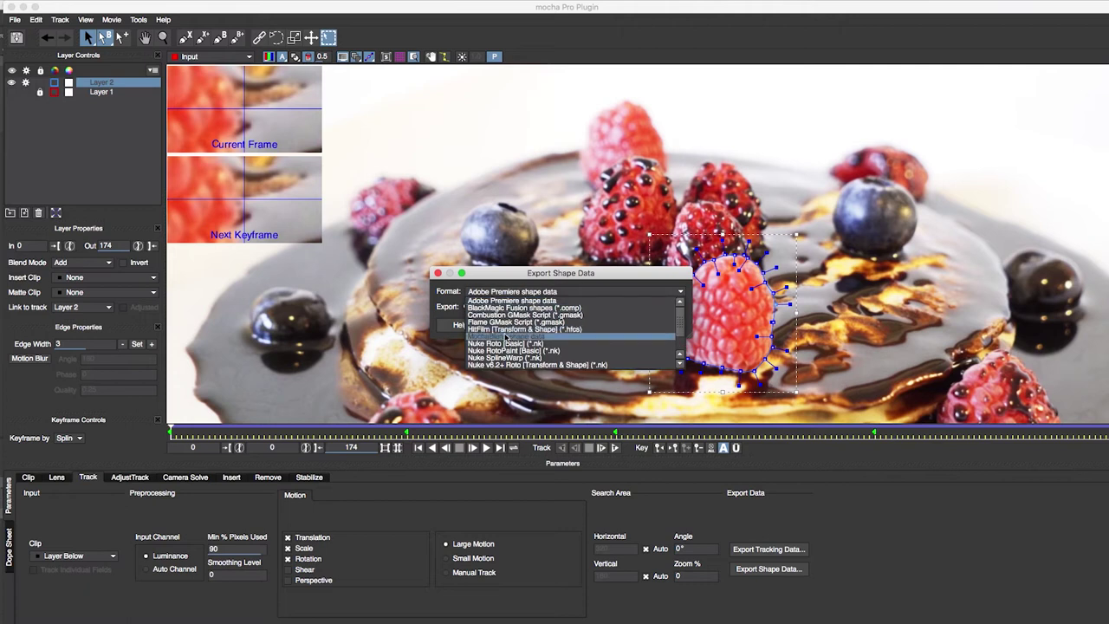
pyautogui.scroll(-4, 506, 355)
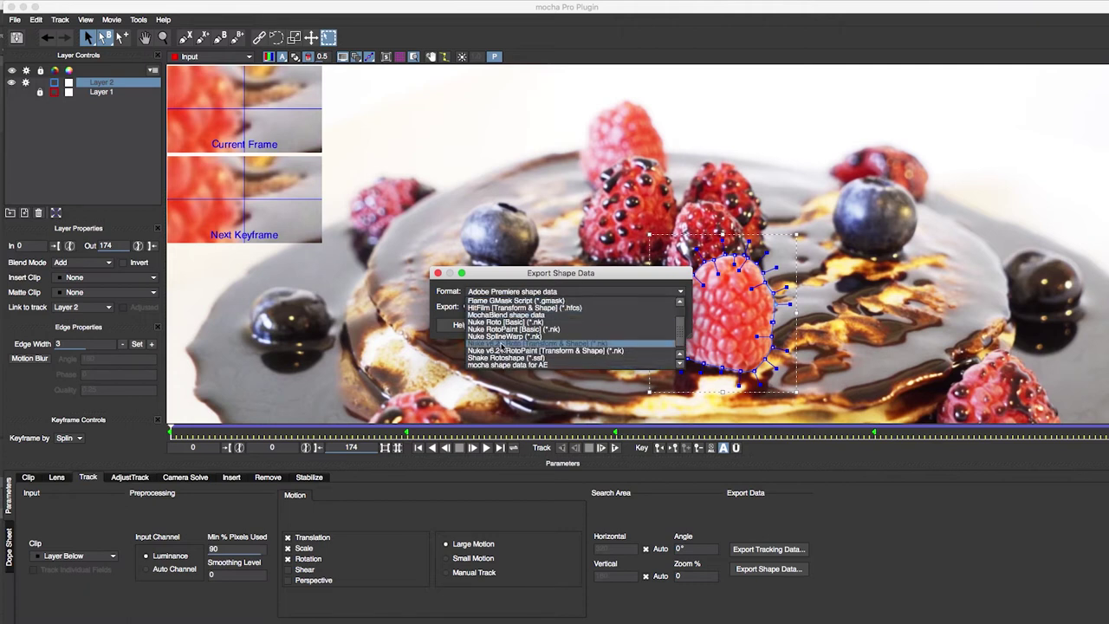
pyautogui.click(507, 358)
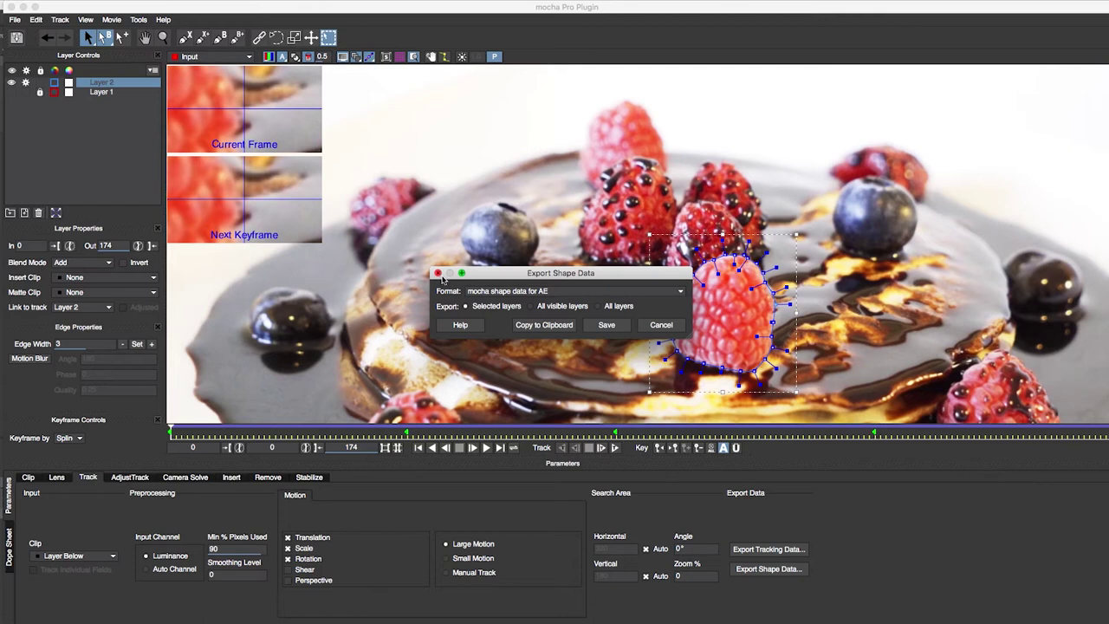
pyautogui.click(438, 274)
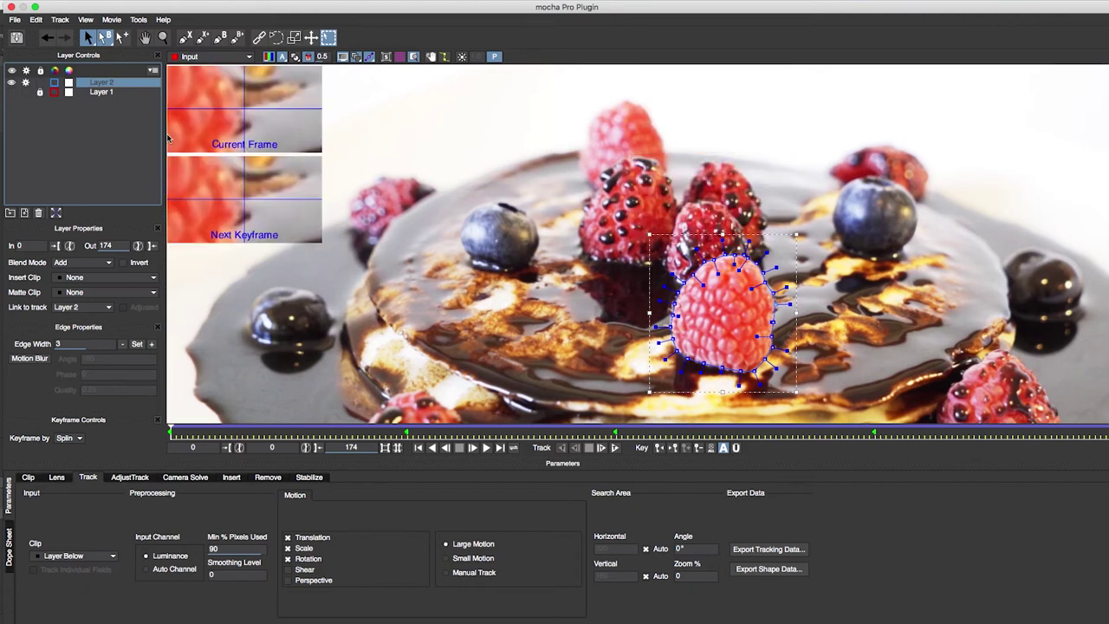
pyautogui.click(15, 20)
# Close mocha and reselect the Clip_02.mov layer in After Effects
pyautogui.click(13, 18)
pyautogui.click(12, 7)
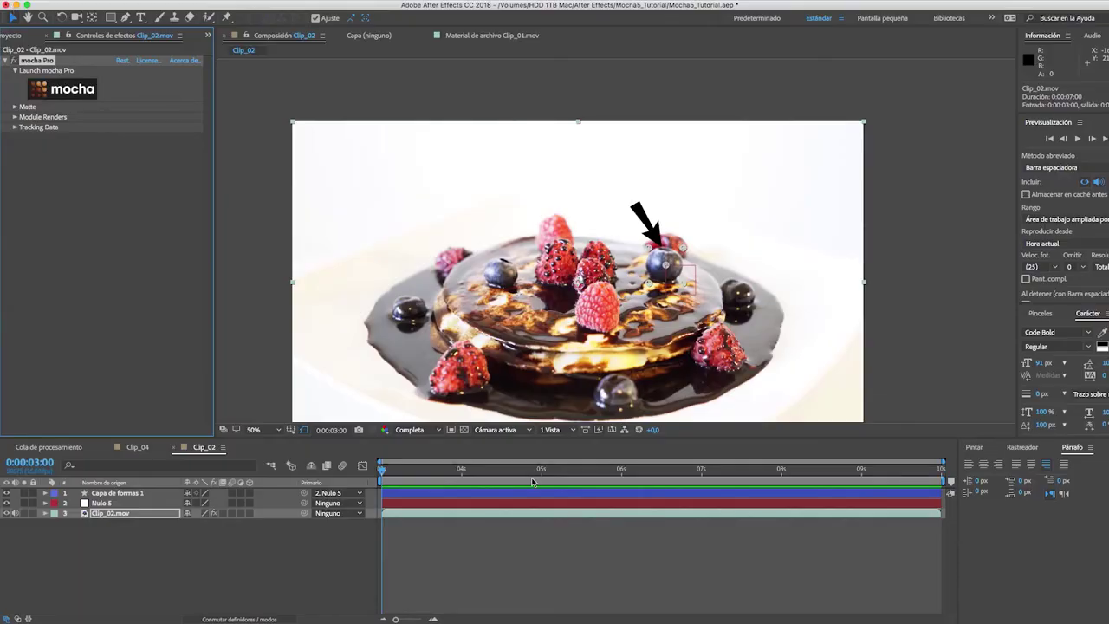
pyautogui.click(598, 580)
pyautogui.click(135, 517)
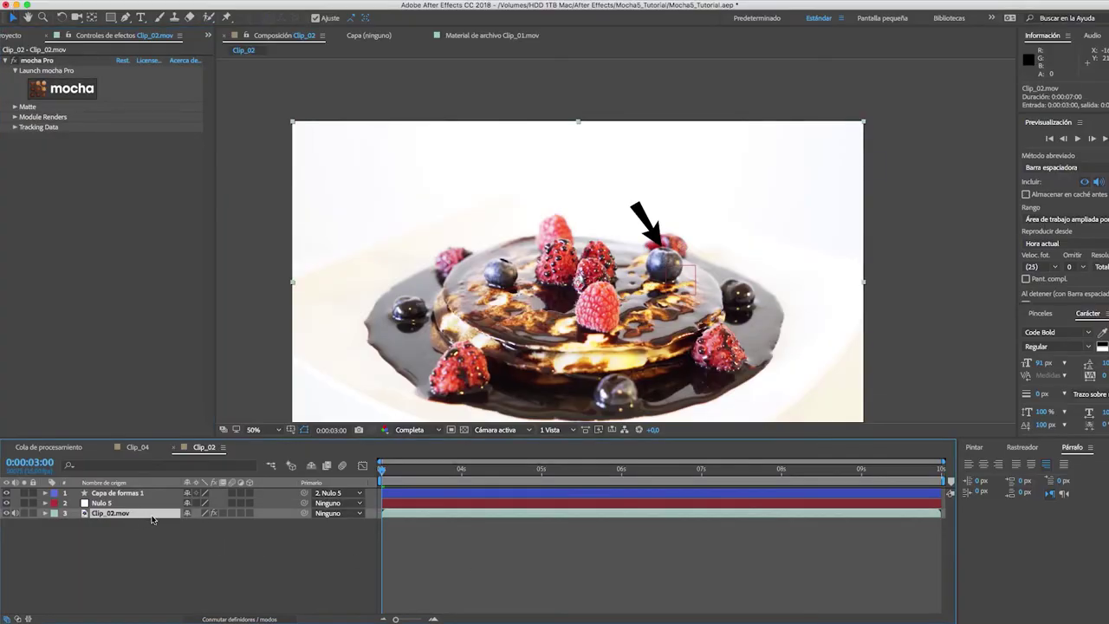
# In mocha's Matte settings, choose Layer 2 as the visible layer and create AE masks from it
pyautogui.click(15, 106)
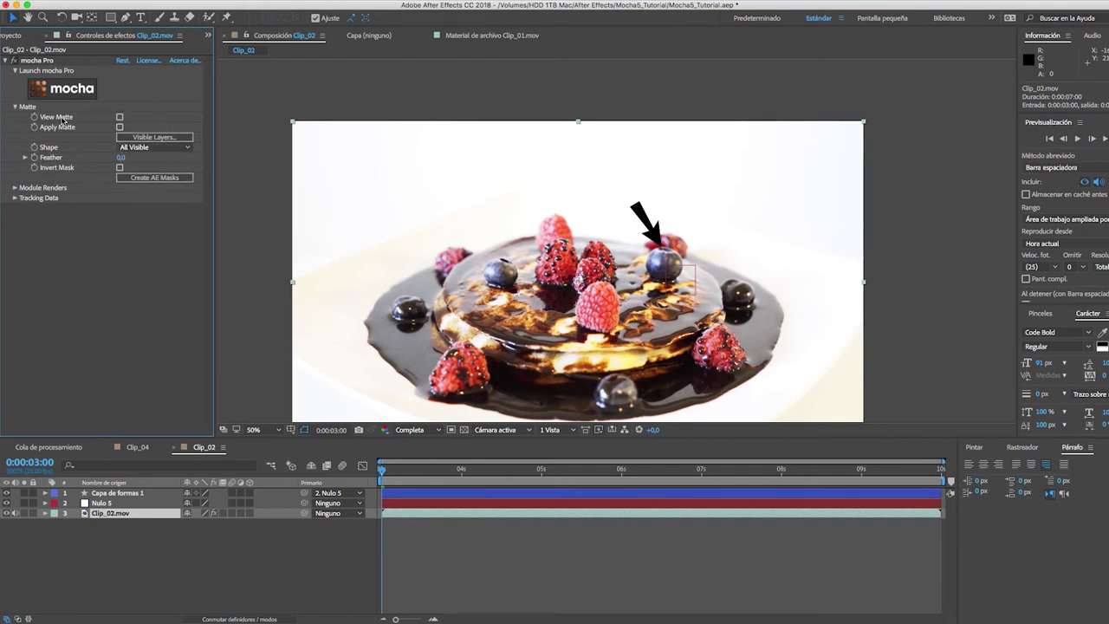
pyautogui.click(165, 139)
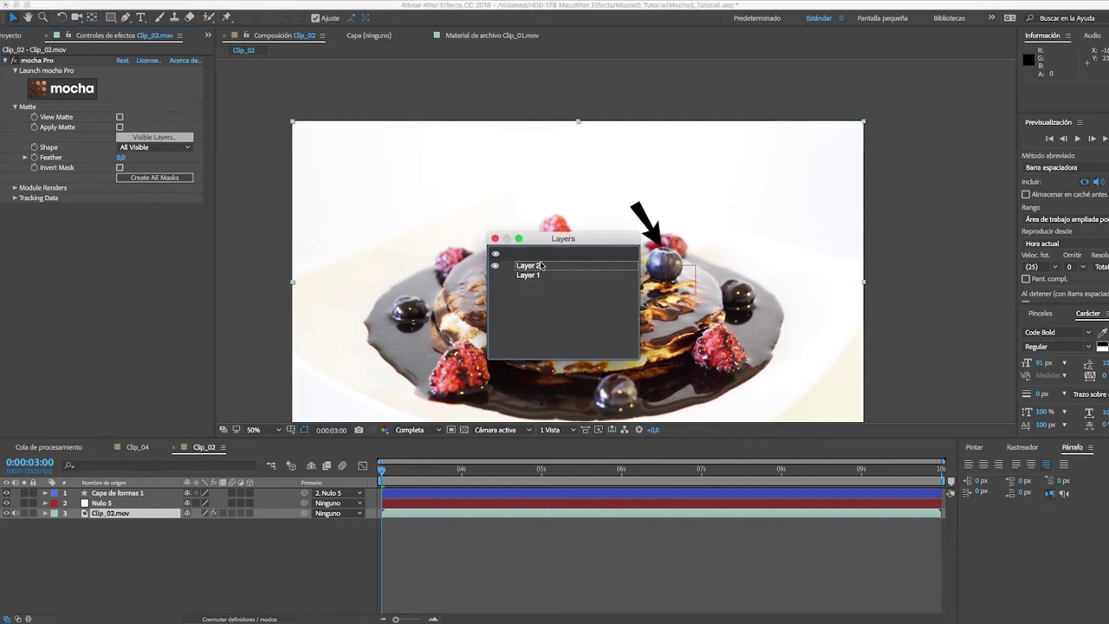
pyautogui.moveTo(544, 248); pyautogui.dragTo(526, 220)
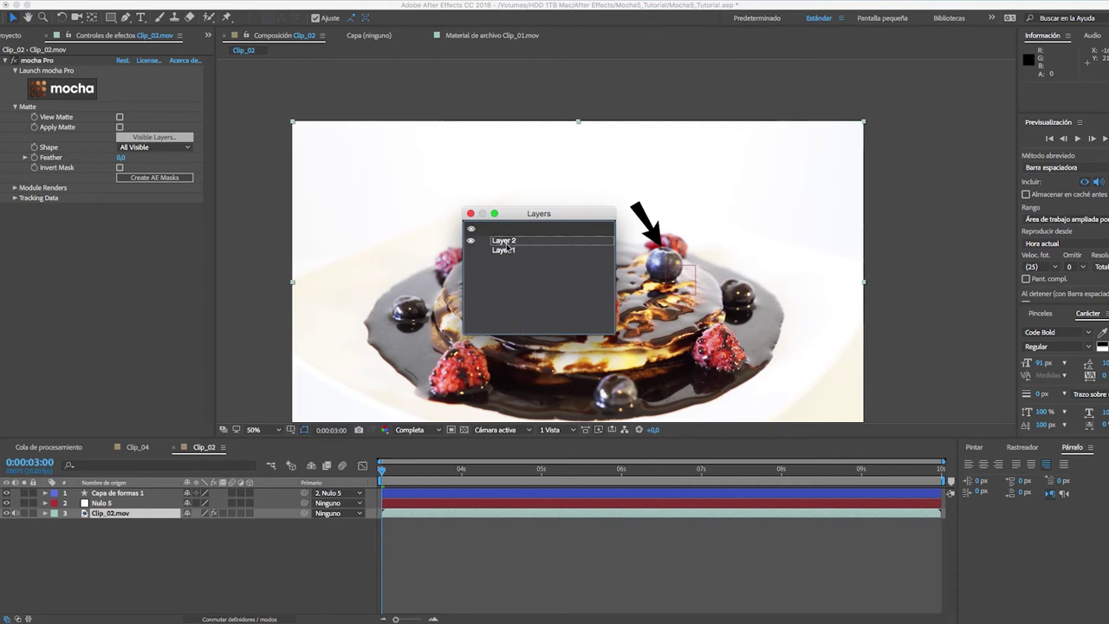
pyautogui.click(510, 243)
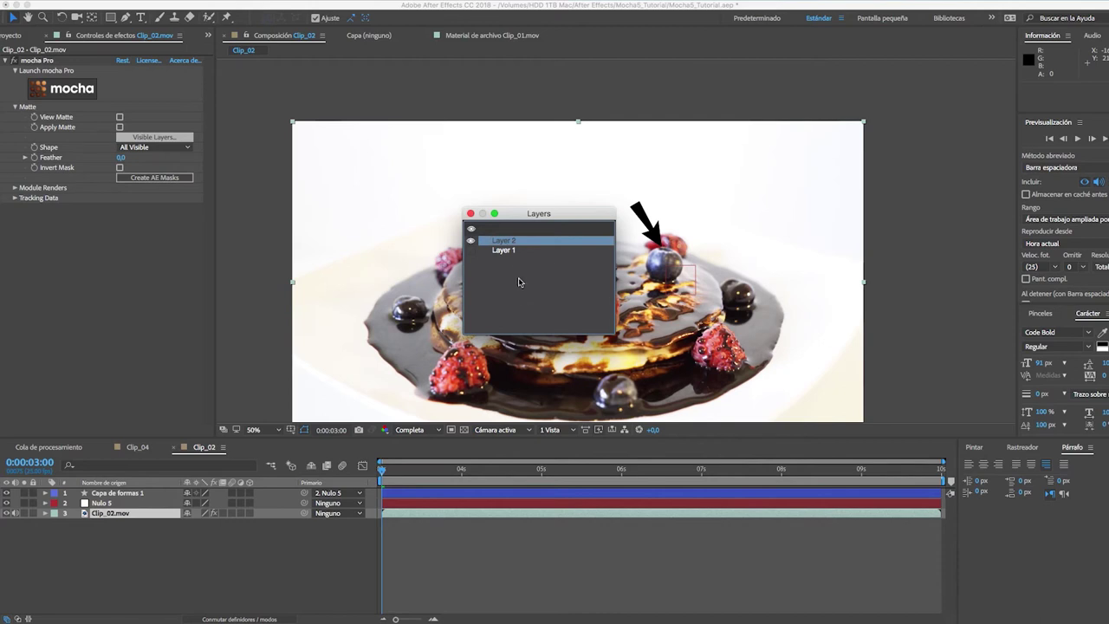
pyautogui.click(471, 214)
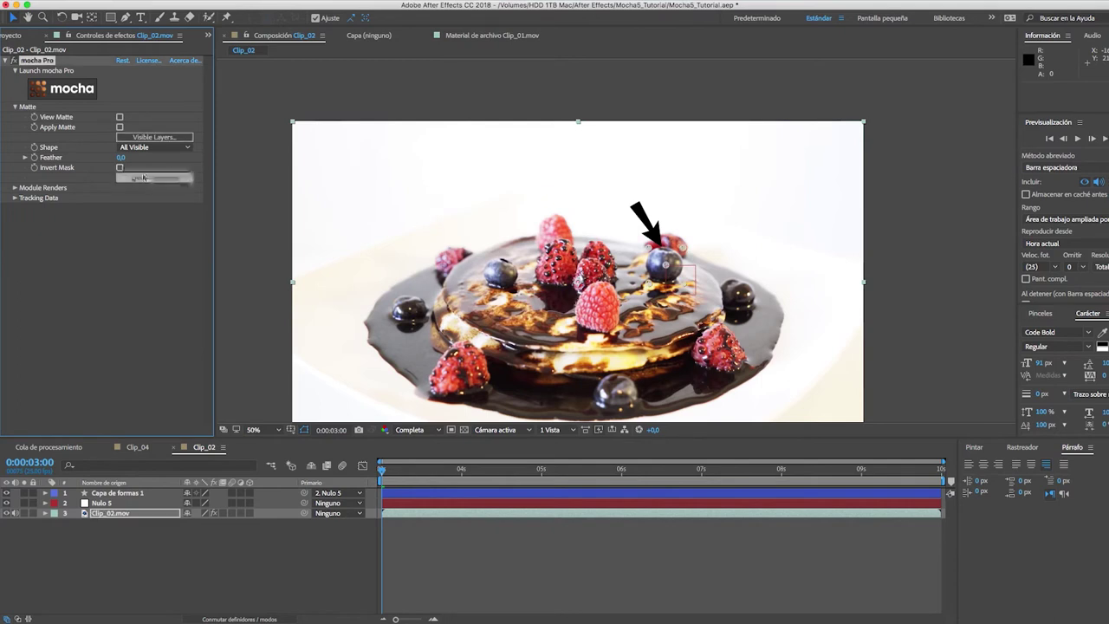
pyautogui.click(151, 177)
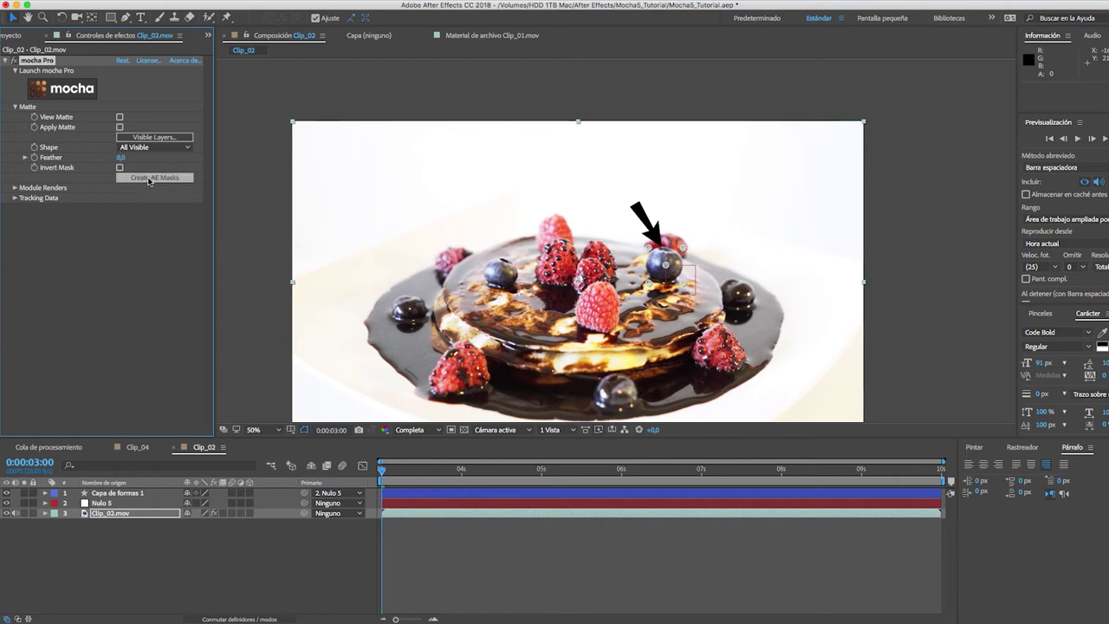
pyautogui.click(149, 178)
pyautogui.click(573, 564)
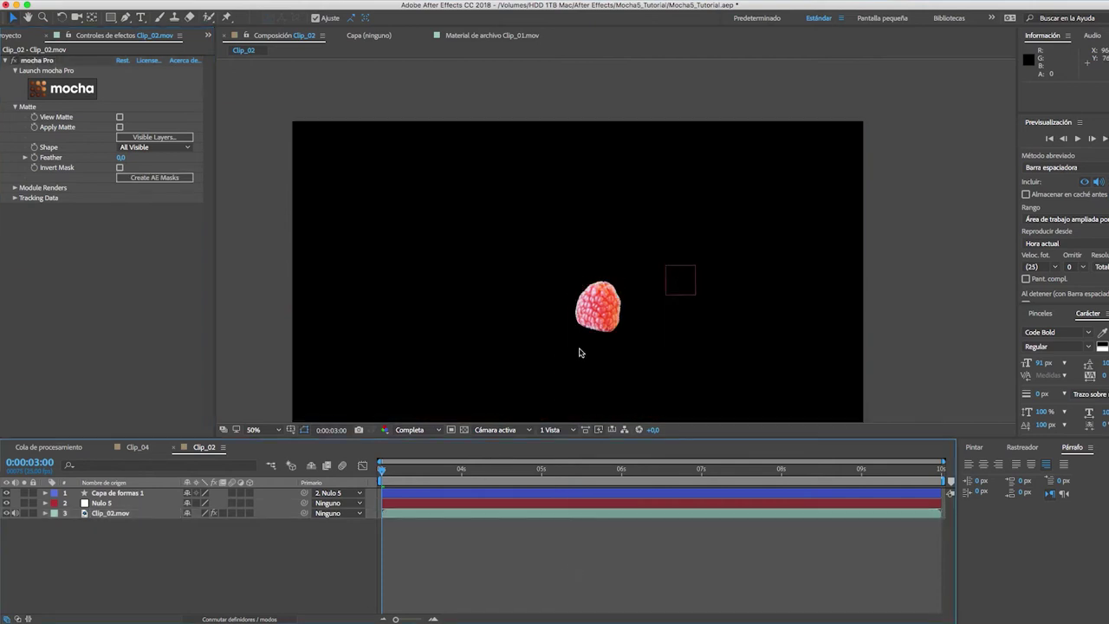
# Give the Layer 2 mask on Clip_02.mov a 7 px feather and reveal all its mask properties
pyautogui.click(137, 514)
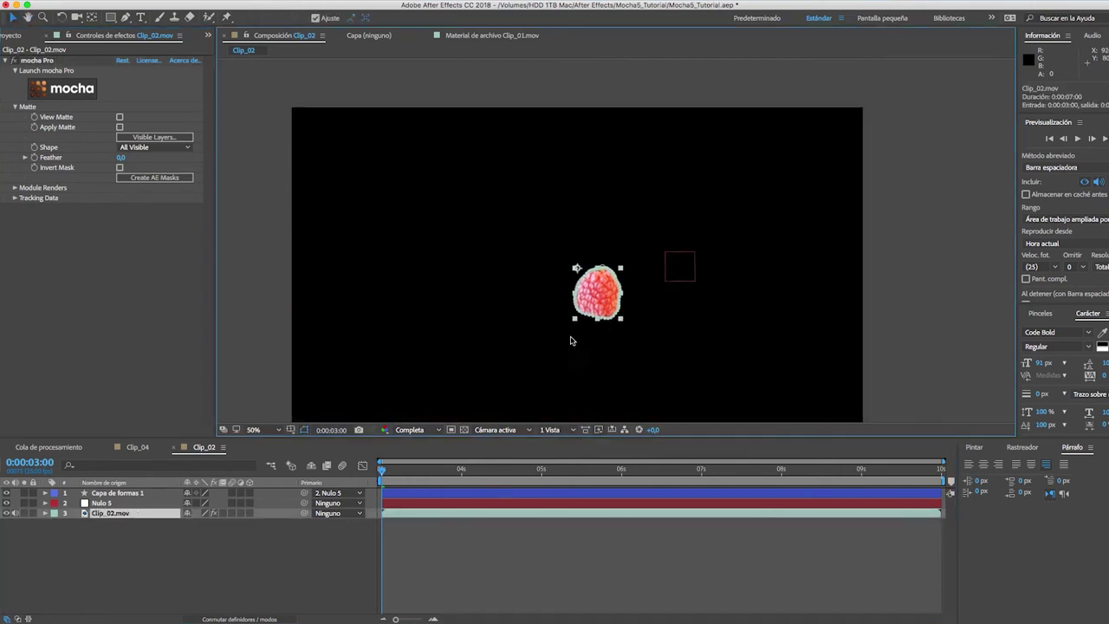
pyautogui.scroll(2, 569, 342)
pyautogui.press('f')
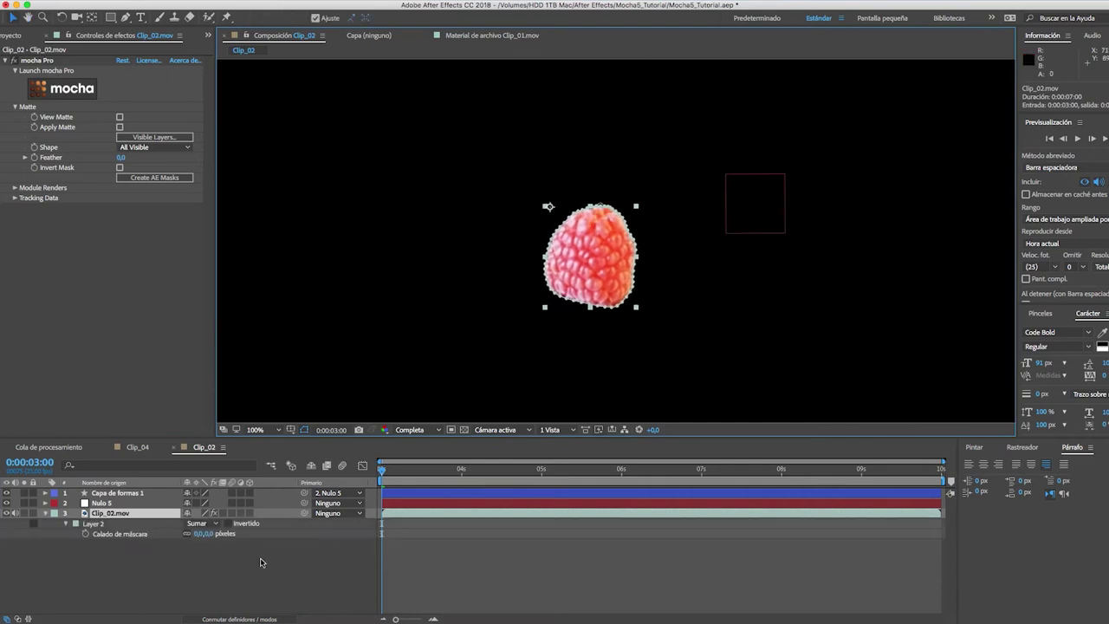
pyautogui.click(201, 534)
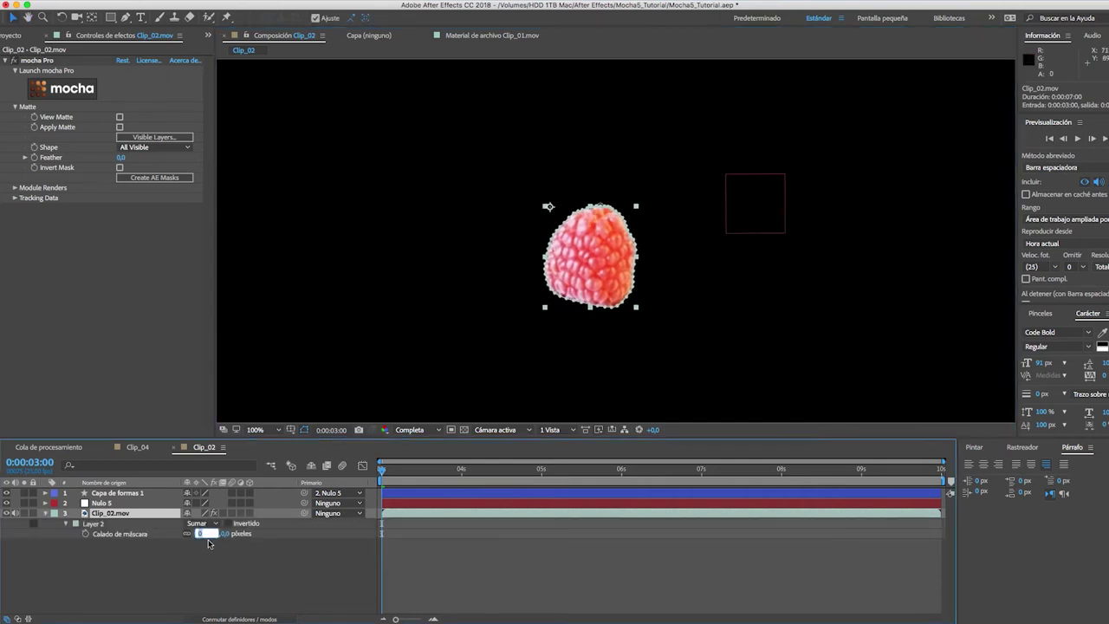
pyautogui.write('7')
pyautogui.click(382, 573)
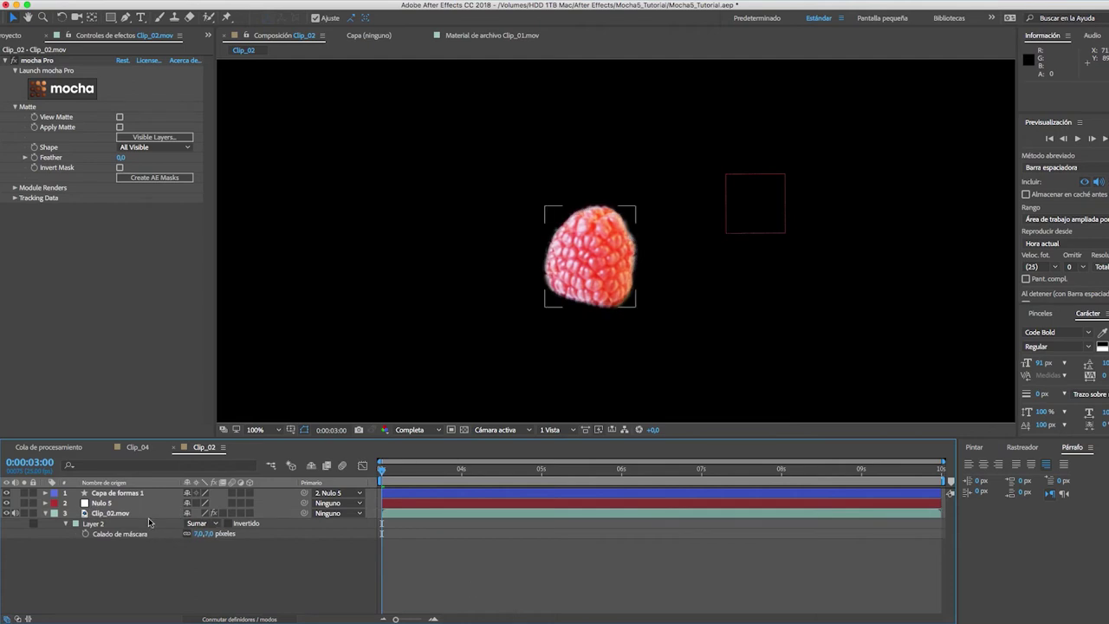
pyautogui.click(146, 513)
pyautogui.press('m')
pyautogui.press('m')
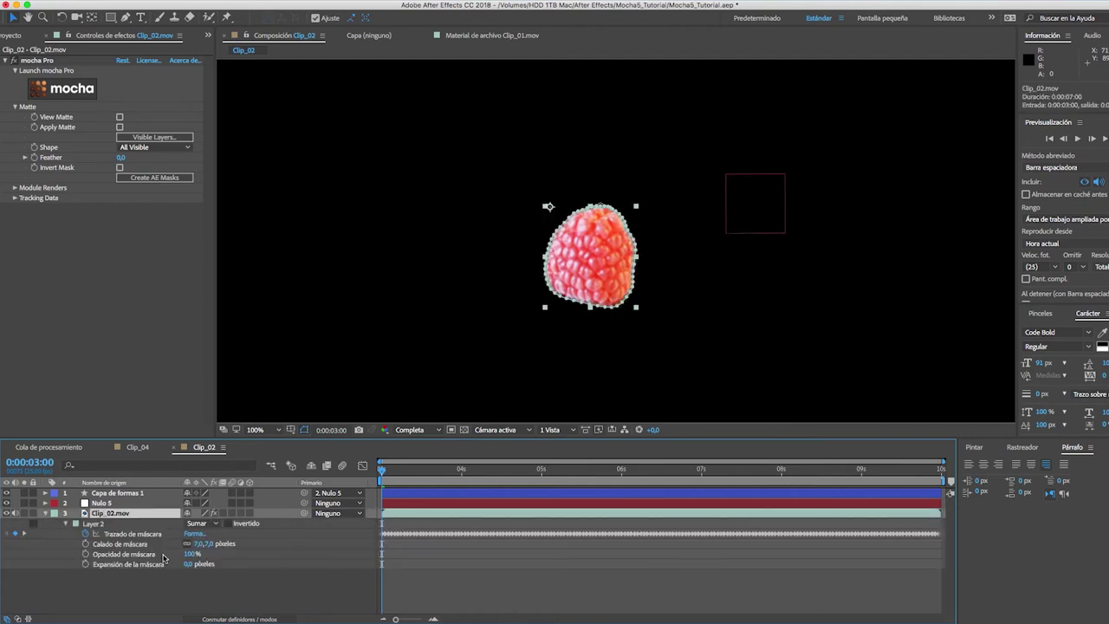
# Preview the masked raspberry, then duplicate Clip_02.mov and delete the duplicate's mask
pyautogui.press('space')
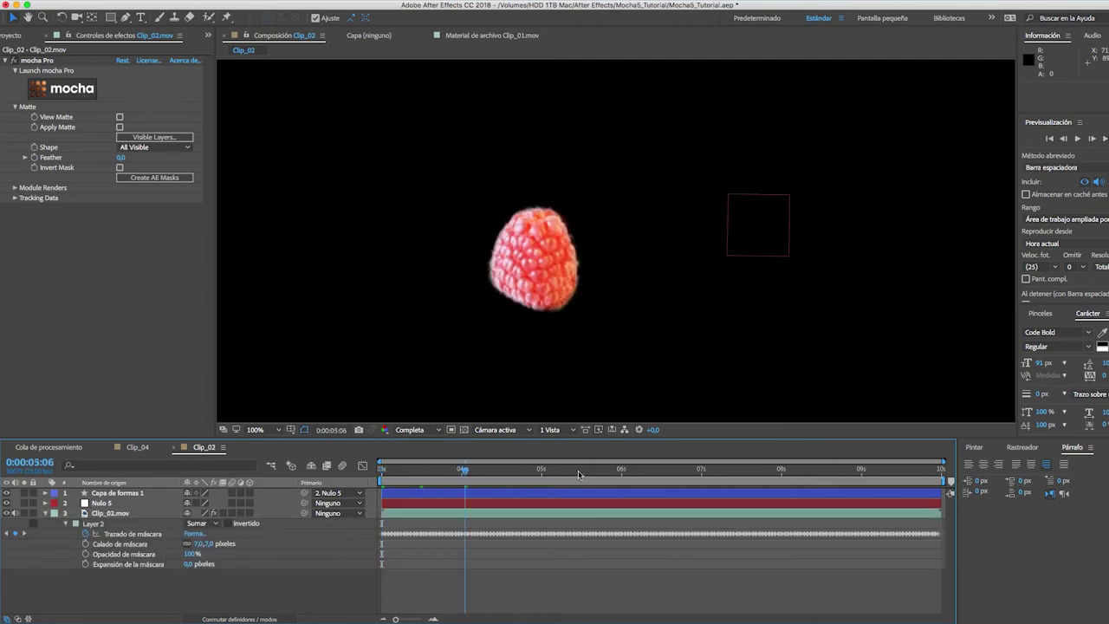
pyautogui.press('space')
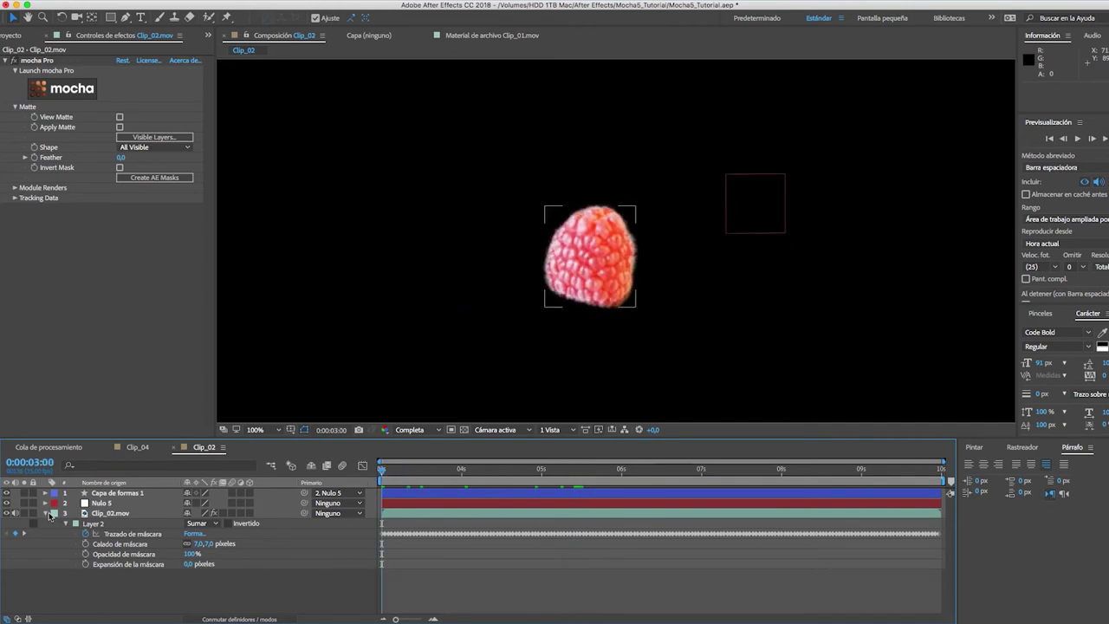
pyautogui.click(111, 515)
pyautogui.hotkey('ctrl', 'd')
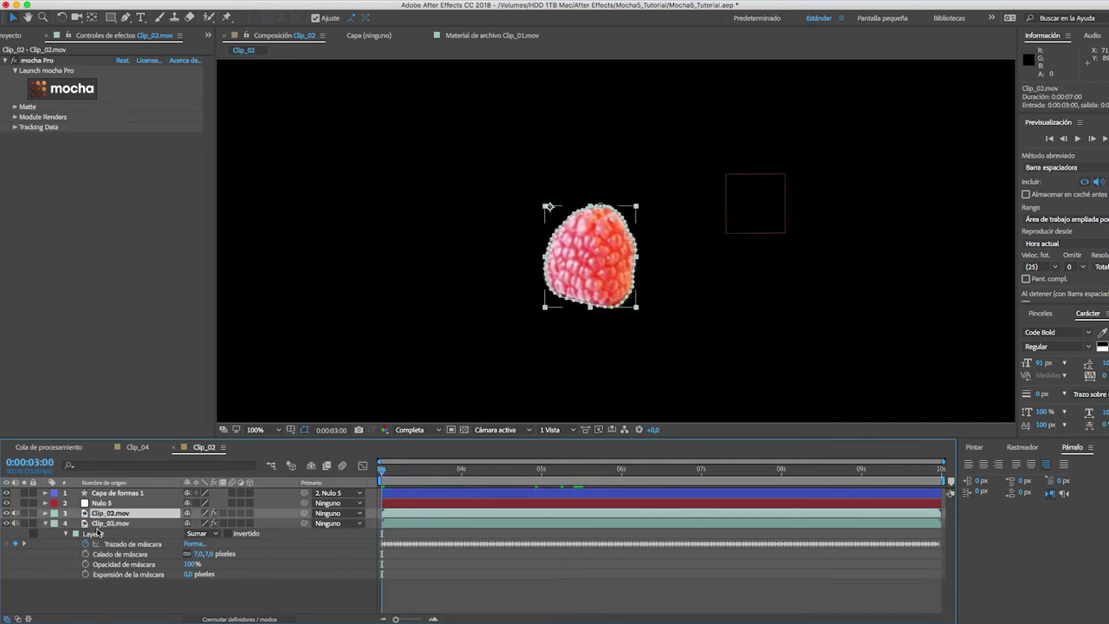
pyautogui.press('Delete')
# Toggle solo on the masked raspberry layer 3 to compare it, then reselect it
pyautogui.click(30, 514)
pyautogui.click(30, 514)
pyautogui.click(528, 598)
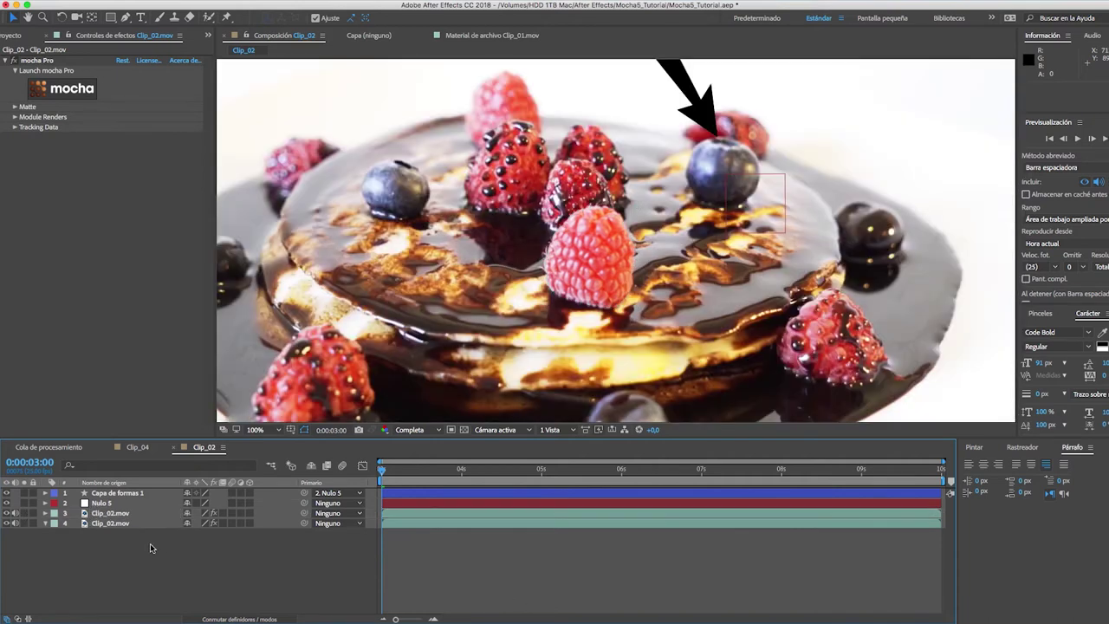
pyautogui.click(130, 515)
# Apply Hue/Saturation and rotate Master Hue to -113° to turn the raspberry purple
pyautogui.click(282, 2)
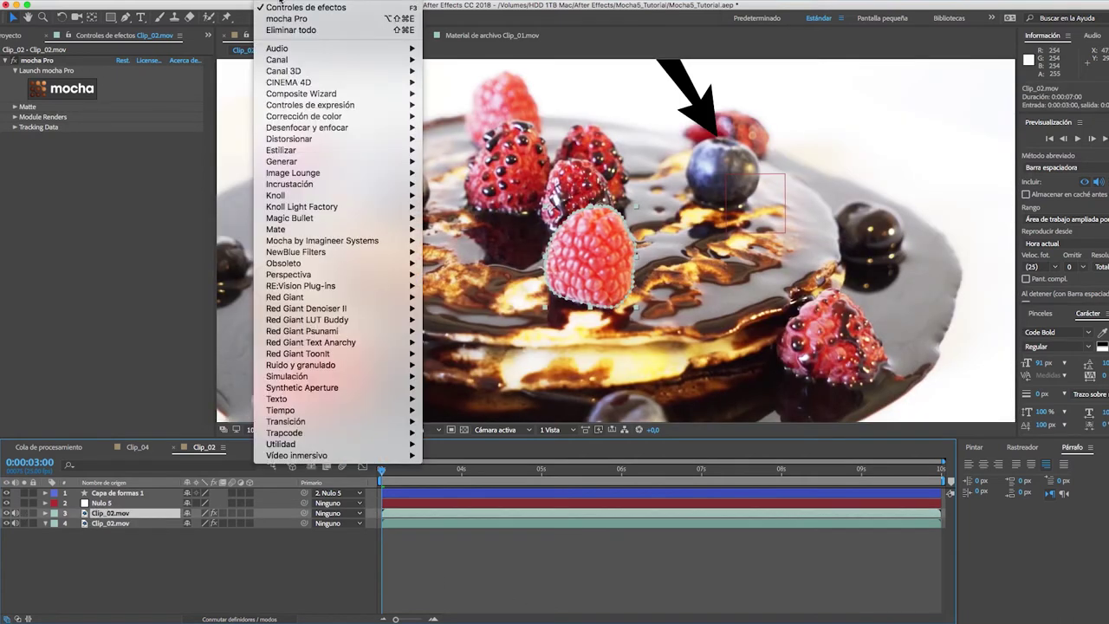
pyautogui.moveTo(344, 118)
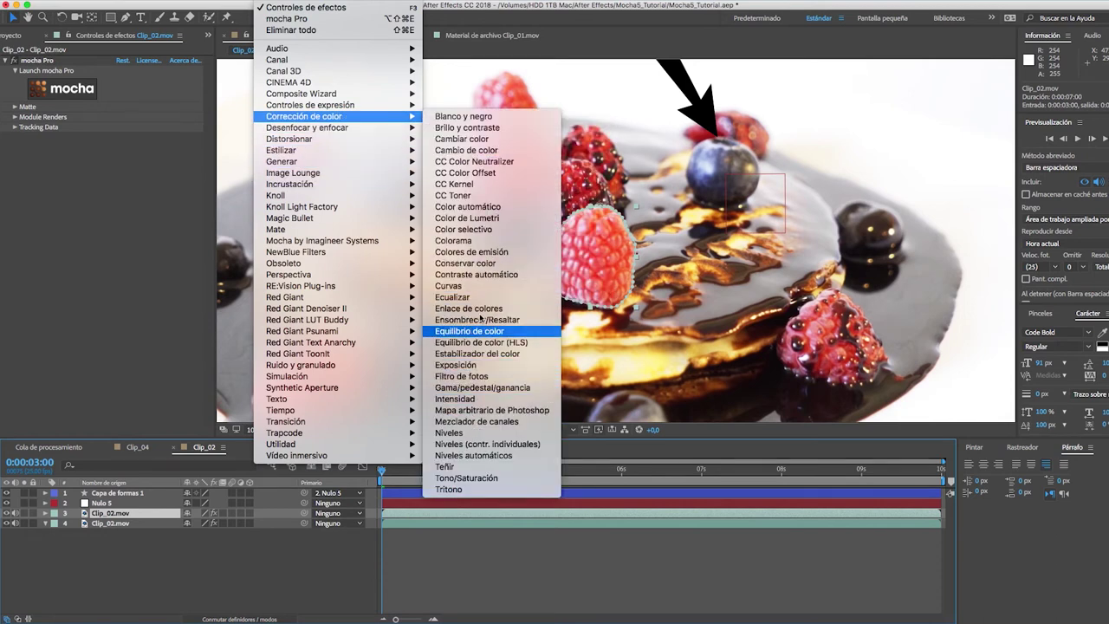
pyautogui.click(480, 483)
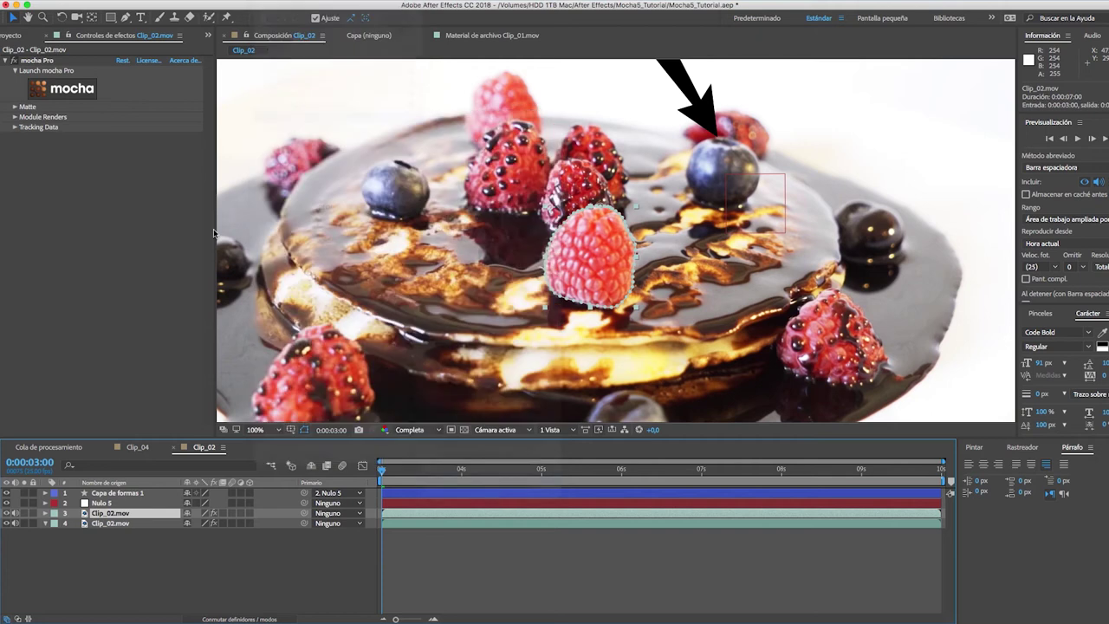
pyautogui.moveTo(127, 212); pyautogui.dragTo(116, 220)
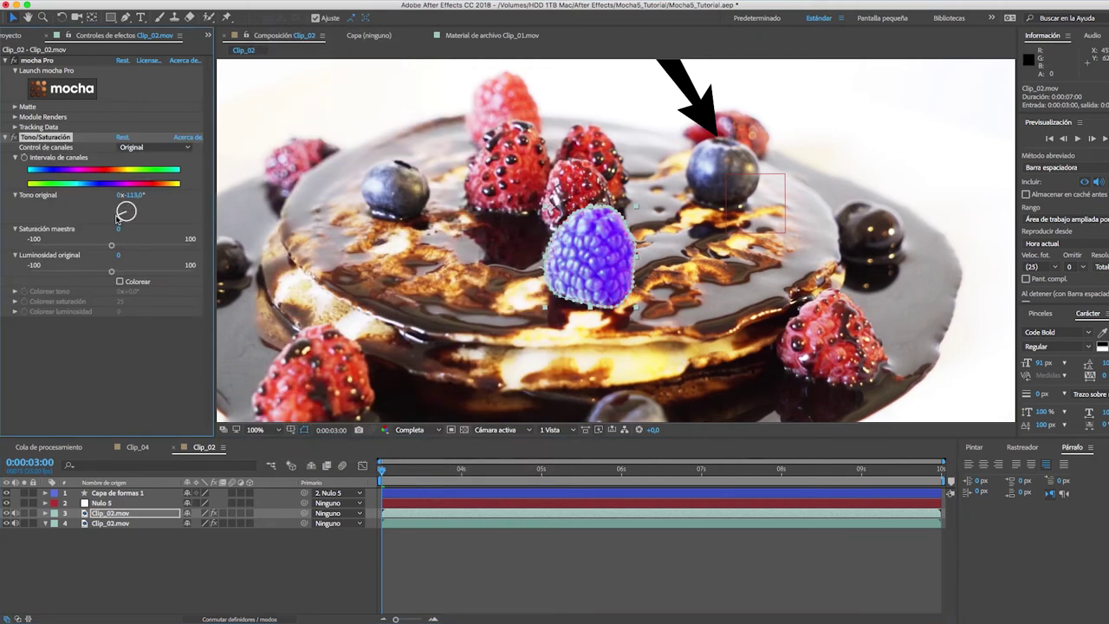
# Zoom the viewer to 50% and preview the recoloured clip playing
pyautogui.click(431, 481)
pyautogui.press(',')
pyautogui.press('space')
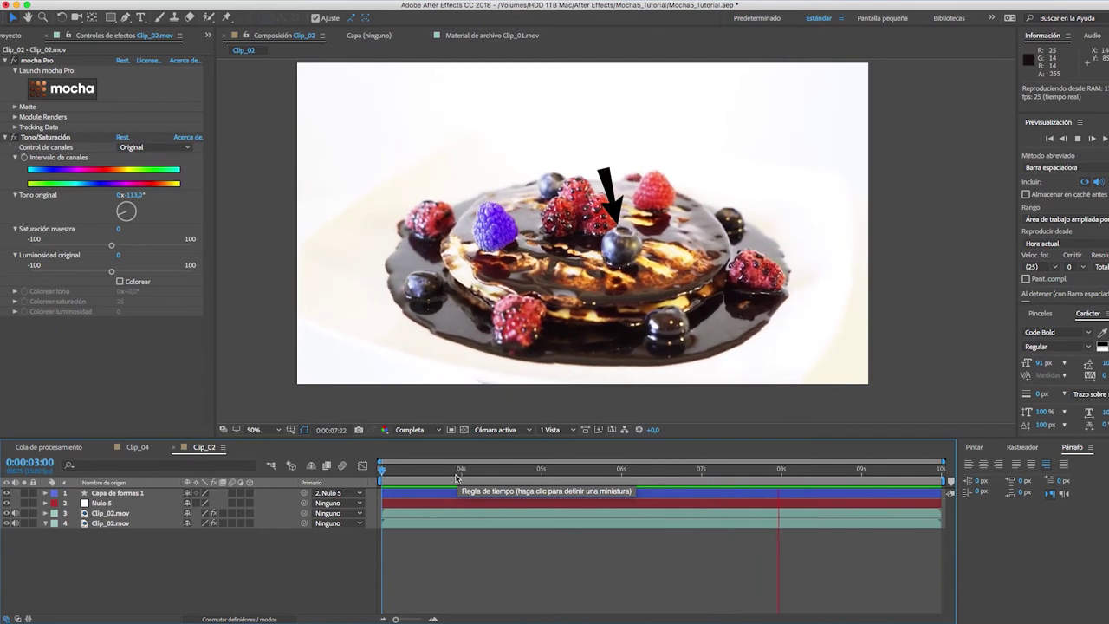
# Stop the preview and build a new composition from Clip_01.mov in the Project panel
pyautogui.press('space')
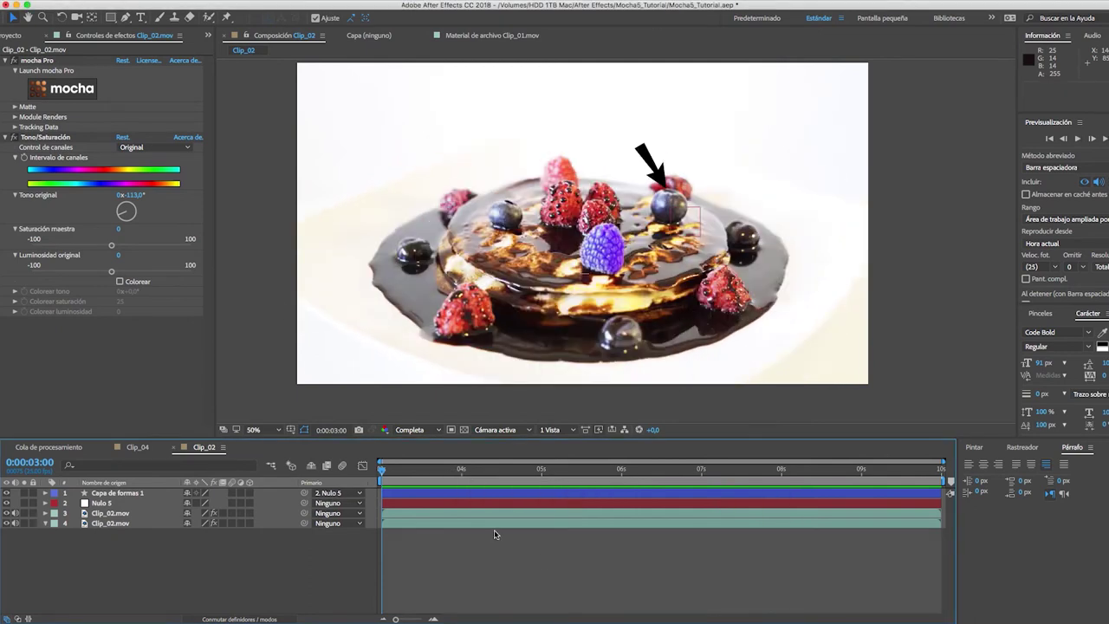
pyautogui.click(21, 37)
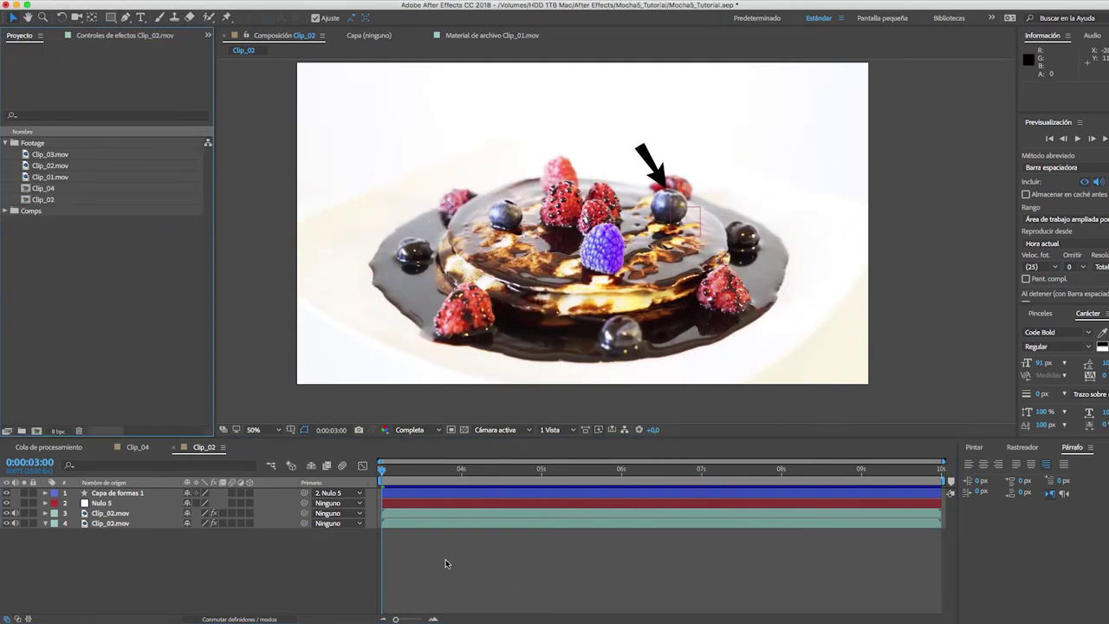
pyautogui.click(63, 178)
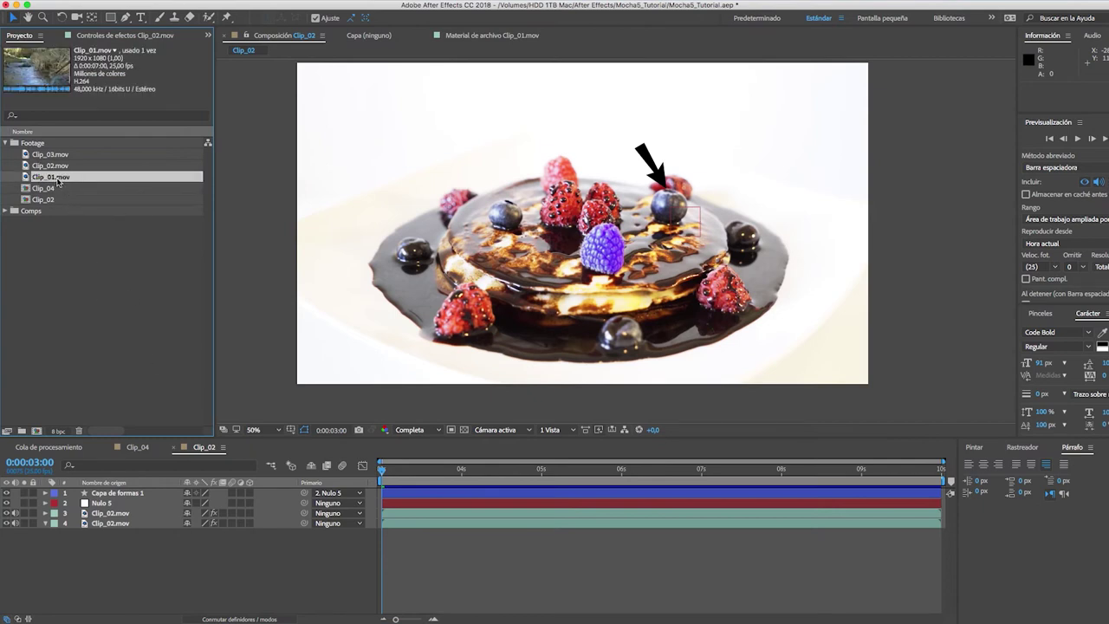
pyautogui.moveTo(58, 177); pyautogui.dragTo(37, 431)
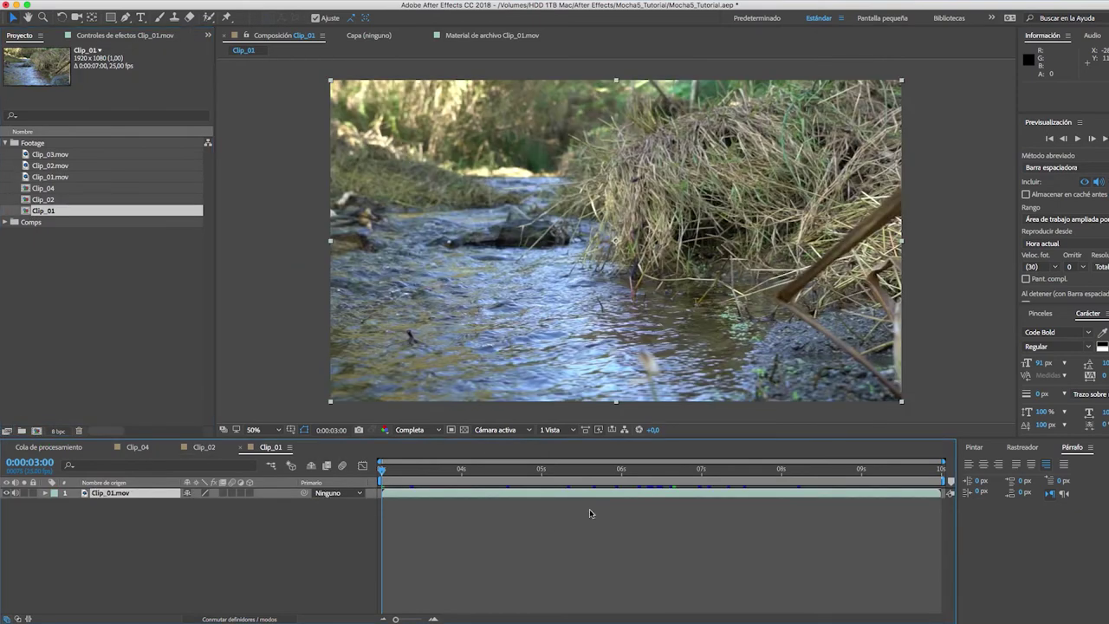
# Scrub through the creek footage and select the Clip_01.mov layer
pyautogui.moveTo(427, 470)
pyautogui.mouseDown()
pyautogui.moveTo(853, 469)
pyautogui.moveTo(381, 470)
pyautogui.moveTo(927, 492)
pyautogui.moveTo(381, 496)
pyautogui.moveTo(1004, 494)
pyautogui.moveTo(349, 483)
pyautogui.mouseUp()
pyautogui.click(562, 532)
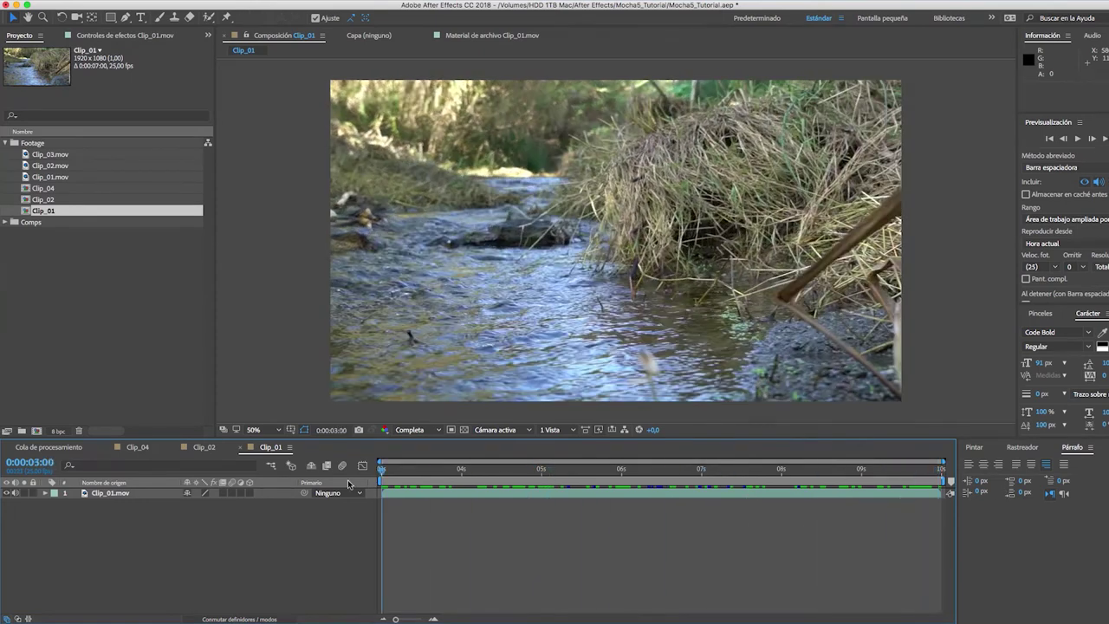
pyautogui.click(130, 493)
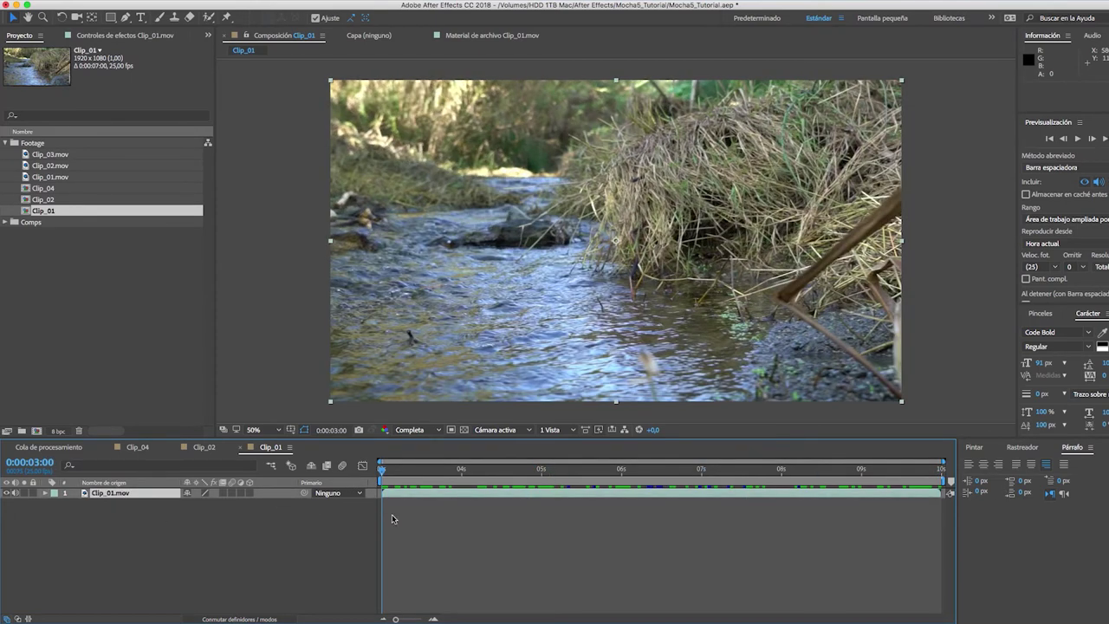
pyautogui.moveTo(451, 477)
pyautogui.mouseDown()
pyautogui.moveTo(779, 473)
pyautogui.moveTo(573, 496)
pyautogui.mouseUp()
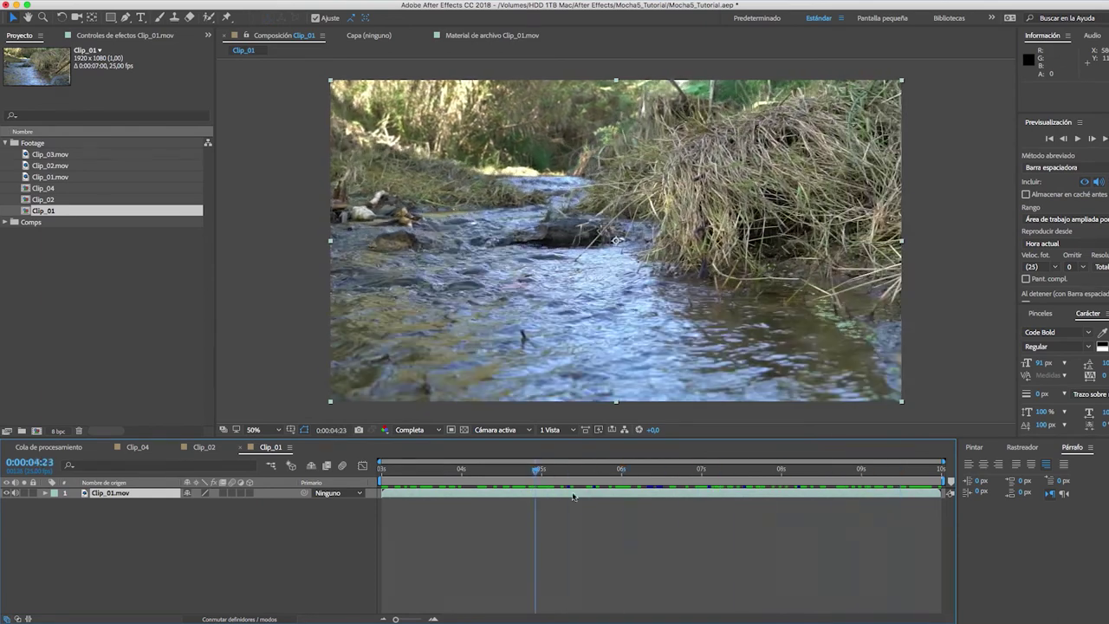
# Apply mocha Pro to the creek layer, launch the plugin, and scrub to a later frame
pyautogui.click(279, 3)
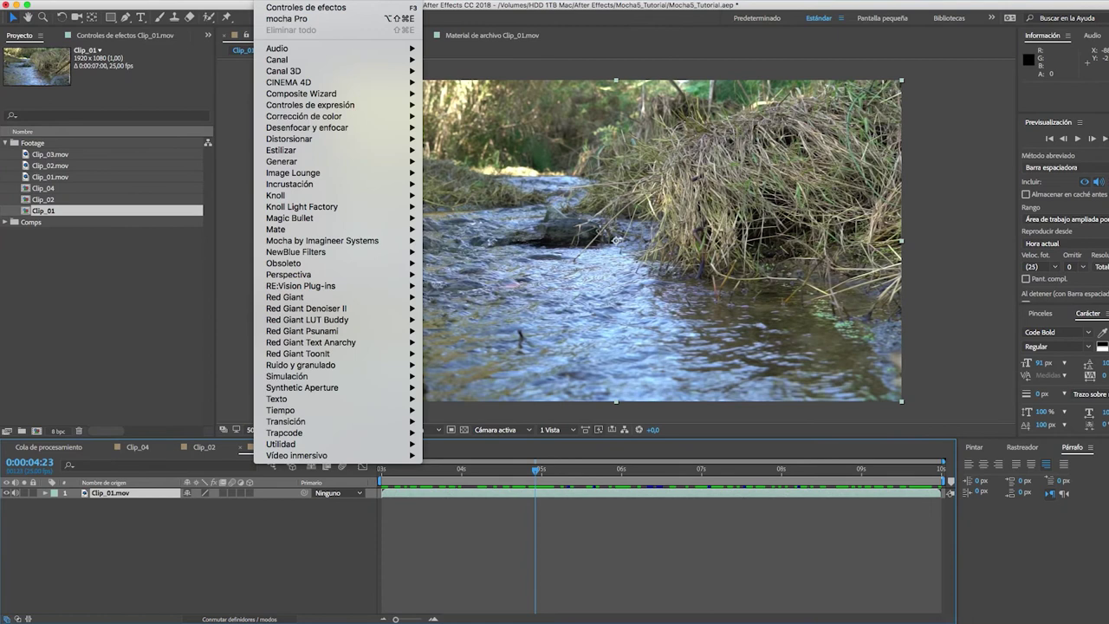
pyautogui.click(279, 19)
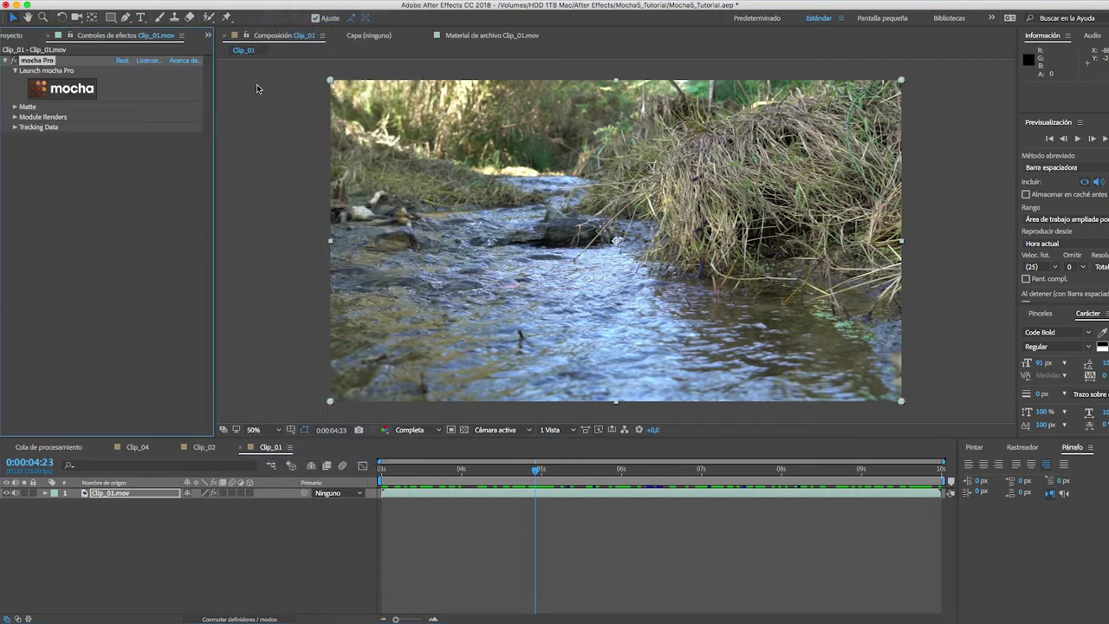
pyautogui.click(61, 89)
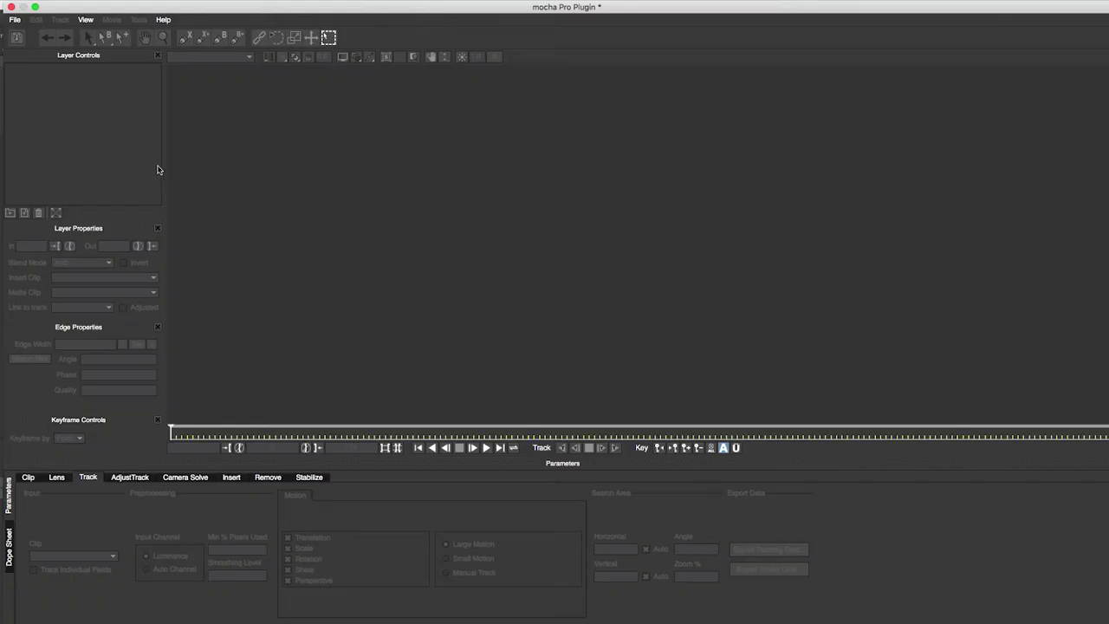
pyautogui.click(709, 431)
pyautogui.moveTo(709, 431)
pyautogui.mouseDown()
pyautogui.moveTo(610, 404)
pyautogui.moveTo(575, 410)
pyautogui.mouseUp()
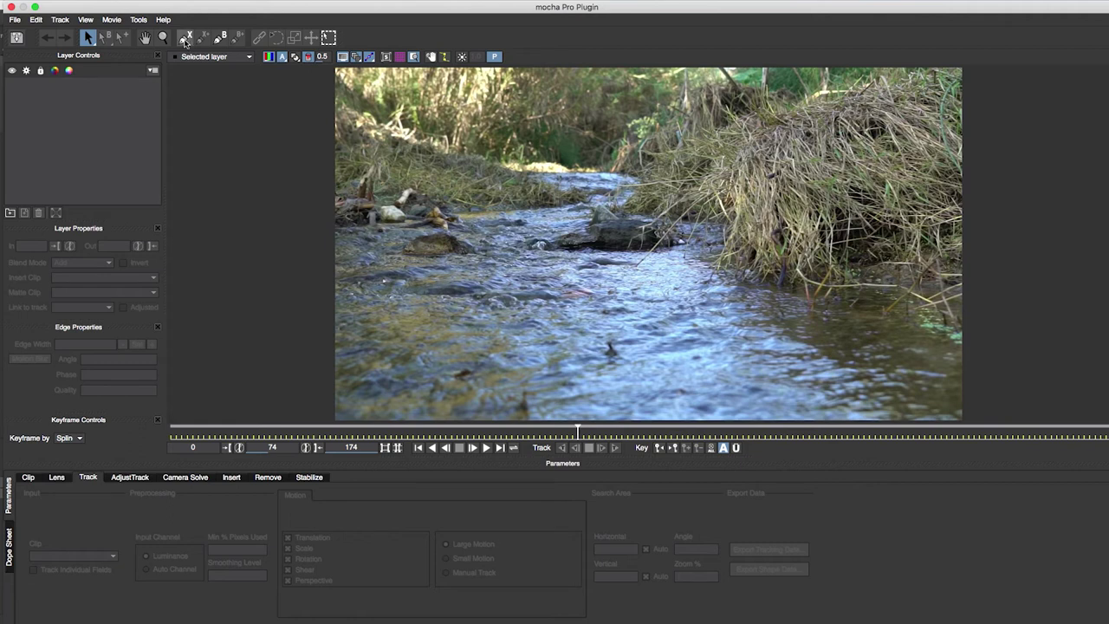
# Draw a closed spline around the grass clump on the right
pyautogui.click(184, 39)
pyautogui.click(962, 87)
pyautogui.click(830, 104)
pyautogui.click(765, 130)
pyautogui.click(759, 230)
pyautogui.click(997, 236)
pyautogui.click(1003, 221)
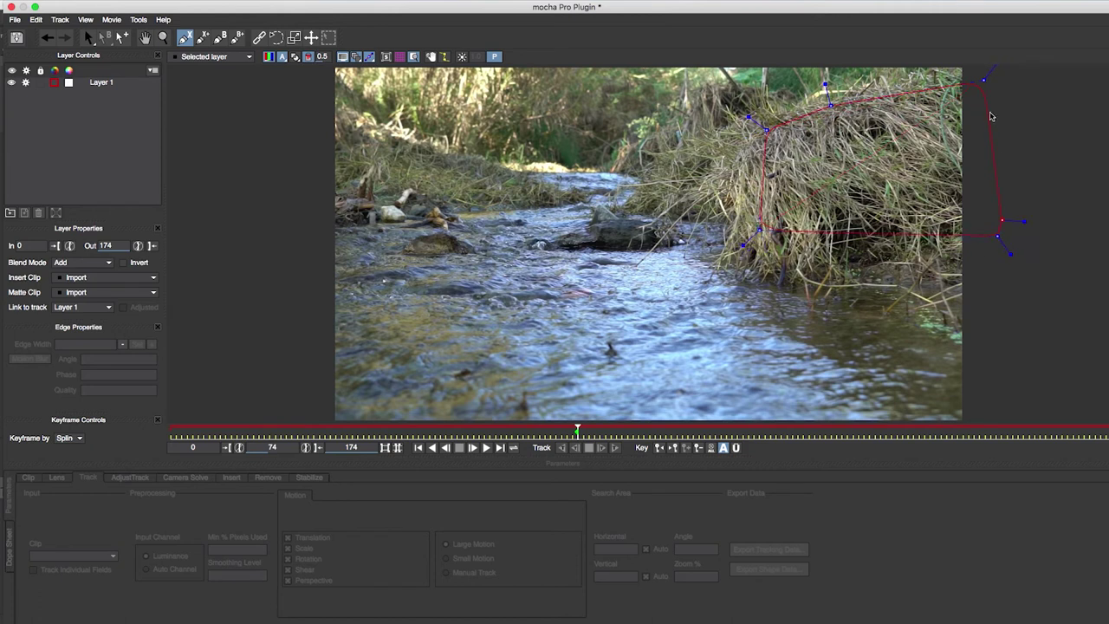
pyautogui.rightClick(991, 115)
pyautogui.moveTo(984, 78); pyautogui.dragTo(990, 77)
# Draw a second closed spline outlining the left bank
pyautogui.click(186, 37)
pyautogui.click(308, 123)
pyautogui.click(371, 128)
pyautogui.click(510, 178)
pyautogui.click(511, 200)
pyautogui.click(301, 197)
pyautogui.rightClick(343, 198)
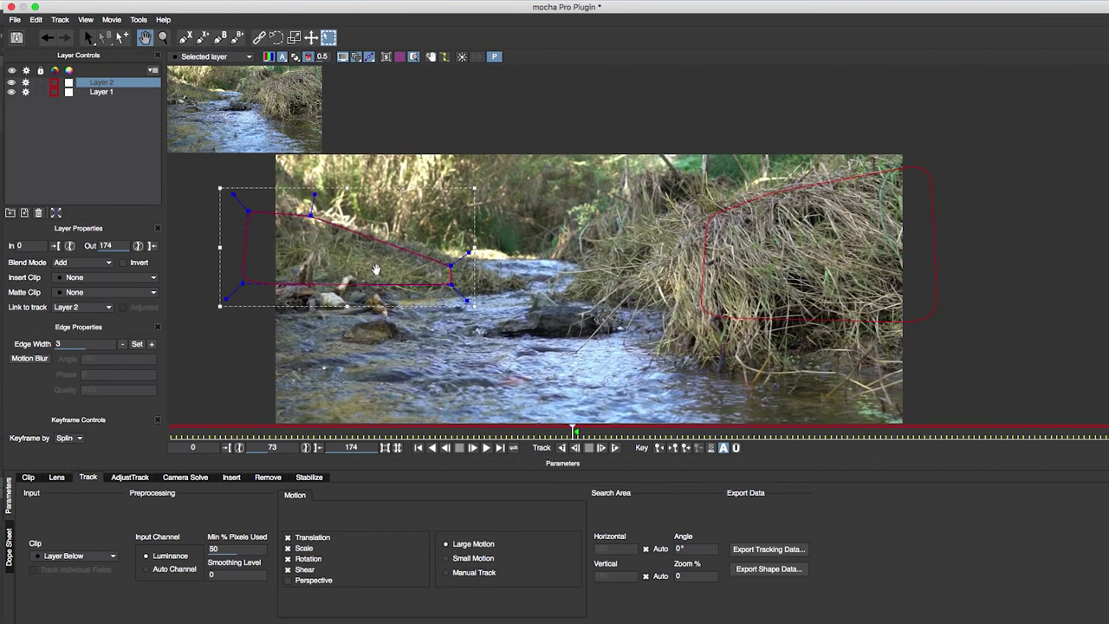
# Draw and refine a third curved spline around the distant foliage
pyautogui.moveTo(366, 119); pyautogui.dragTo(373, 128)
pyautogui.moveTo(390, 195); pyautogui.dragTo(399, 188)
pyautogui.moveTo(479, 232); pyautogui.dragTo(554, 239)
pyautogui.moveTo(559, 135); pyautogui.dragTo(576, 120)
pyautogui.rightClick(370, 146)
pyautogui.moveTo(373, 128); pyautogui.dragTo(399, 127)
pyautogui.moveTo(398, 188); pyautogui.dragTo(406, 204)
pyautogui.moveTo(539, 223); pyautogui.dragTo(559, 208)
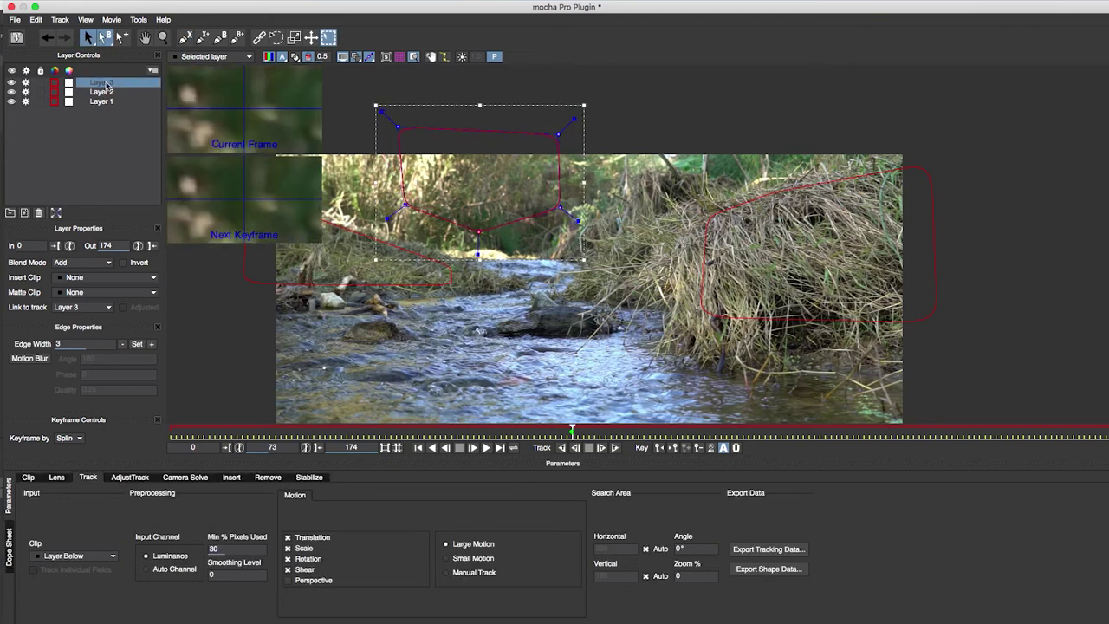
# Reorder the layers, enable Perspective motion for Layers 1–3, and track backwards
pyautogui.moveTo(109, 82)
pyautogui.mouseDown()
pyautogui.moveTo(108, 106)
pyautogui.moveTo(110, 83)
pyautogui.mouseUp()
pyautogui.click(106, 82)
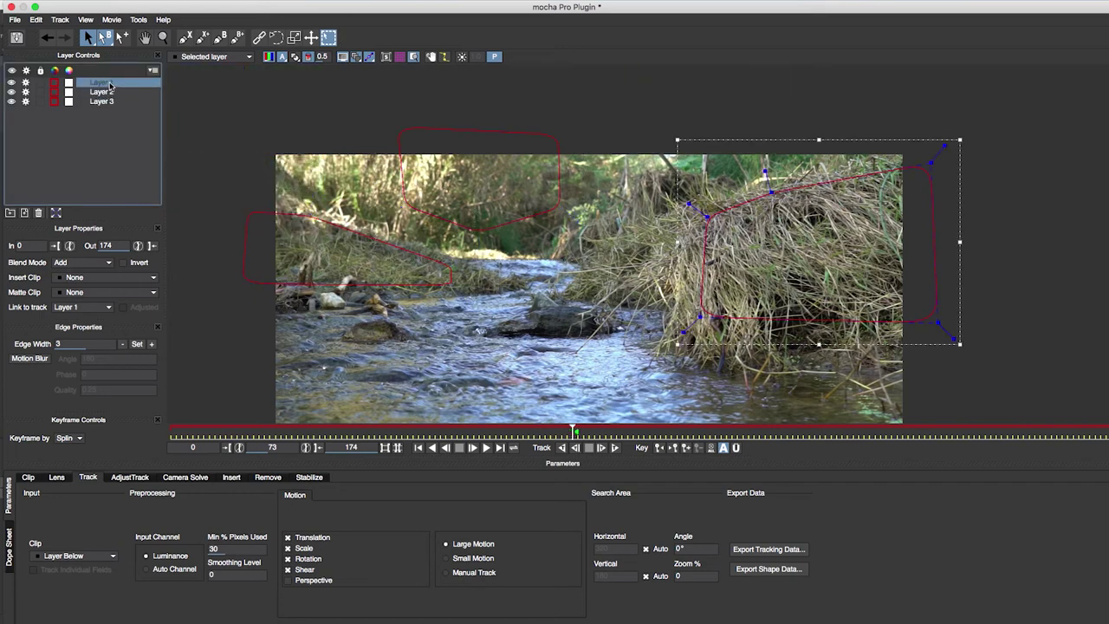
pyautogui.click(109, 93)
pyautogui.click(105, 102)
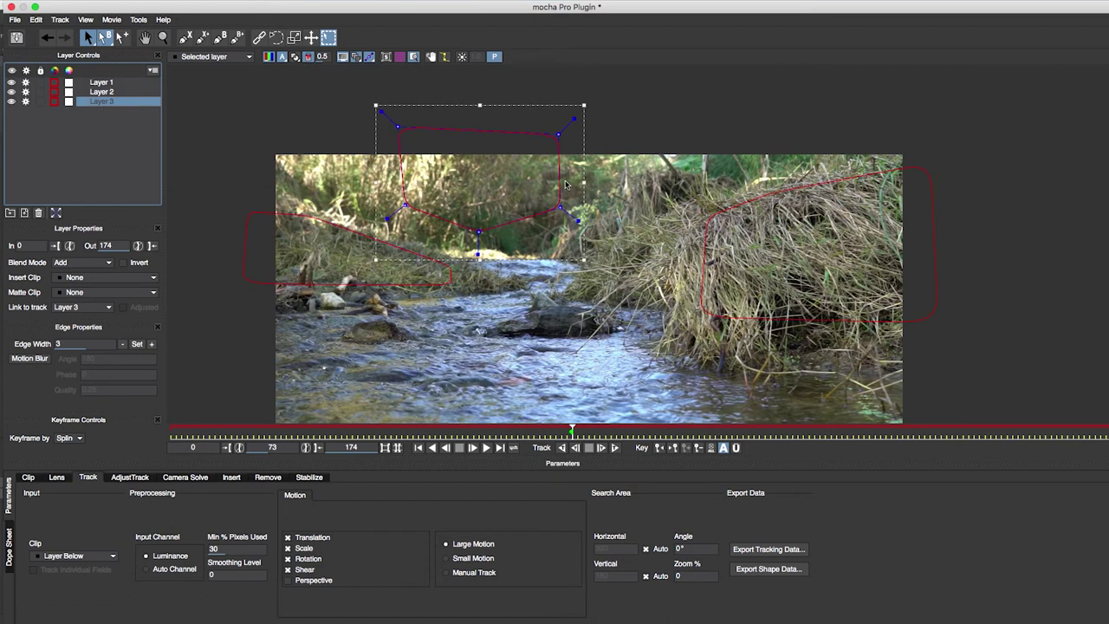
pyautogui.scroll(-2, 565, 184)
pyautogui.click(287, 580)
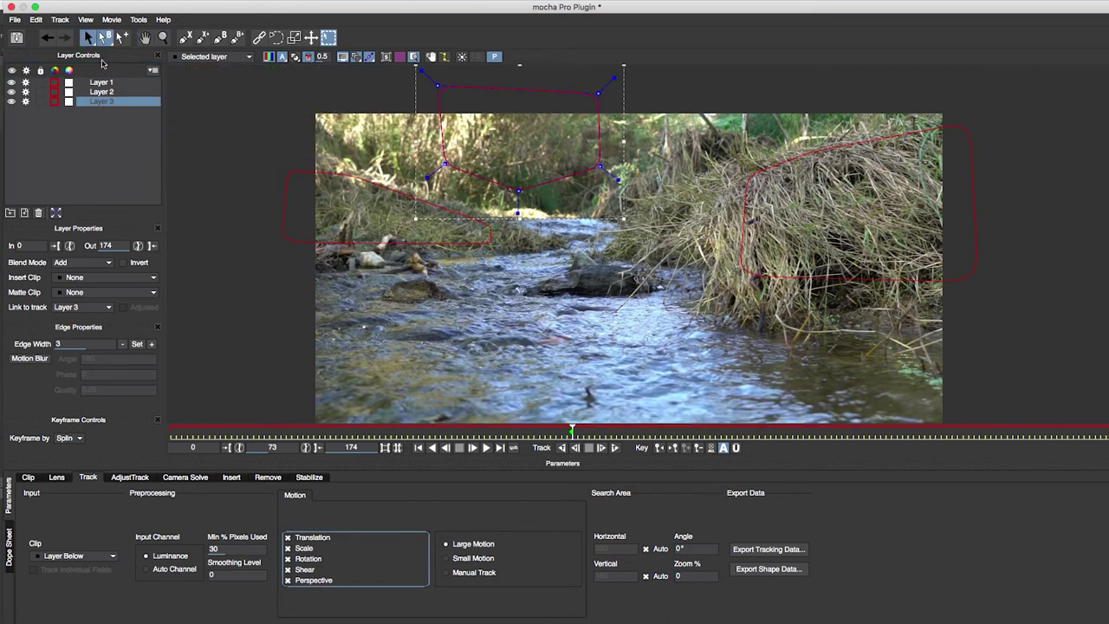
pyautogui.click(102, 92)
pyautogui.click(288, 580)
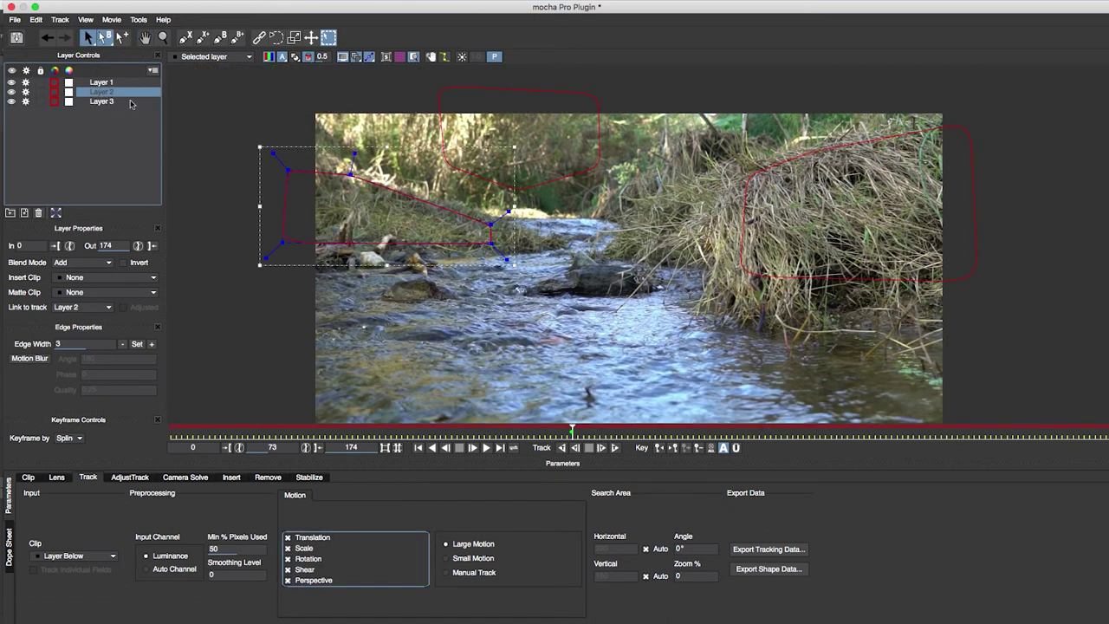
pyautogui.click(101, 82)
pyautogui.click(288, 580)
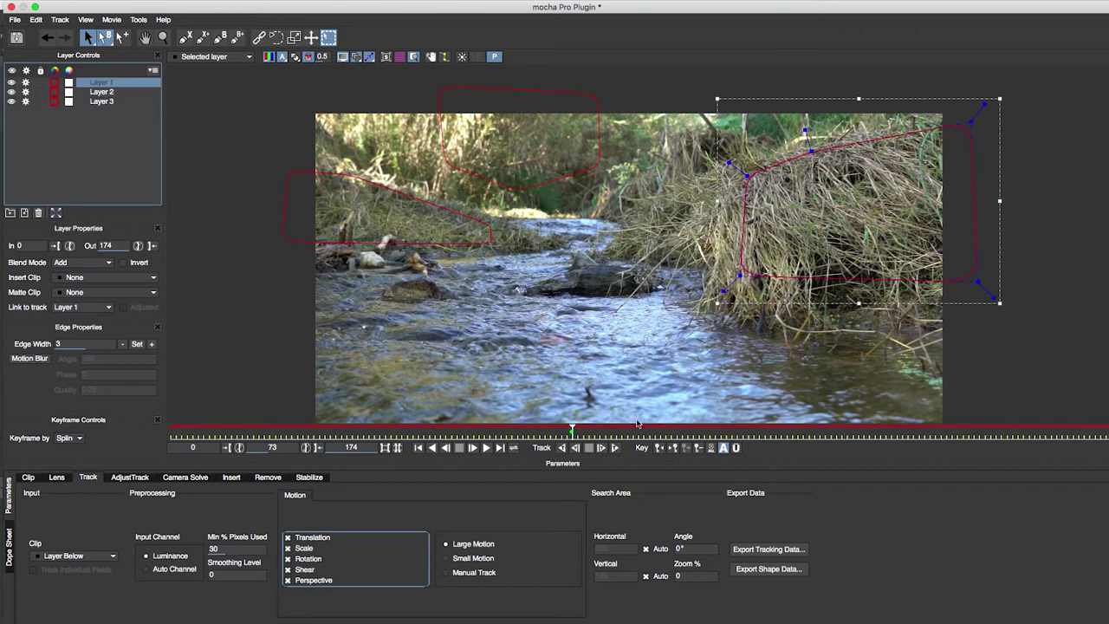
pyautogui.click(561, 448)
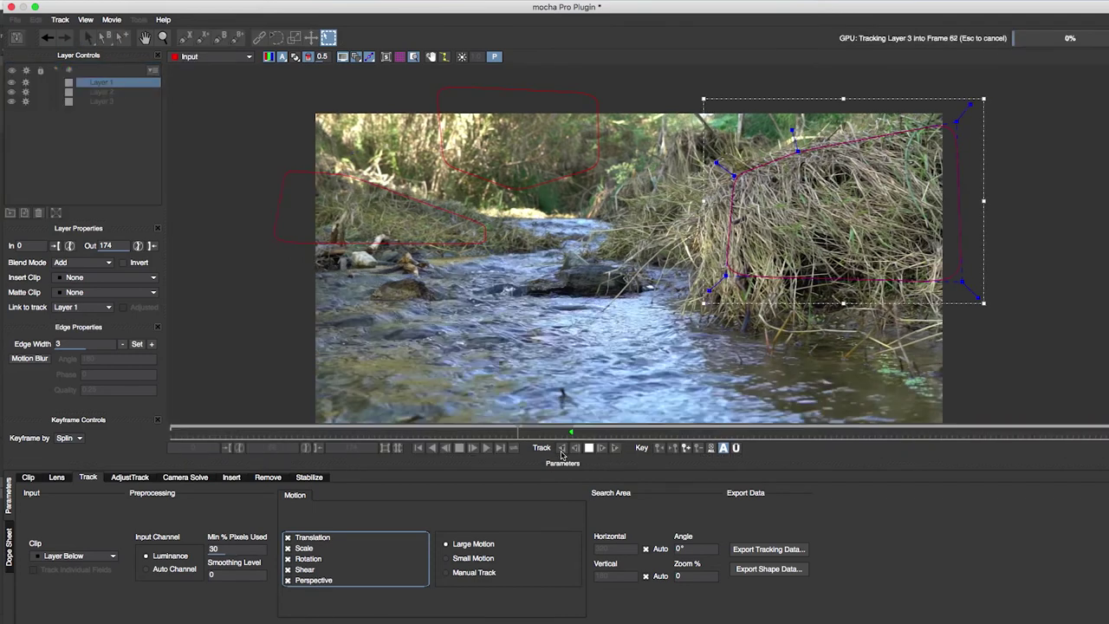
# Track the three layers forward, check the shapes, and select Layers 1–3
pyautogui.click(614, 448)
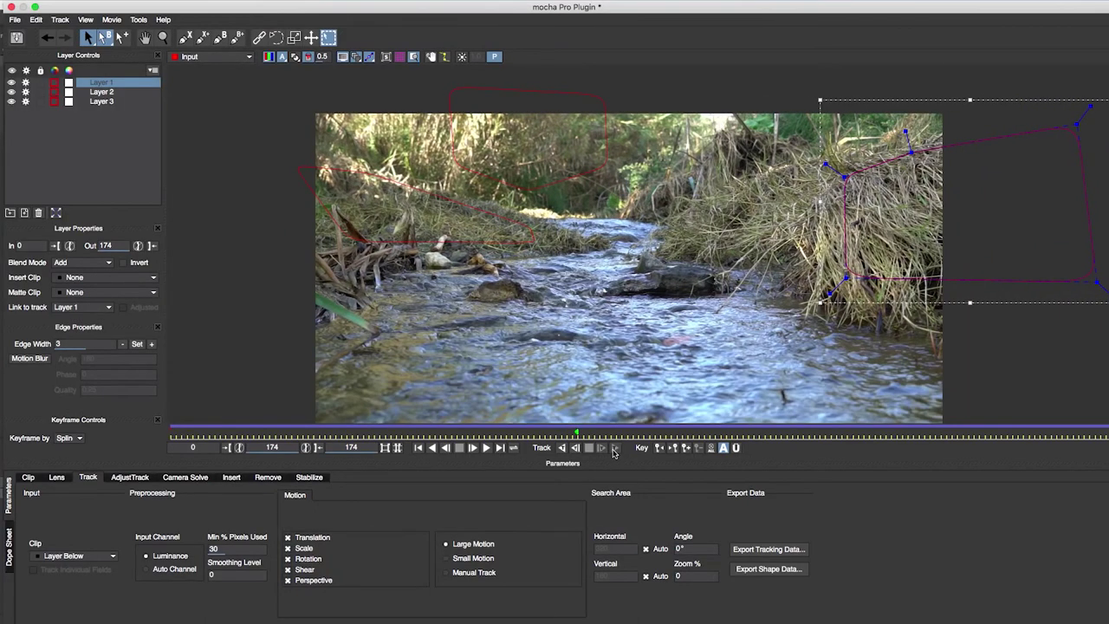
pyautogui.moveTo(604, 427)
pyautogui.mouseDown()
pyautogui.moveTo(1019, 433)
pyautogui.moveTo(574, 417)
pyautogui.mouseUp()
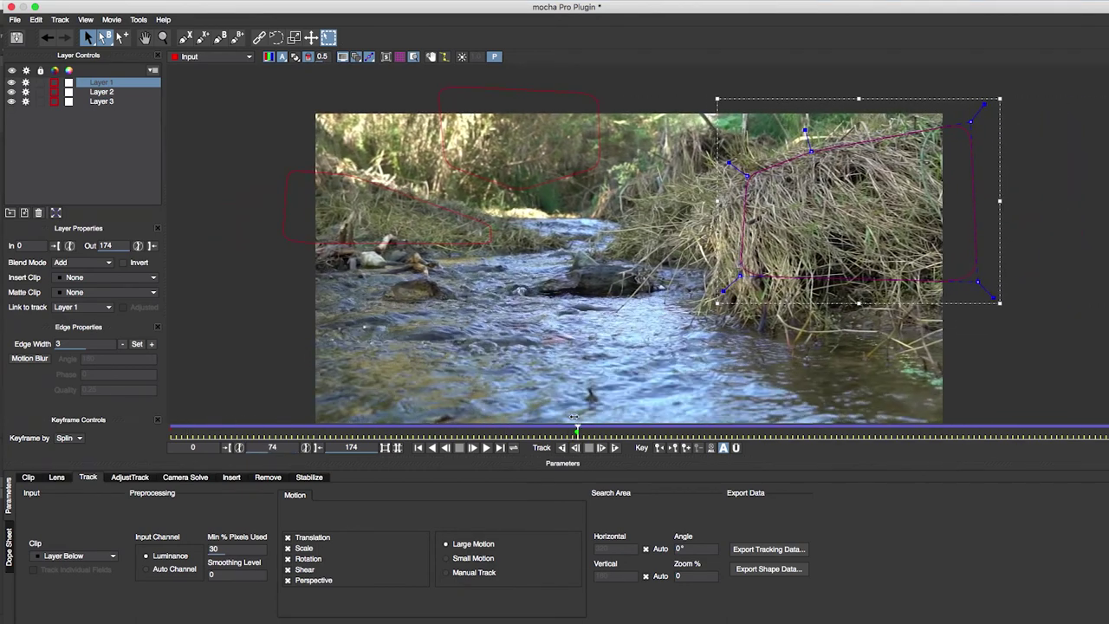
pyautogui.moveTo(95, 143); pyautogui.dragTo(101, 90)
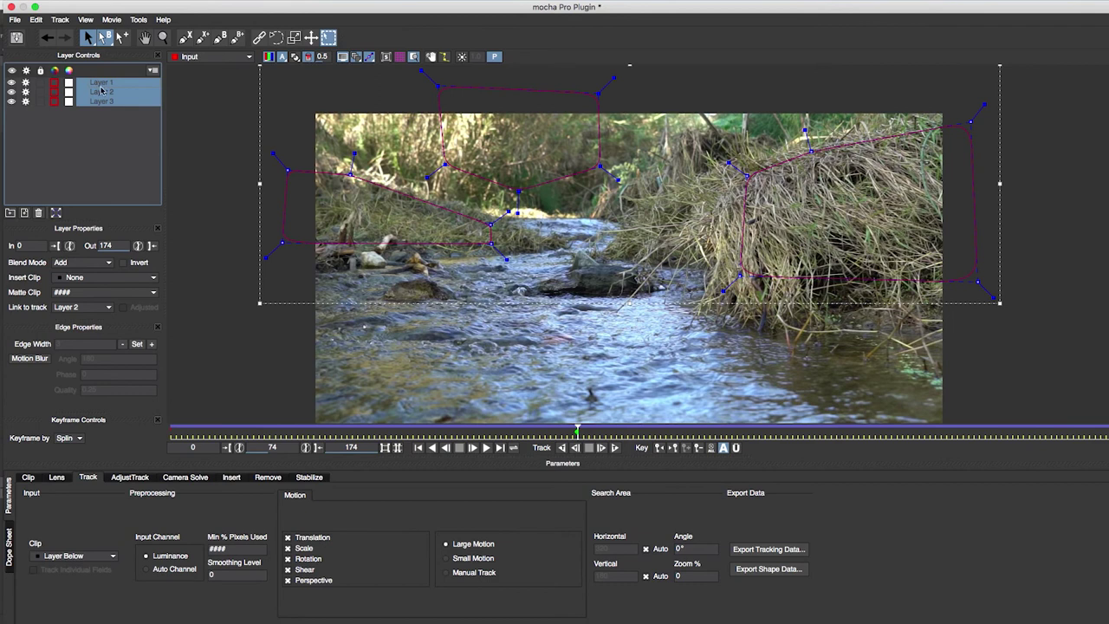
pyautogui.click(97, 100)
pyautogui.rightClick(104, 103)
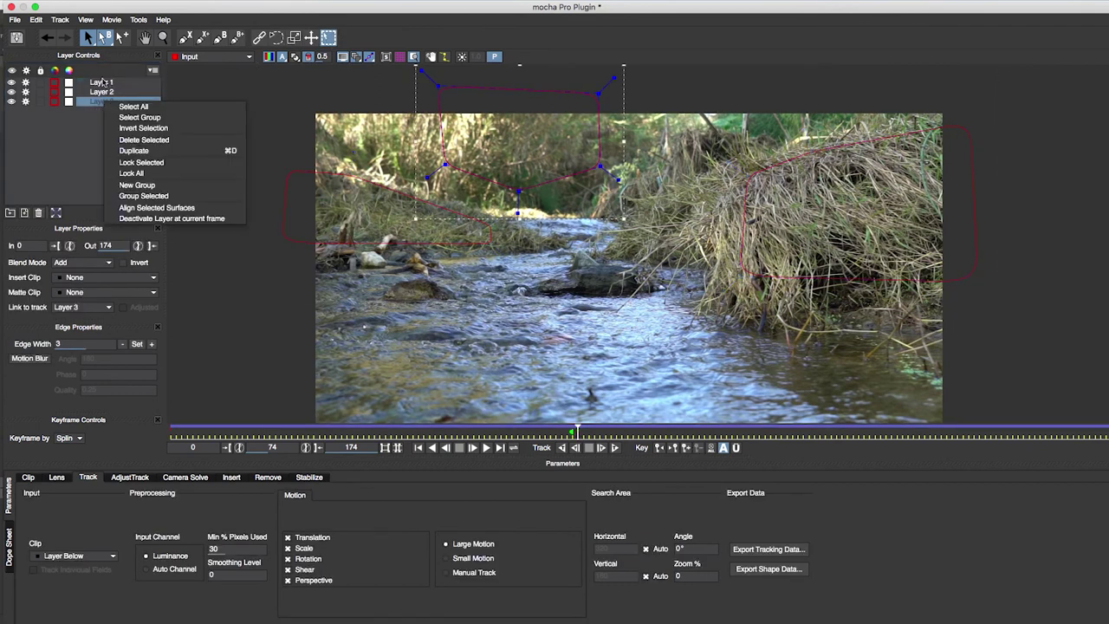
pyautogui.click(103, 81)
pyautogui.keyDown('shift'); pyautogui.click(102, 102); pyautogui.keyUp('shift')
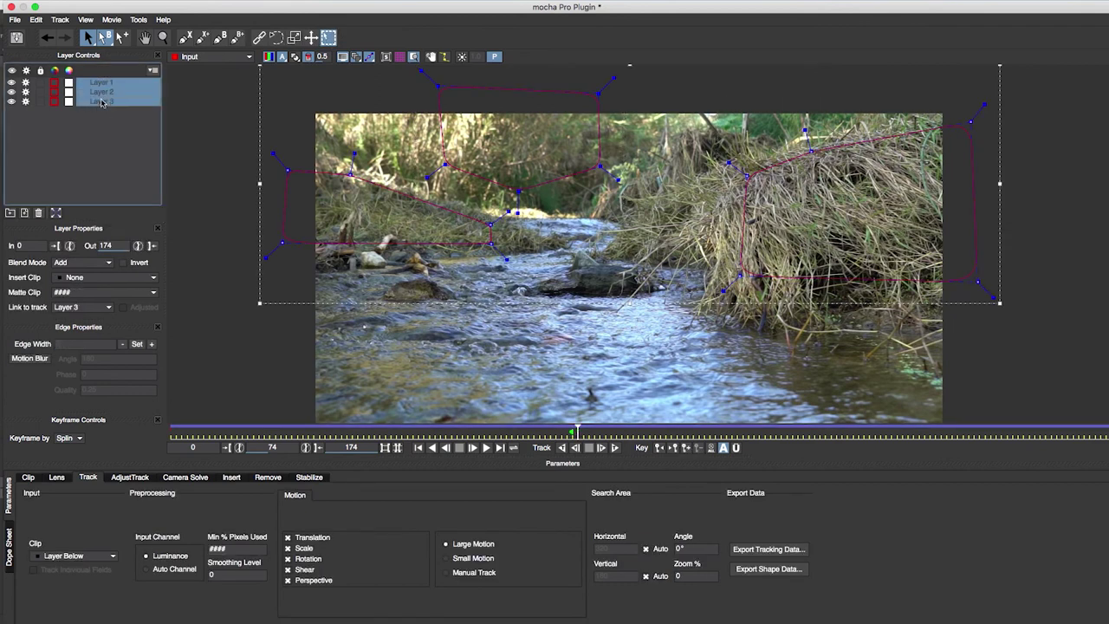
# Run the camera motion solve with the camera type left on Auto
pyautogui.click(185, 477)
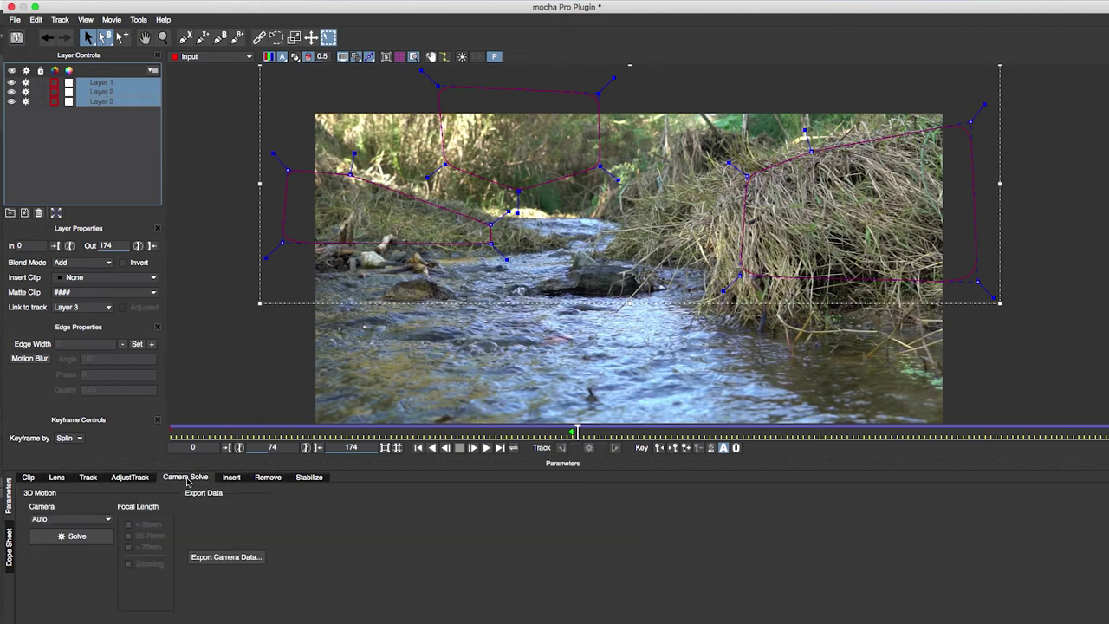
pyautogui.click(62, 537)
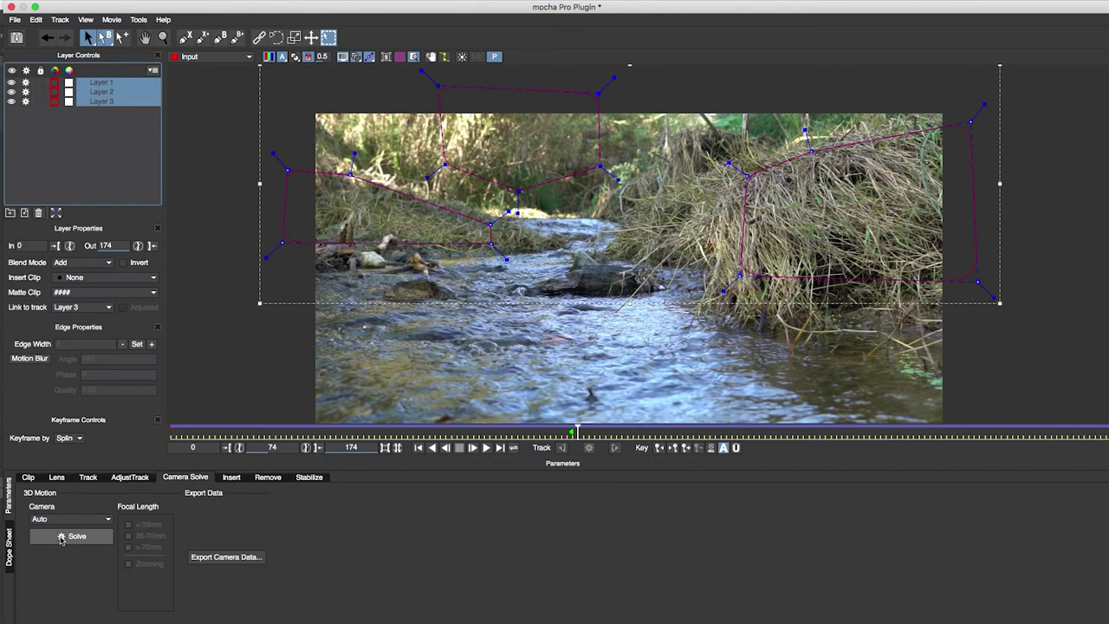
pyautogui.click(78, 519)
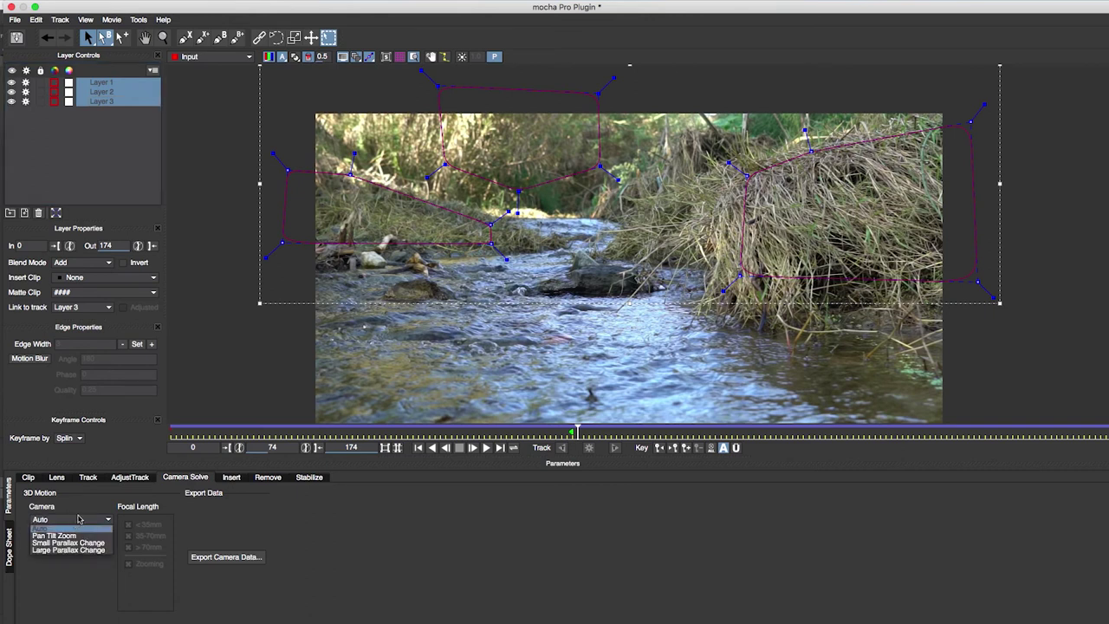
pyautogui.click(63, 570)
pyautogui.click(85, 537)
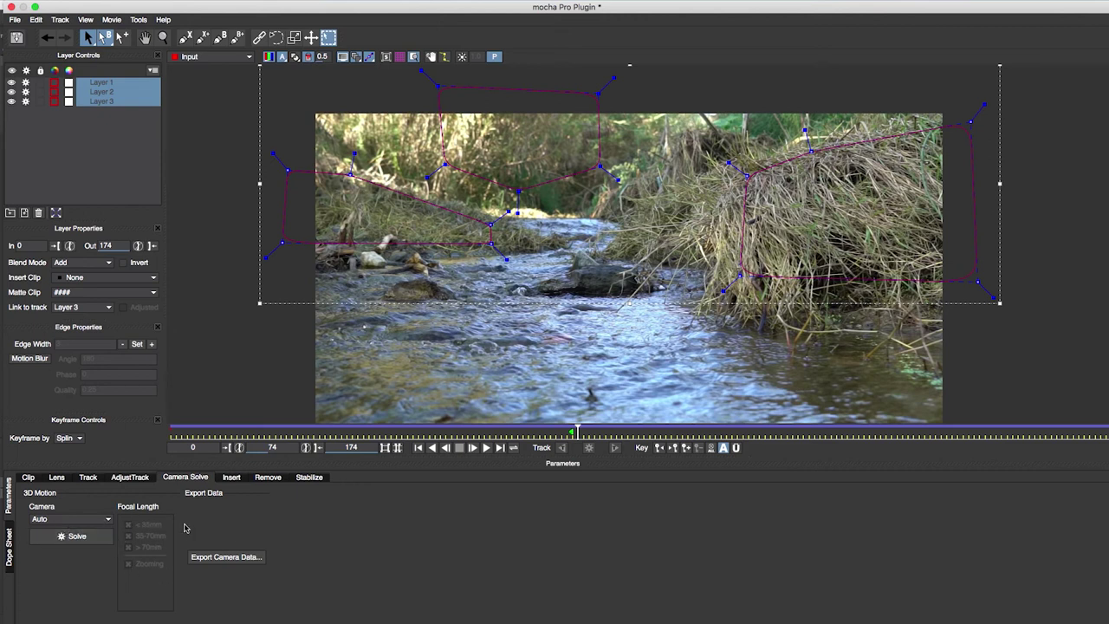
pyautogui.click(75, 521)
pyautogui.click(68, 575)
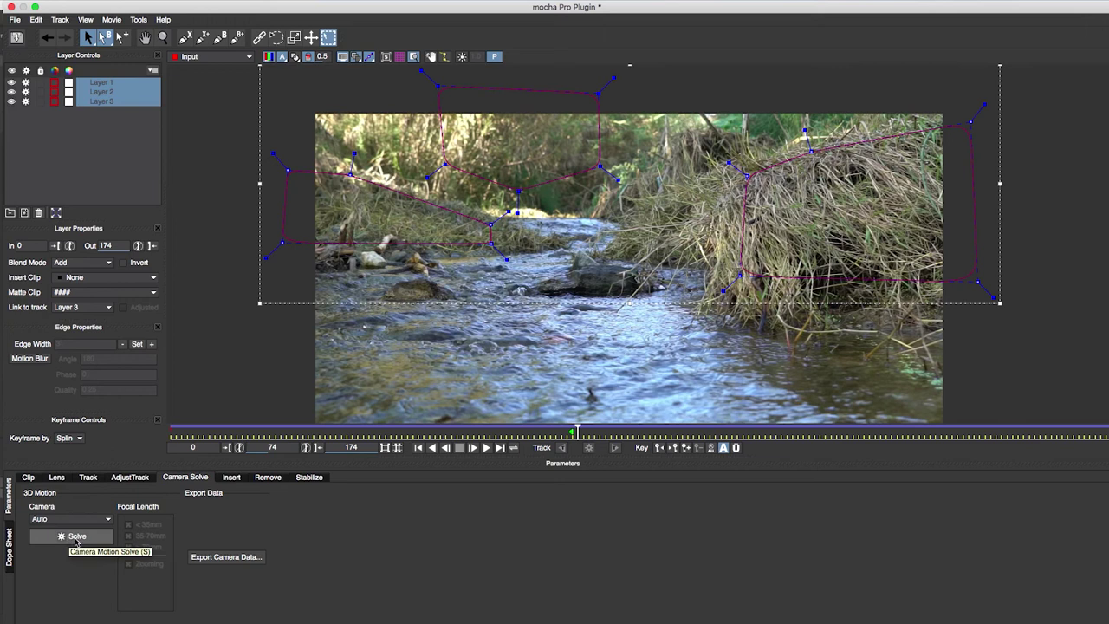
pyautogui.click(76, 537)
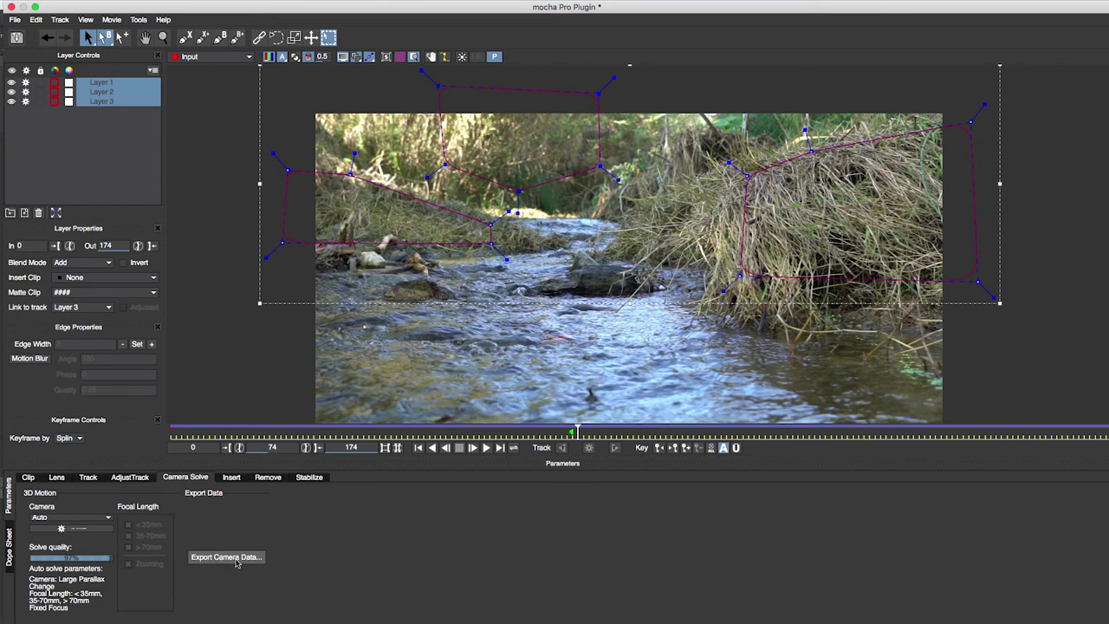
# Copy the camera as After Effects 3D Motion Data, then close mocha and save
pyautogui.click(236, 559)
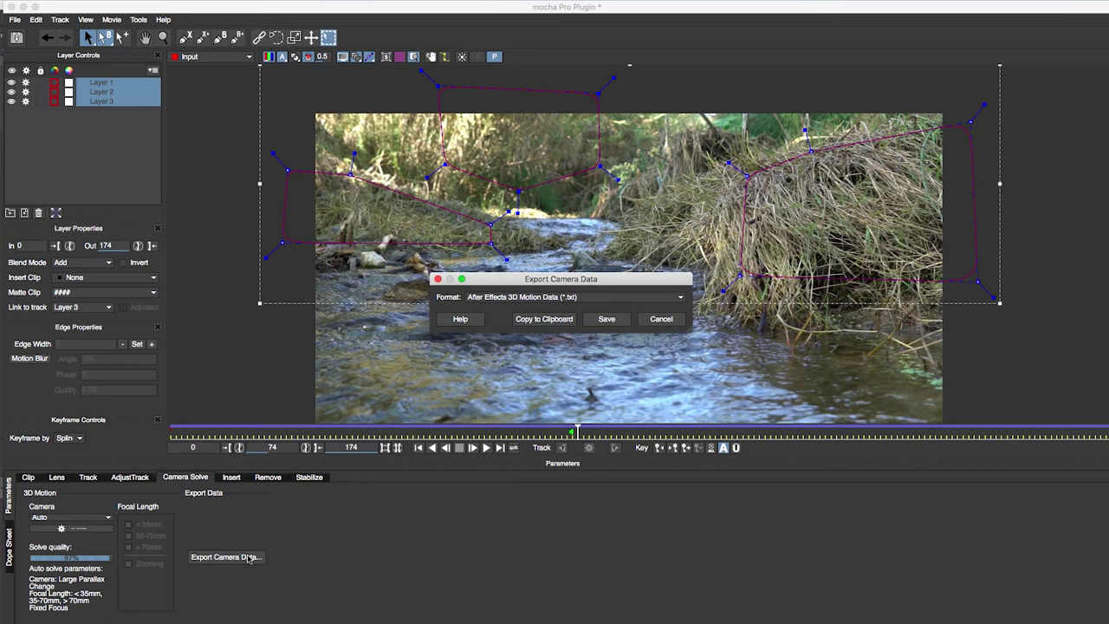
pyautogui.click(544, 319)
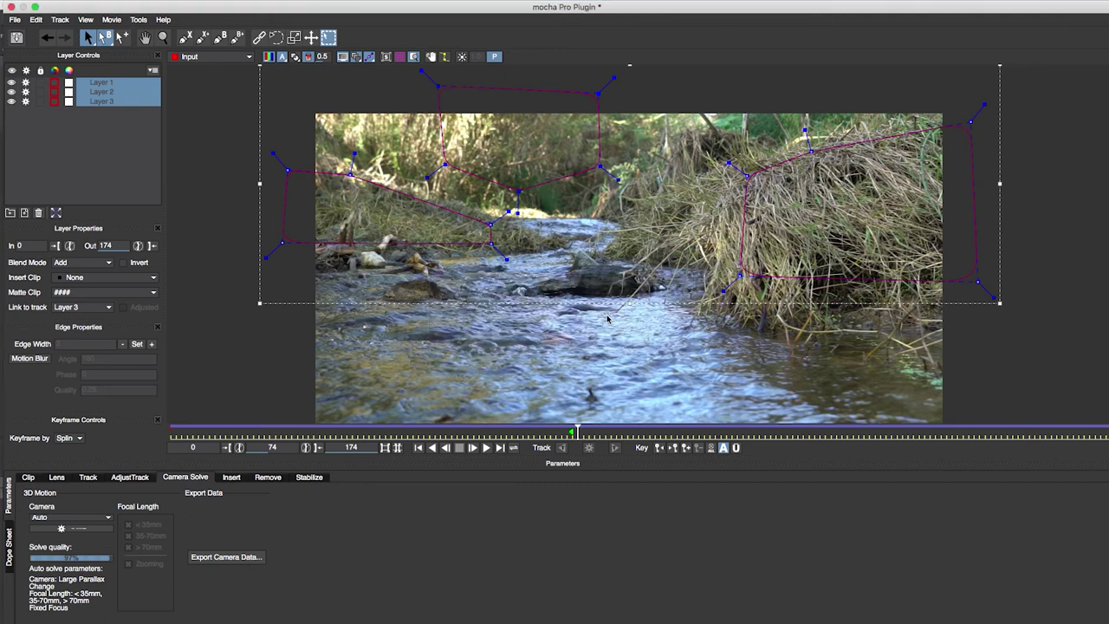
pyautogui.click(12, 8)
pyautogui.click(728, 78)
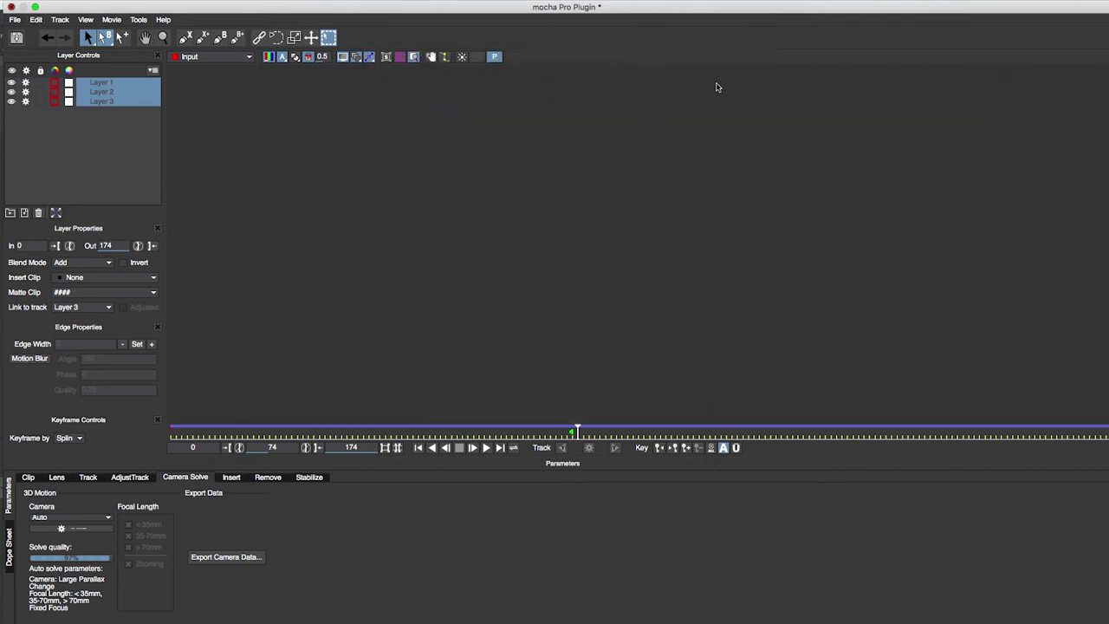
pyautogui.press('Home')
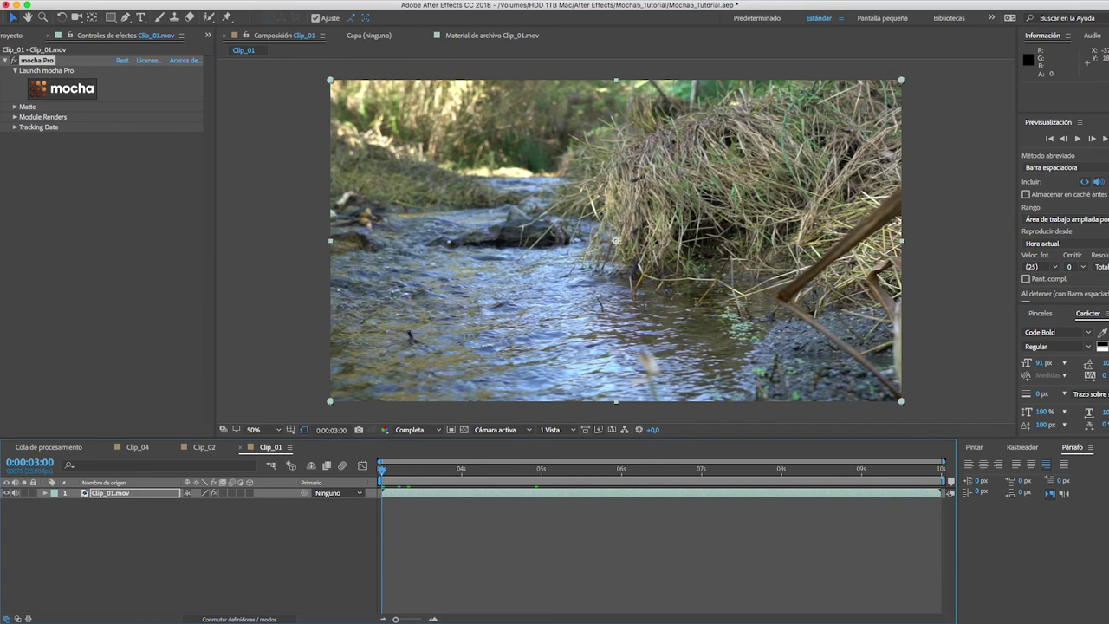
# Paste the mocha camera into Clip_01 and scrub to 0:00:08:10 to check the nulls
pyautogui.click(143, 2)
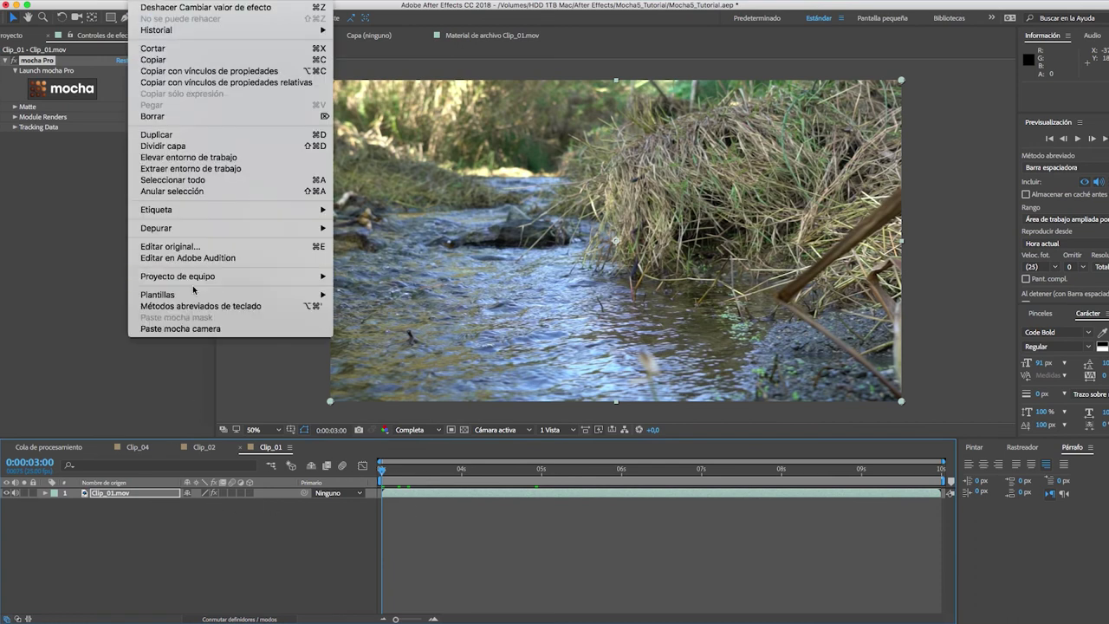
pyautogui.click(186, 329)
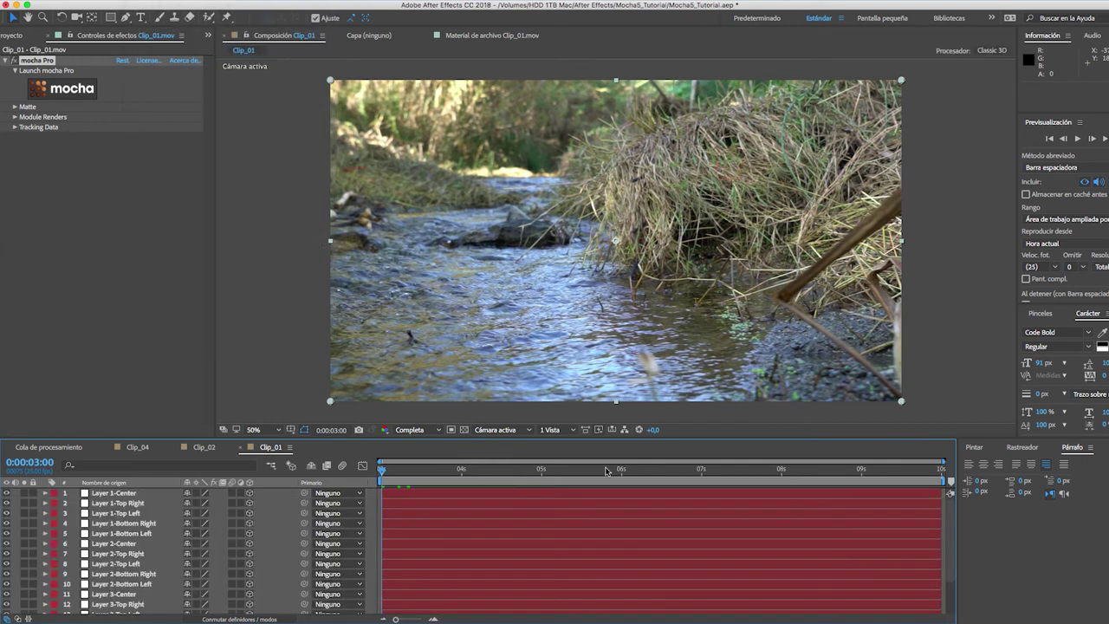
pyautogui.moveTo(517, 469); pyautogui.dragTo(647, 468)
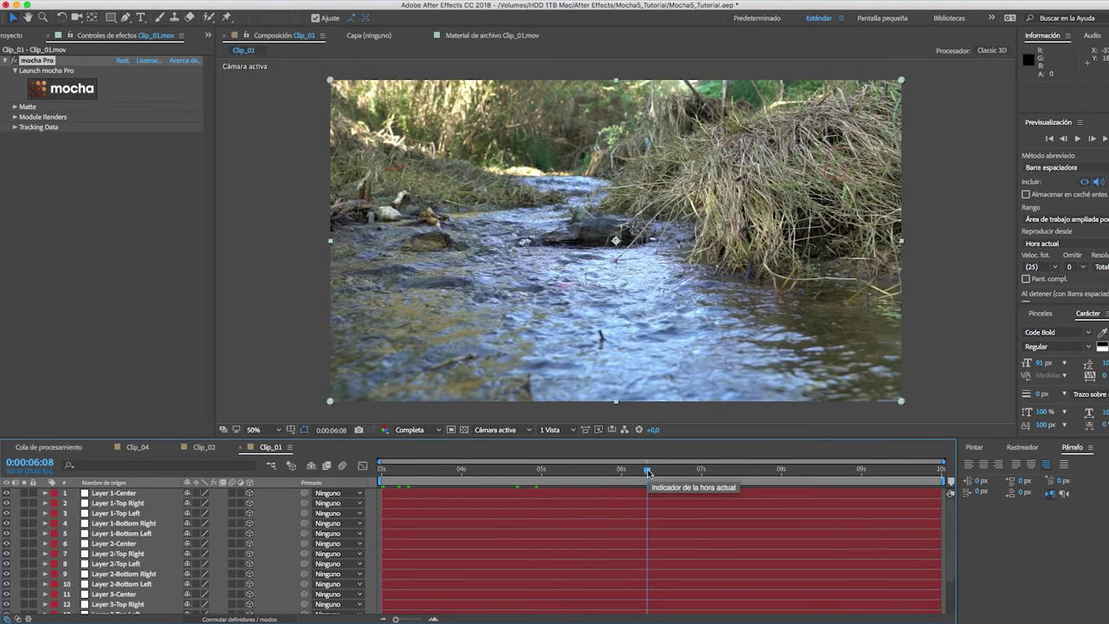
pyautogui.click(718, 471)
pyautogui.click(813, 471)
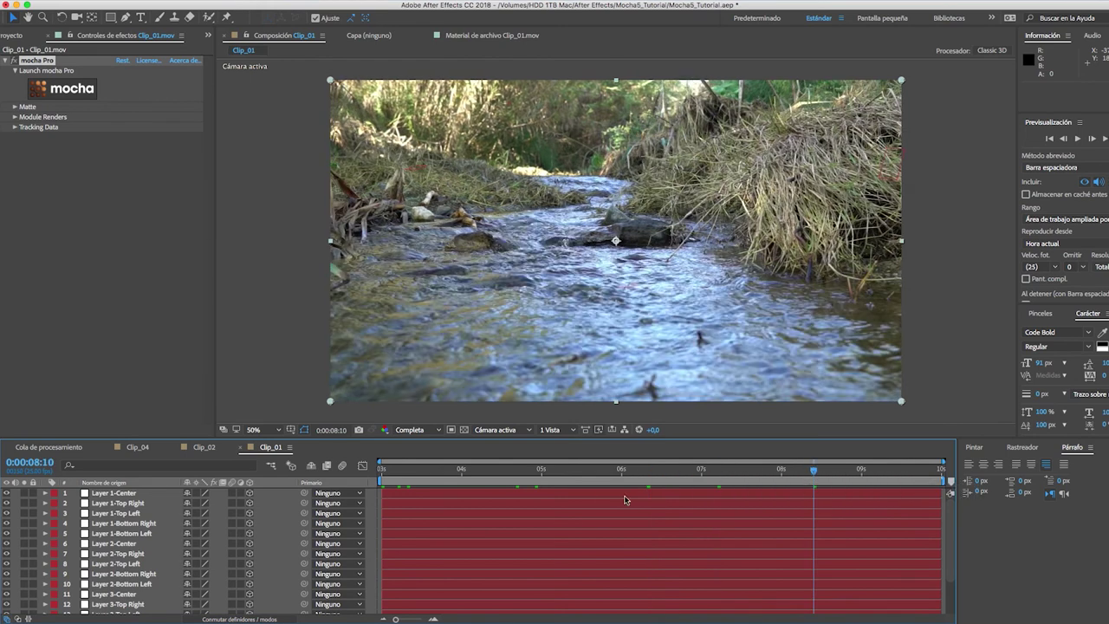
# Select all layers and scrub back to review every tracked null, then deselect
pyautogui.scroll(-3, 115, 511)
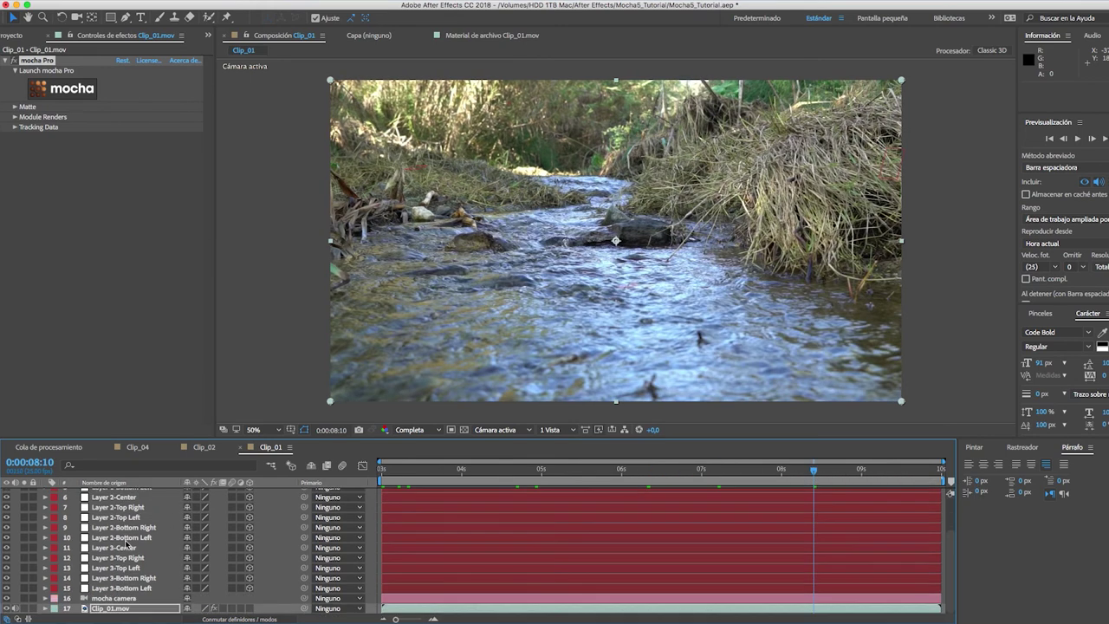
pyautogui.click(139, 588)
pyautogui.scroll(3, 108, 579)
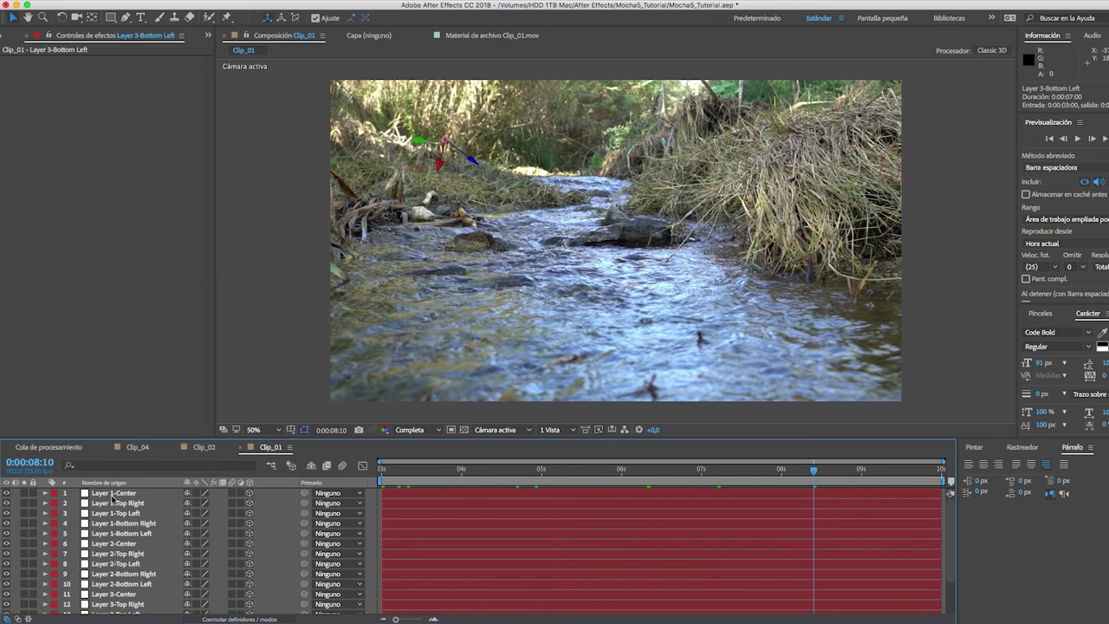
pyautogui.hotkey('ctrl', 'a')
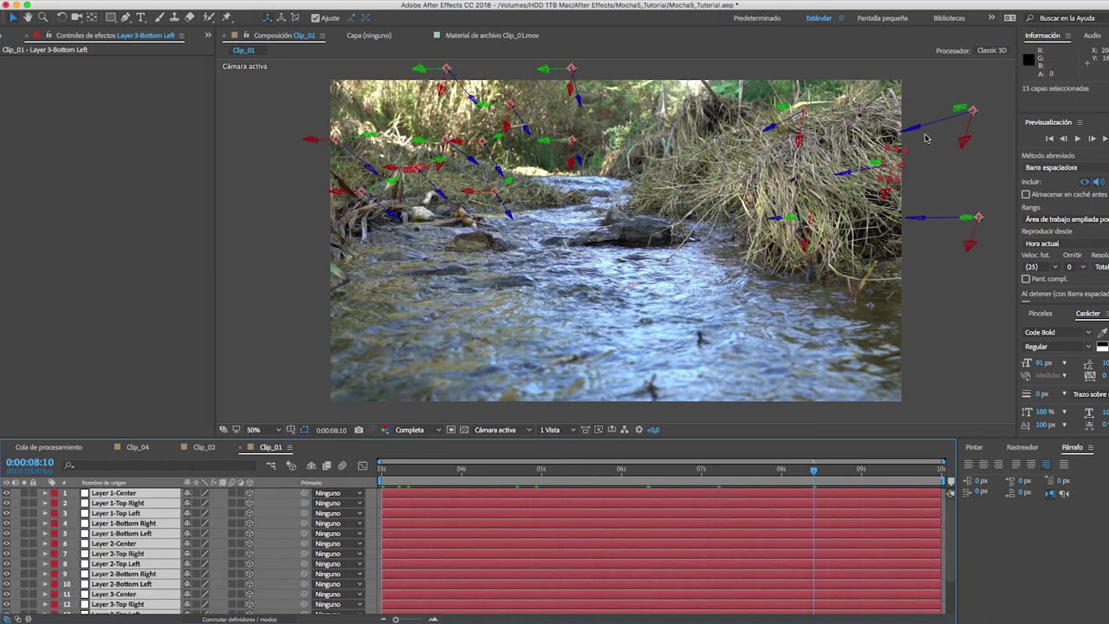
pyautogui.moveTo(655, 473)
pyautogui.mouseDown()
pyautogui.moveTo(584, 476)
pyautogui.moveTo(730, 472)
pyautogui.mouseUp()
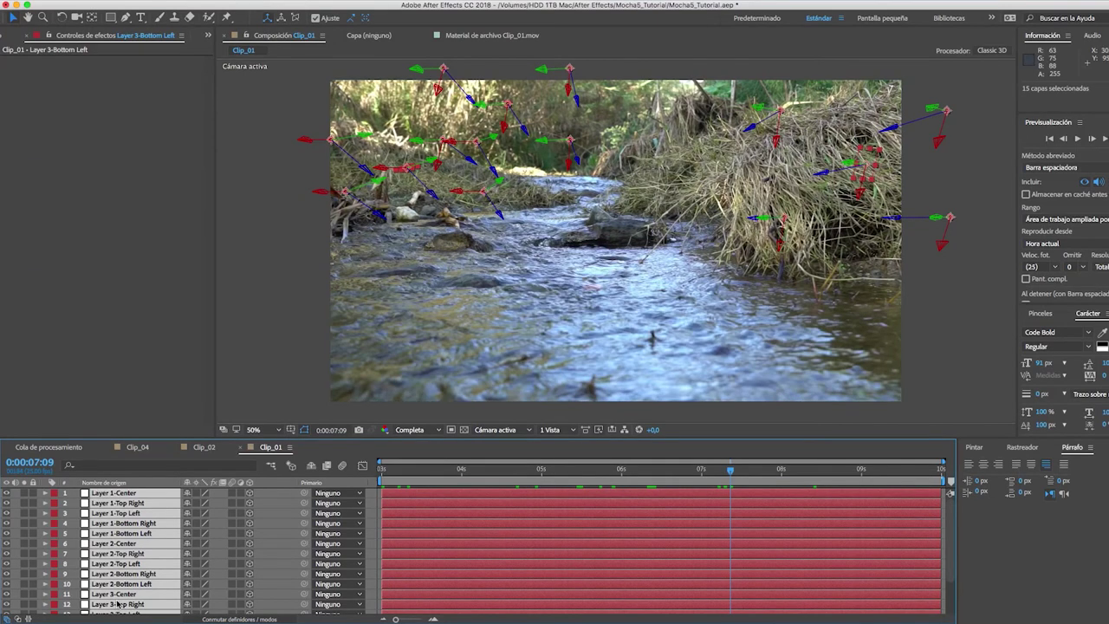
pyautogui.hotkey('ctrl', 'shift', 'a')
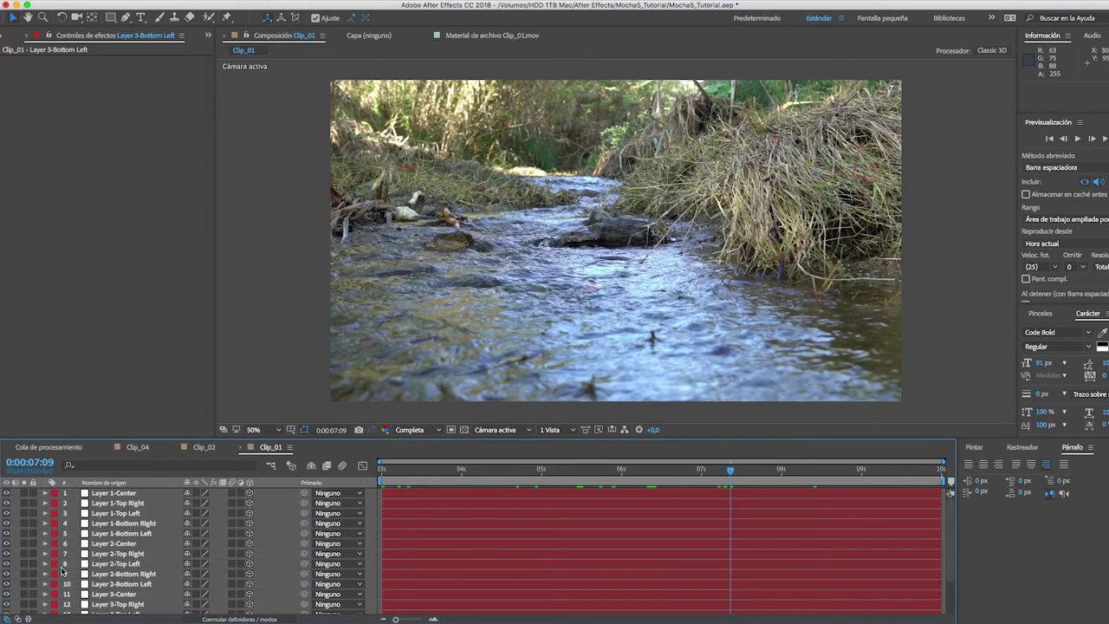
# Mark the Layer 1 and Layer 3 nulls shy and turn on Hide Shy Layers
pyautogui.click(123, 532)
pyautogui.rightClick(130, 494)
pyautogui.press('Escape')
pyautogui.keyDown('shift'); pyautogui.click(156, 535); pyautogui.keyUp('shift')
pyautogui.click(188, 493)
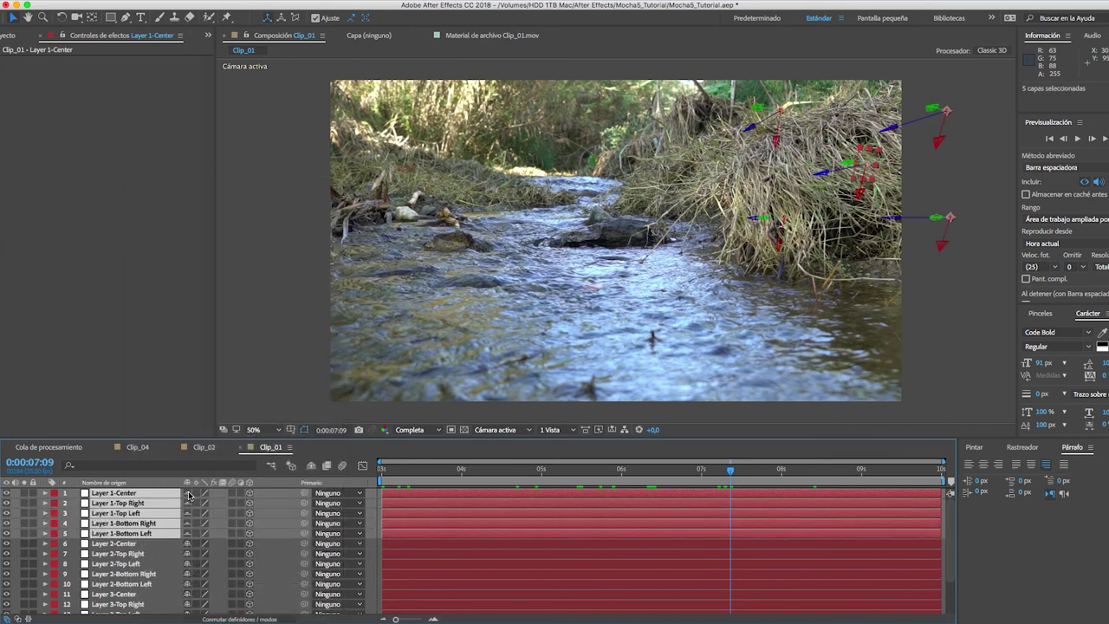
pyautogui.click(311, 467)
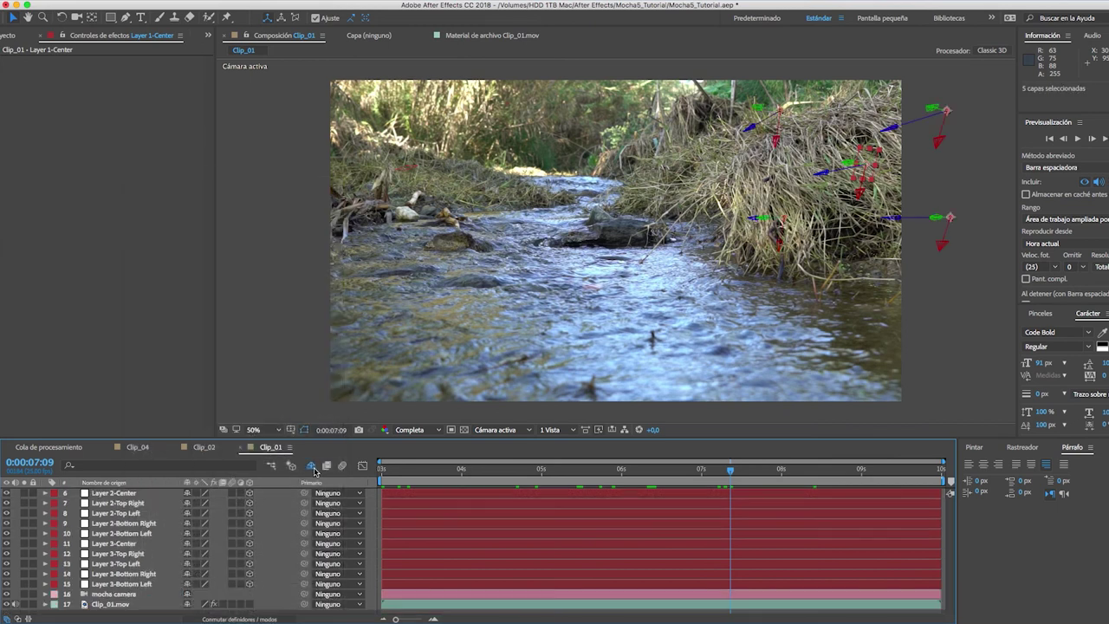
pyautogui.click(127, 542)
pyautogui.keyDown('shift'); pyautogui.click(124, 584); pyautogui.keyUp('shift')
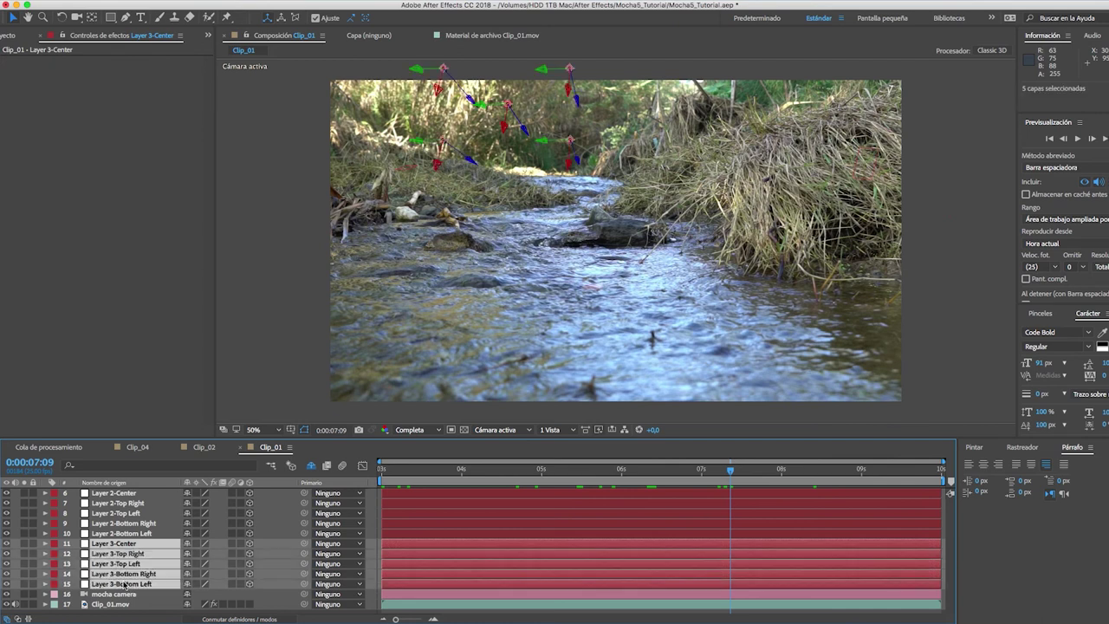
pyautogui.click(188, 543)
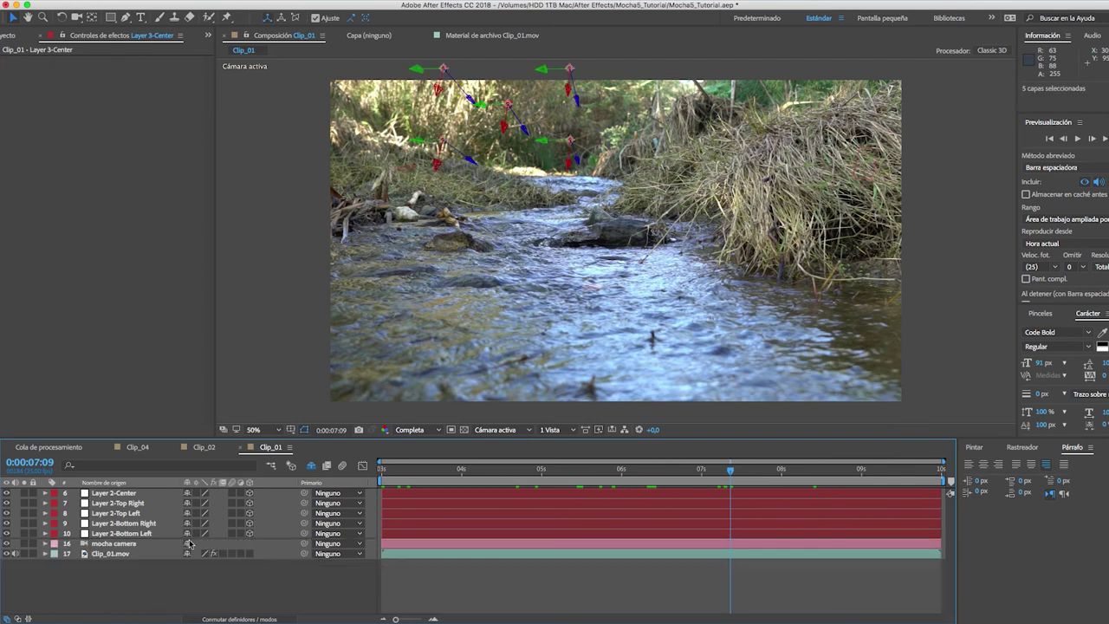
# Make Layer 2's Center, Top Right, Top Left and Bottom Left nulls shy, keeping Bottom Right
pyautogui.click(116, 513)
pyautogui.click(116, 523)
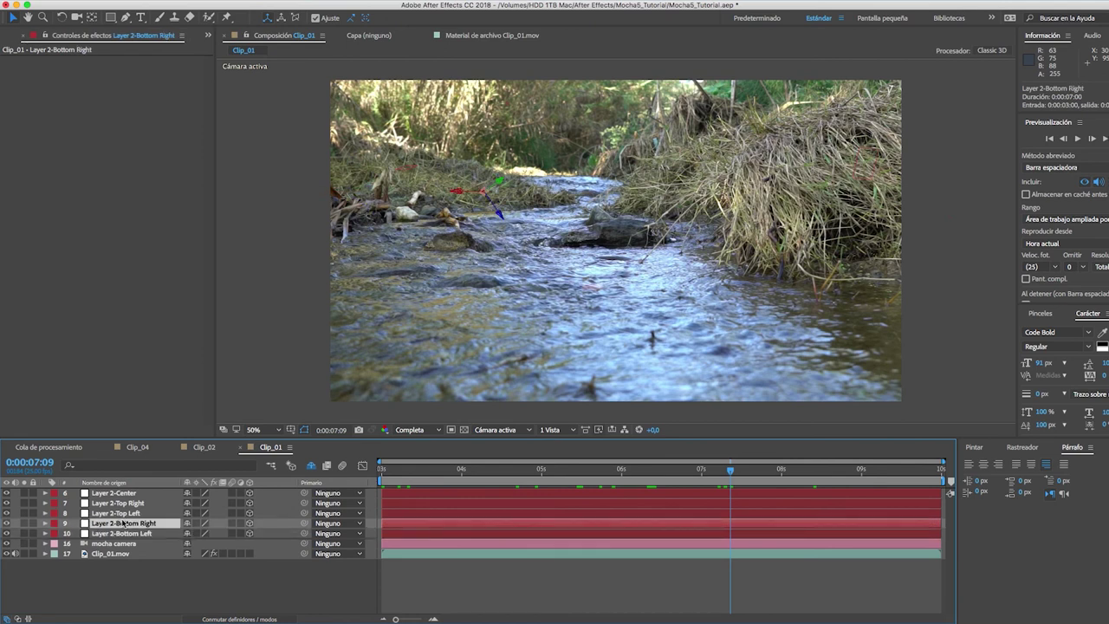
pyautogui.click(187, 513)
pyautogui.click(188, 492)
pyautogui.click(187, 513)
pyautogui.click(187, 492)
pyautogui.click(144, 494)
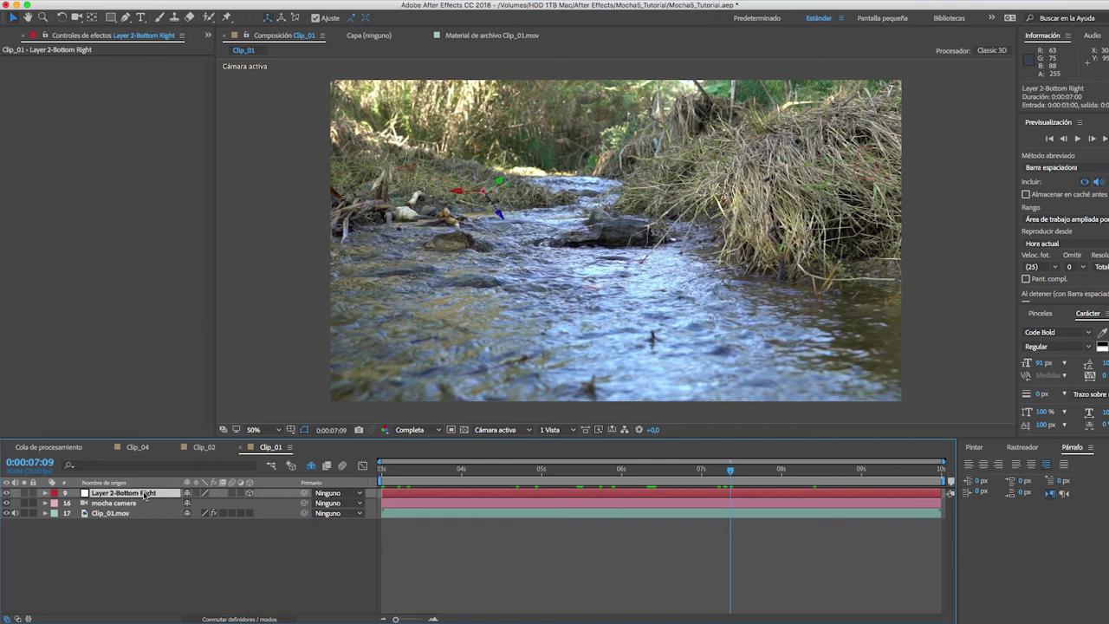
pyautogui.click(561, 591)
# Create a 'CAMERA 3D' text layer with white fill at about 113 px
pyautogui.hotkey('ctrl', 't')
pyautogui.click(564, 204)
pyautogui.write('CAMERA 3D')
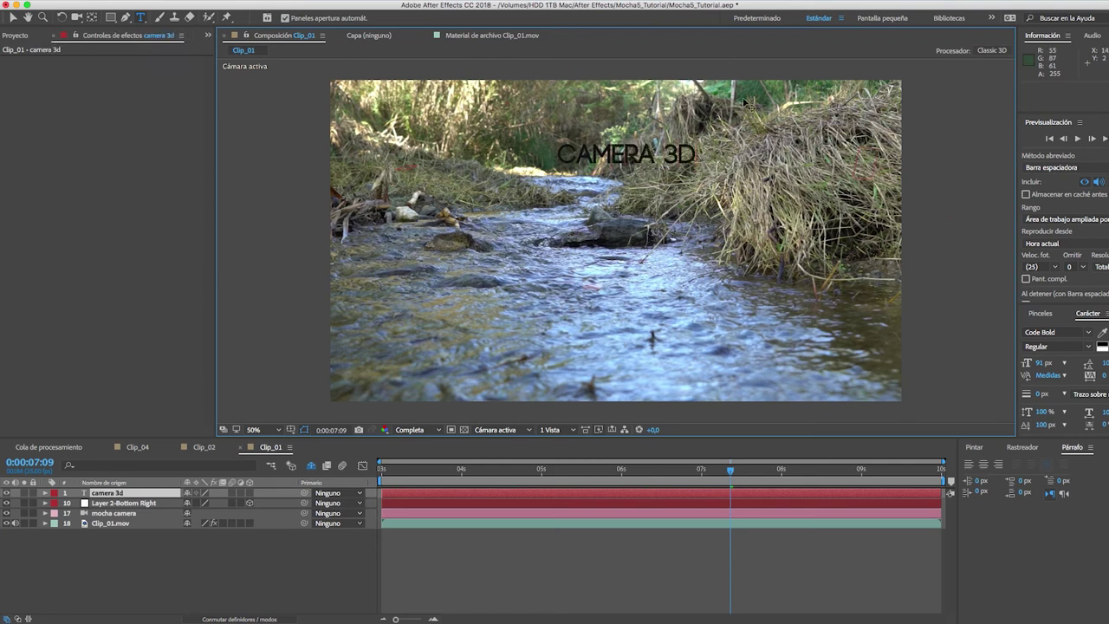
pyautogui.moveTo(697, 155); pyautogui.dragTo(556, 154)
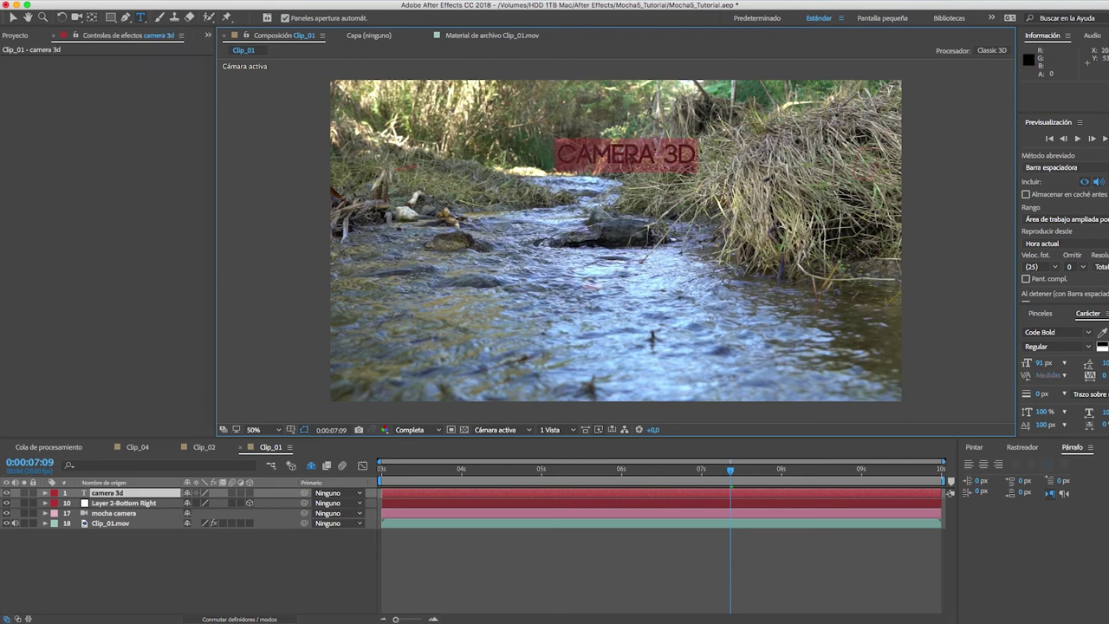
pyautogui.click(1102, 346)
pyautogui.moveTo(708, 410); pyautogui.dragTo(630, 386)
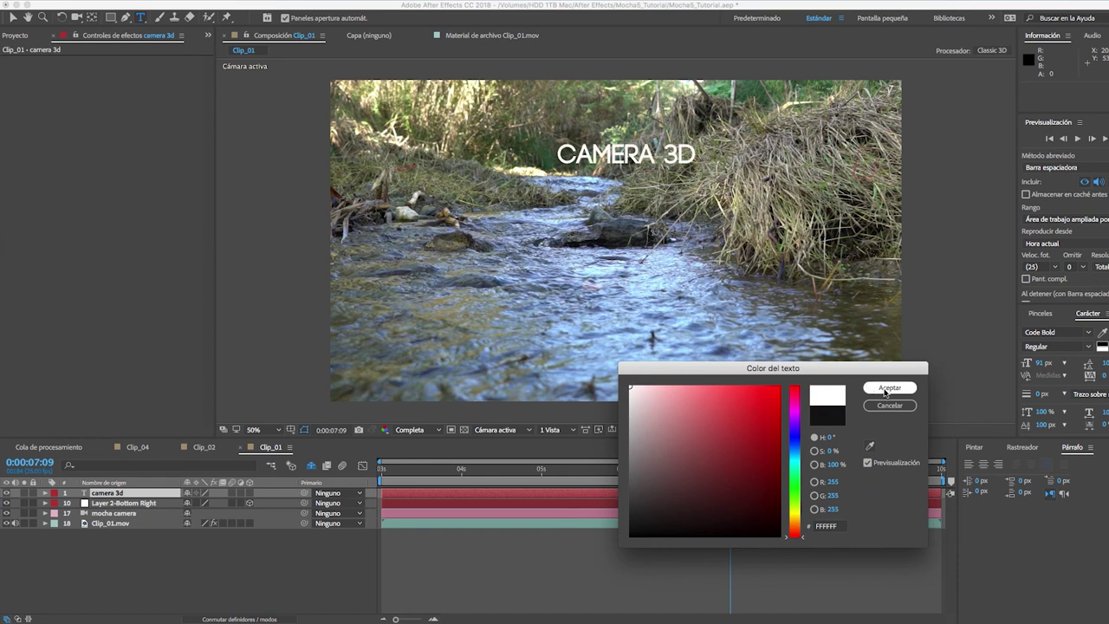
pyautogui.click(890, 387)
pyautogui.moveTo(1042, 362); pyautogui.dragTo(1052, 362)
pyautogui.press('Escape')
# Move the text left and down and enable its 3D layer switch
pyautogui.press('v')
pyautogui.moveTo(566, 269); pyautogui.dragTo(488, 275)
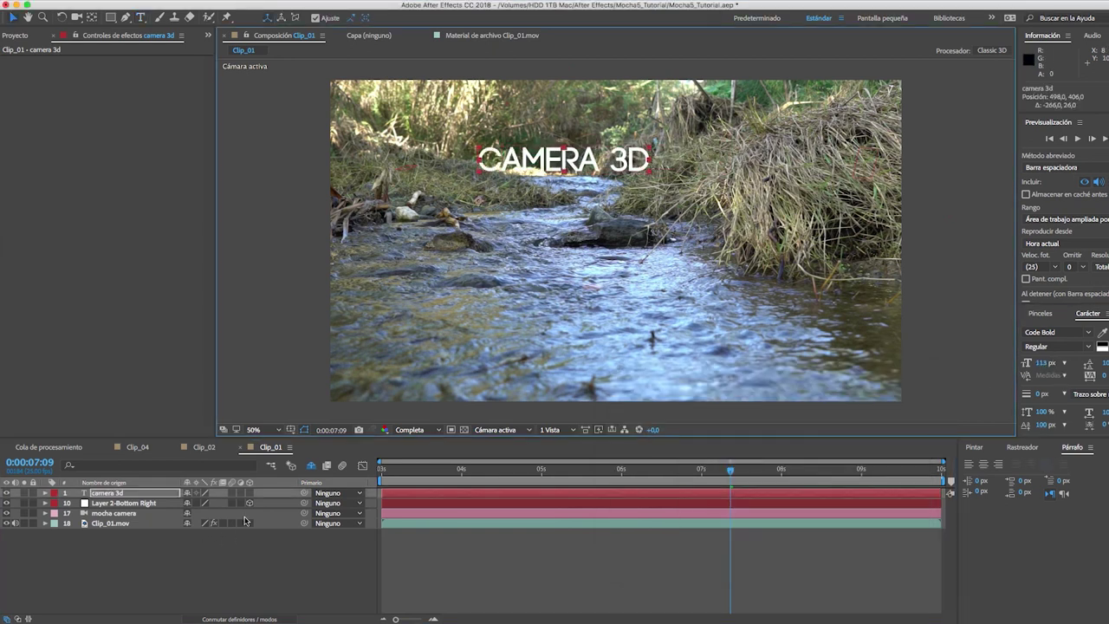
pyautogui.click(250, 492)
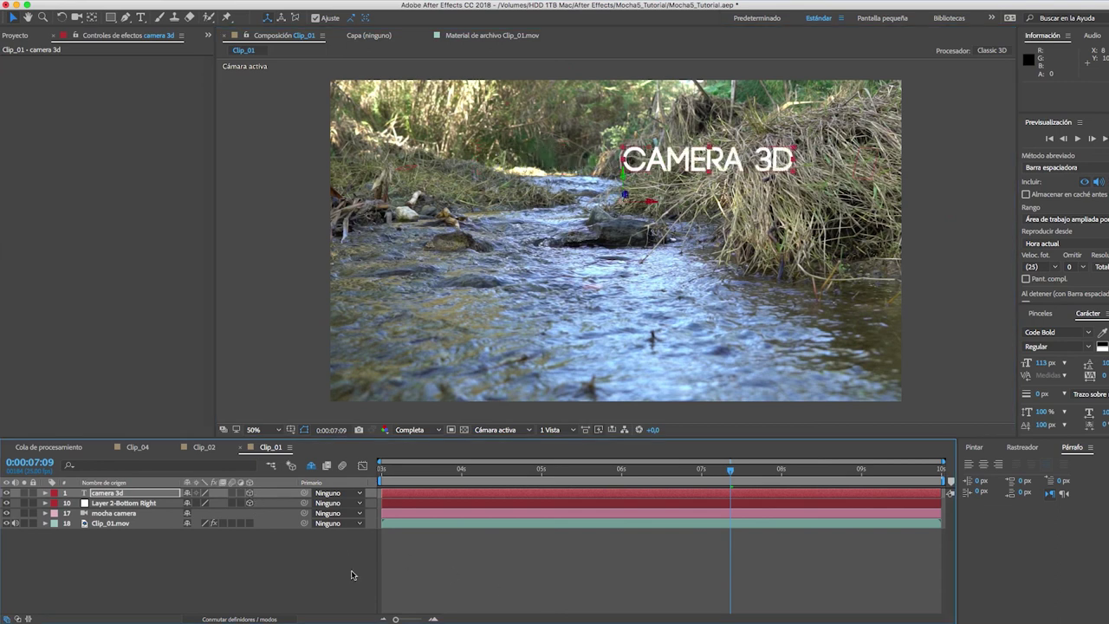
pyautogui.click(126, 504)
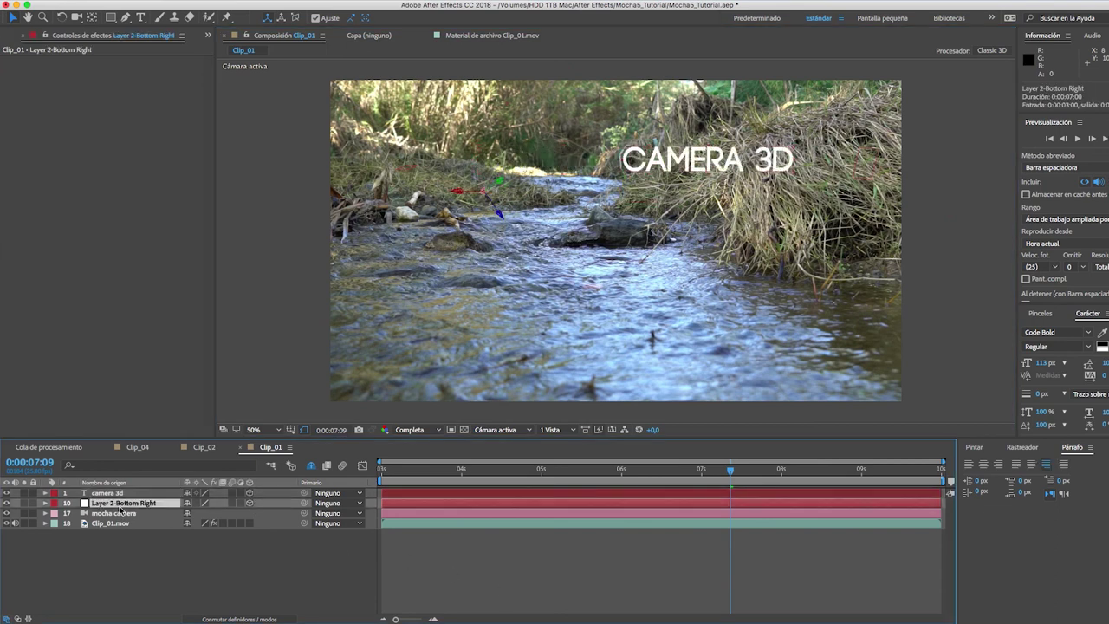
# Paste the tracked null's position onto the camera 3d text at frame one and enlarge it to 227 px
pyautogui.press('p')
pyautogui.click(105, 515)
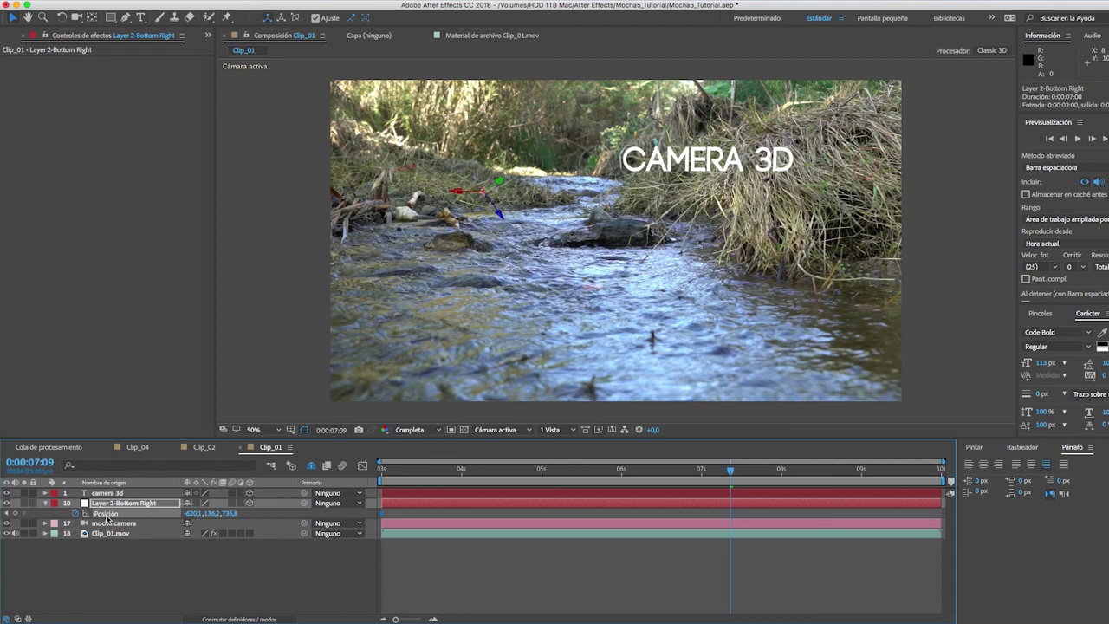
pyautogui.click(392, 493)
pyautogui.press('Home')
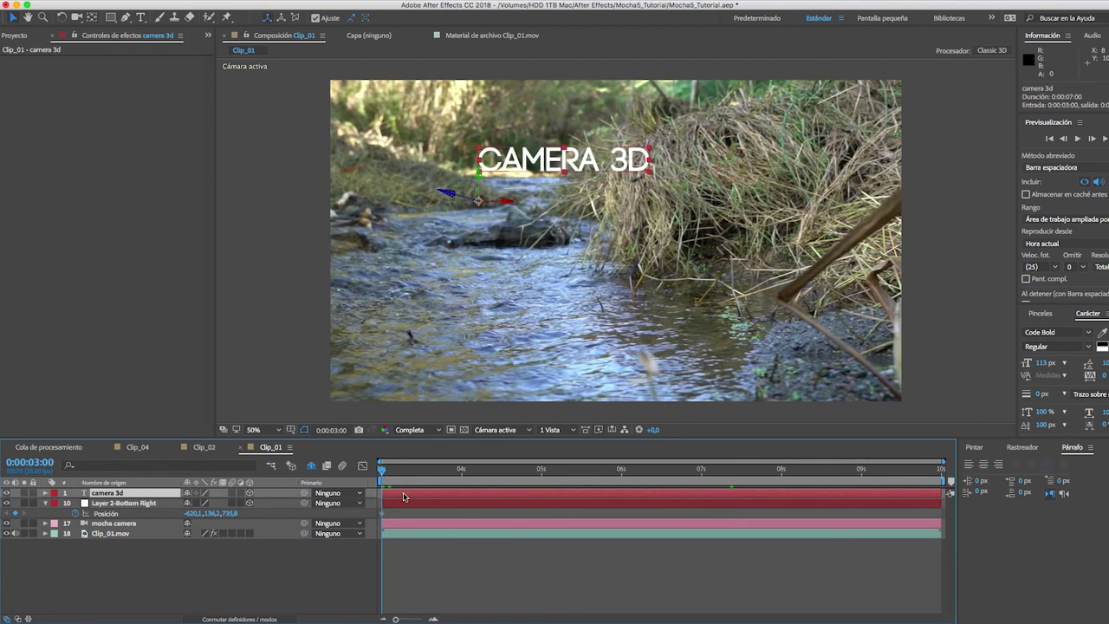
pyautogui.hotkey('ctrl', 'v')
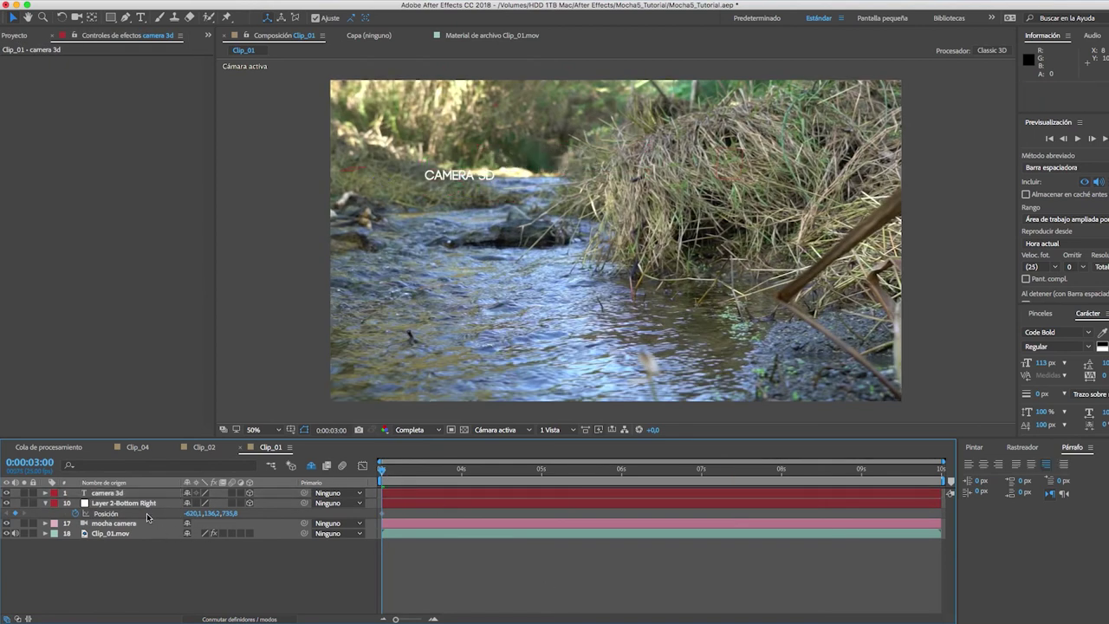
pyautogui.moveTo(1044, 362); pyautogui.dragTo(1083, 362)
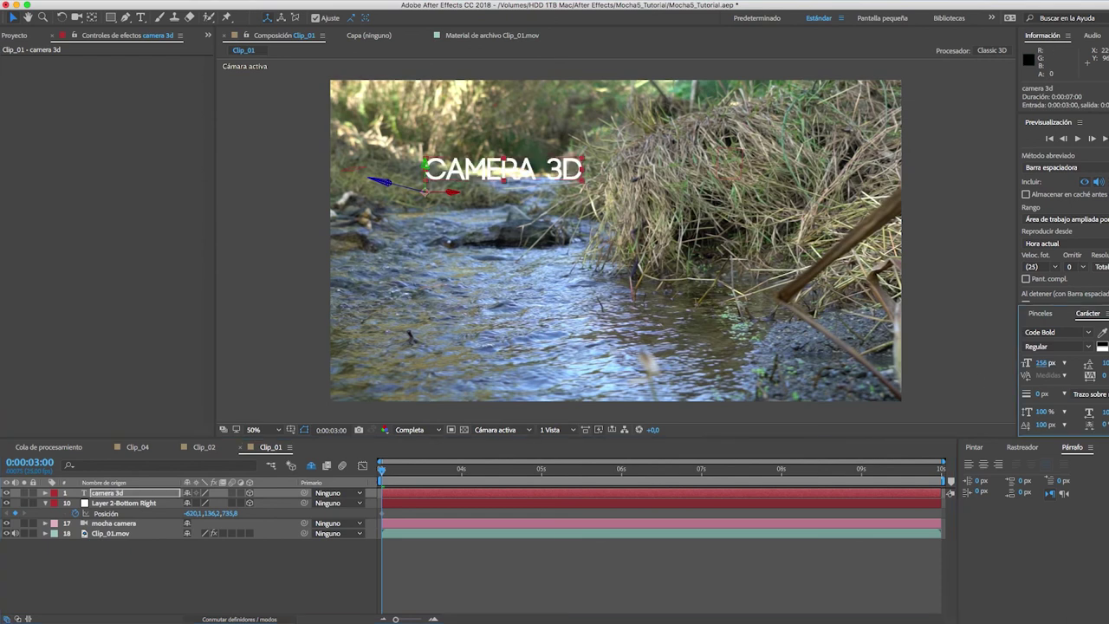
pyautogui.click(639, 545)
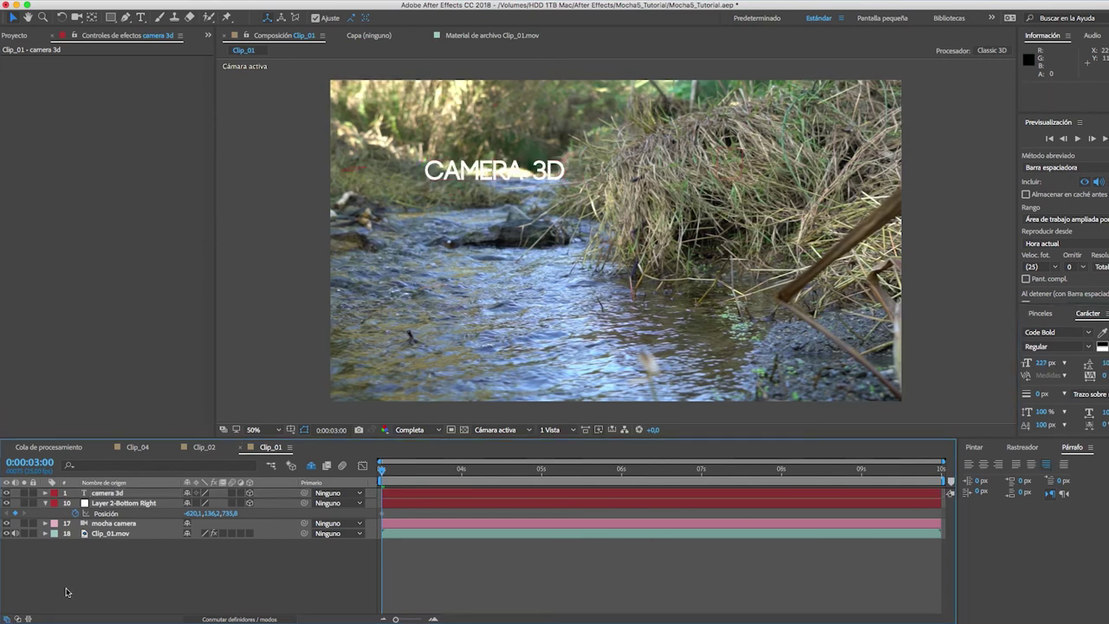
pyautogui.press('space')
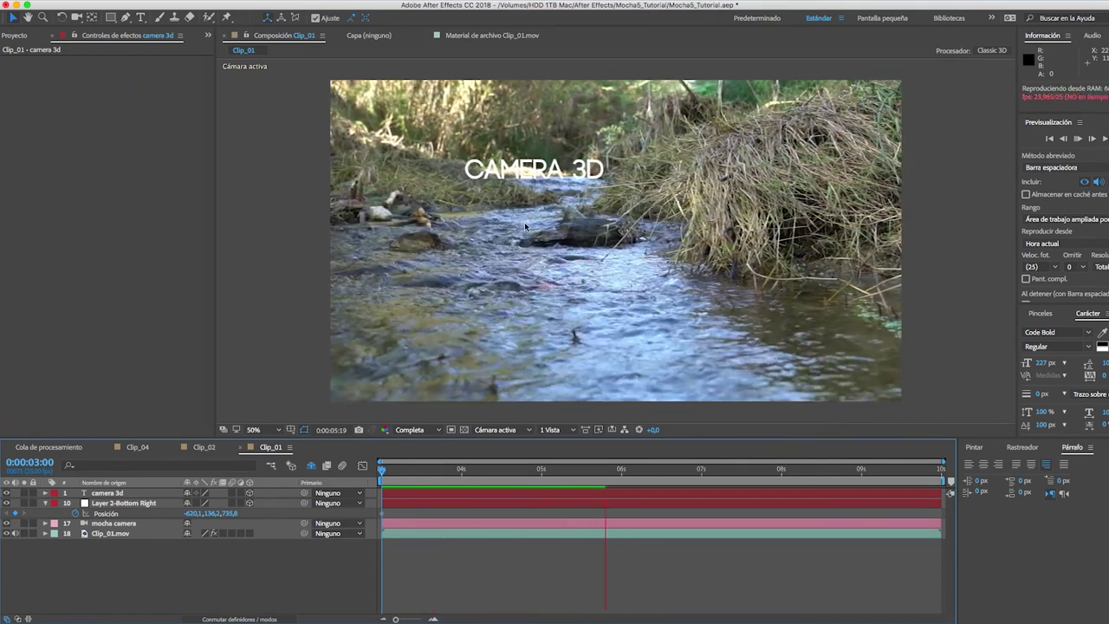
# Raise the text layer's Position Y to -38.8 above the tracked point and preview the result
pyautogui.click(107, 492)
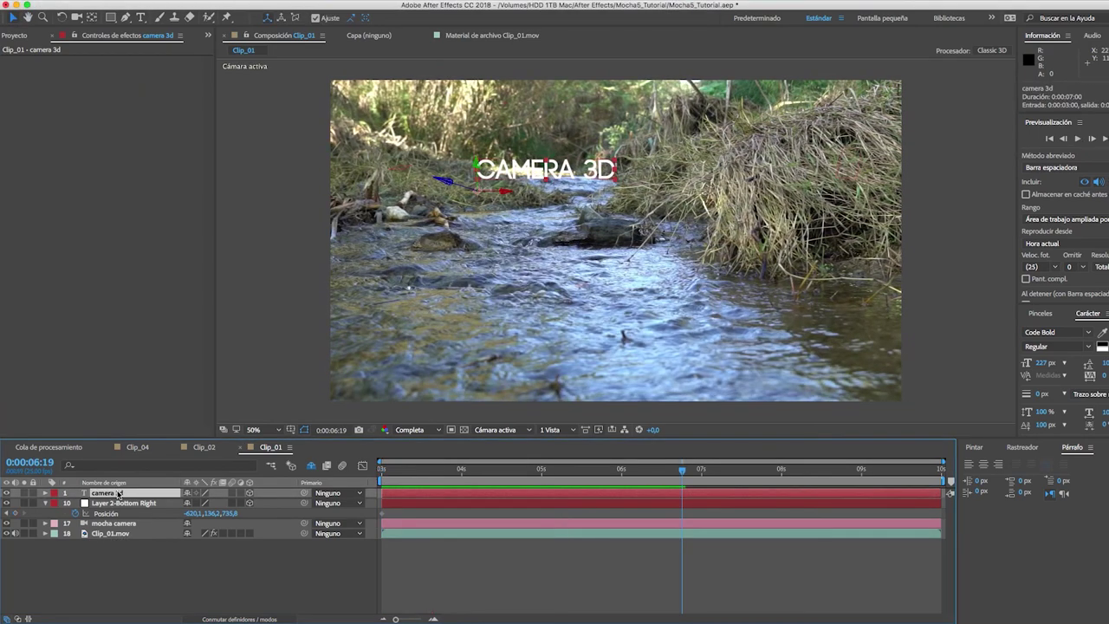
pyautogui.press('p')
pyautogui.moveTo(215, 503); pyautogui.dragTo(195, 504)
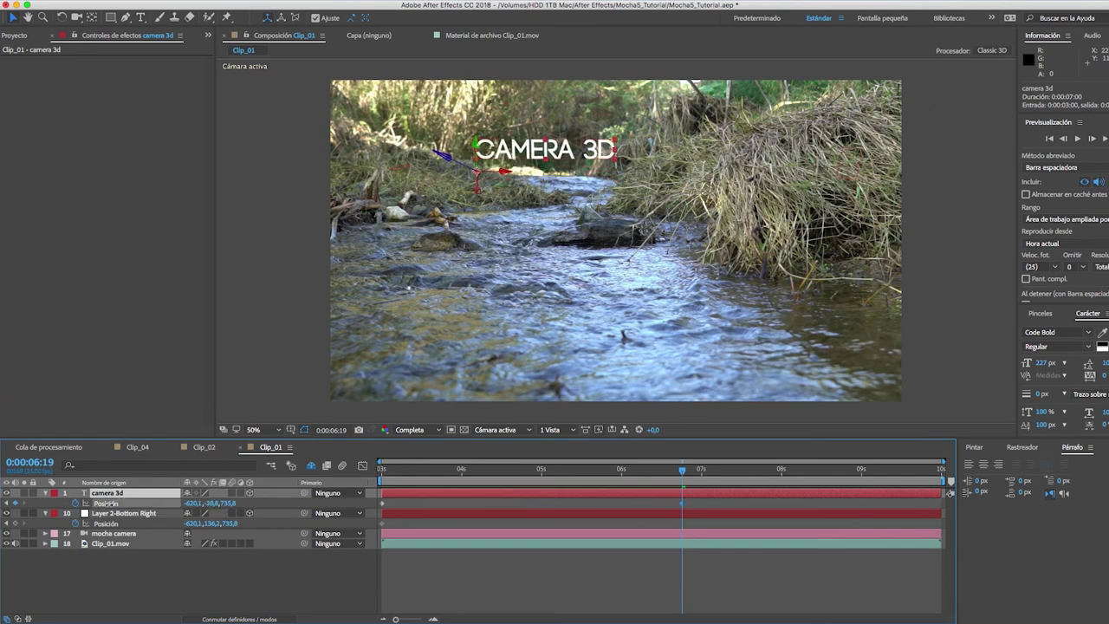
pyautogui.click(382, 469)
pyautogui.press('space')
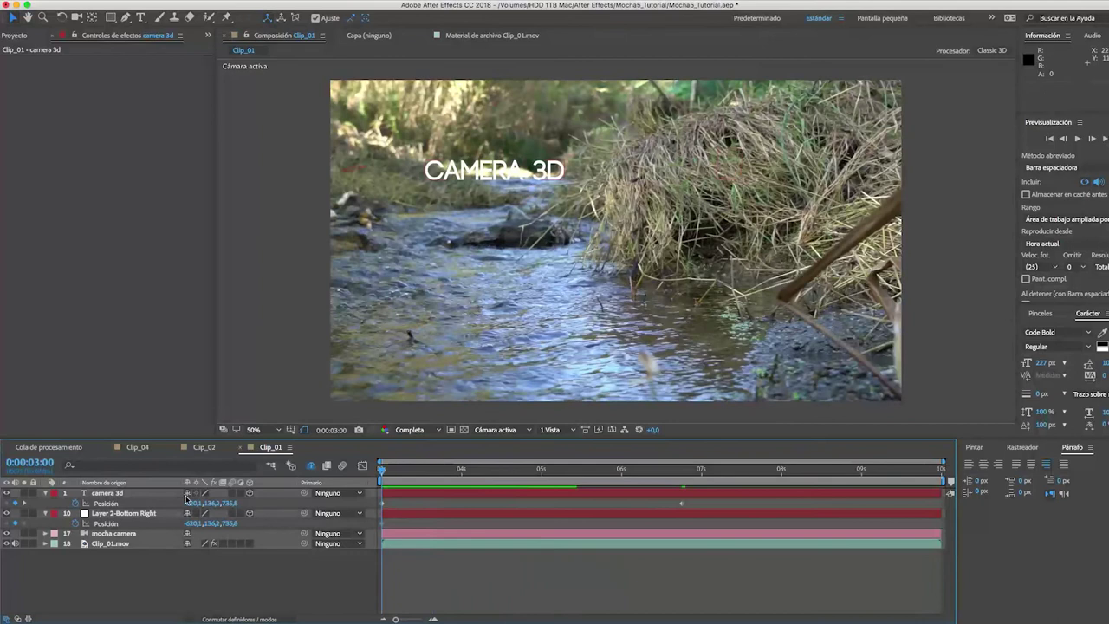
pyautogui.click(158, 503)
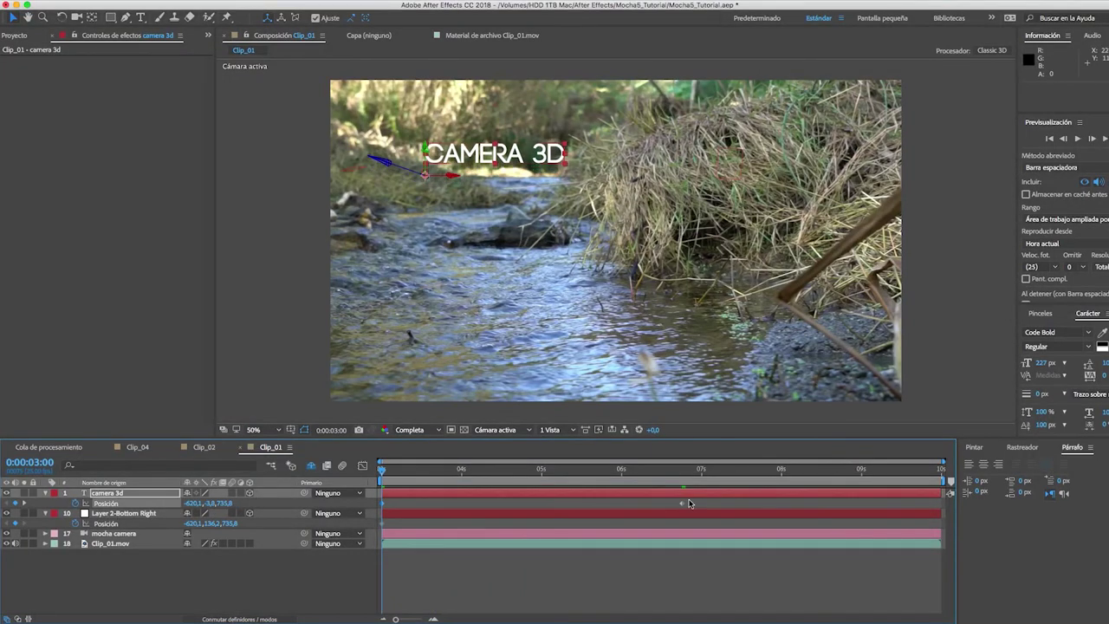
pyautogui.click(610, 563)
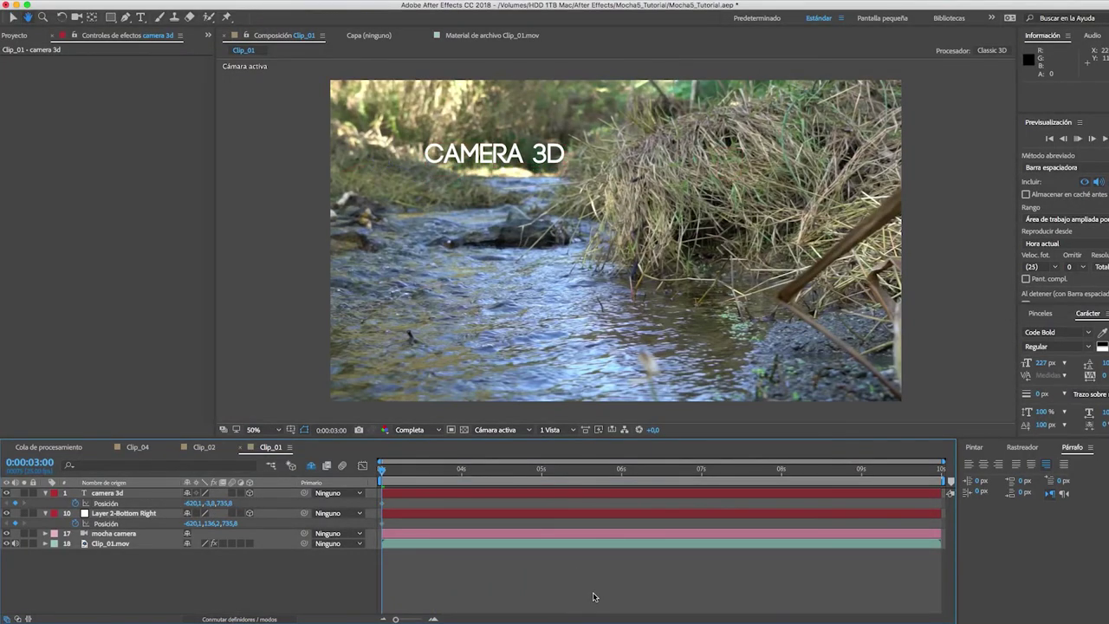
pyautogui.press('space')
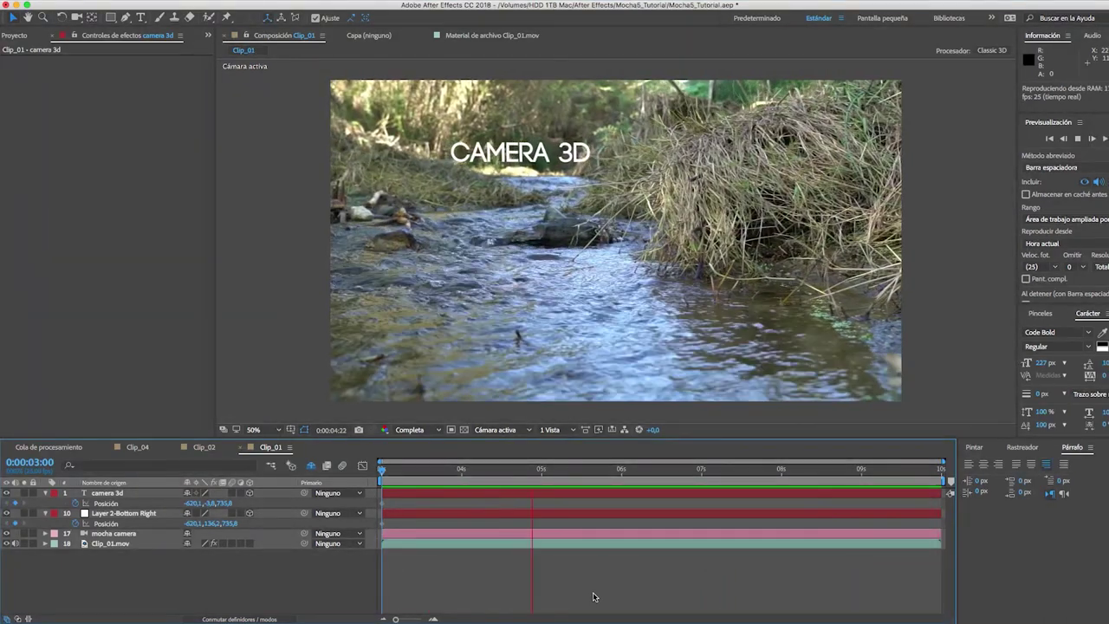
# Stop the preview and bring up the Edit (Edición) menu showing Paste mocha camera
pyautogui.press('space')
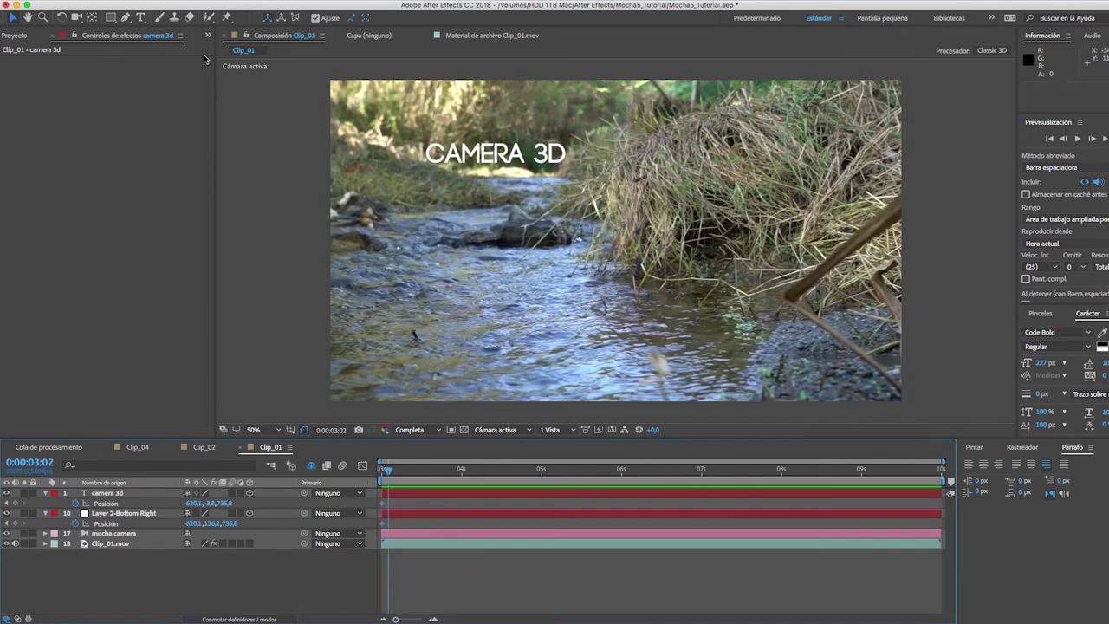
pyautogui.click(205, 0)
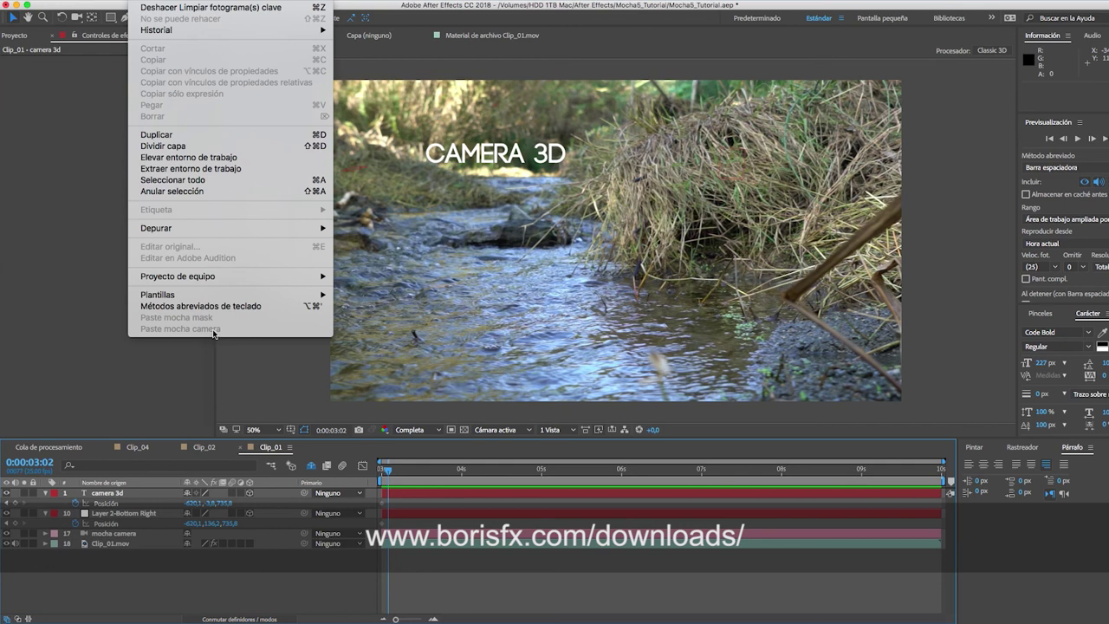
# Dismiss the Edit menu, scrub to a later frame, and bring the Edit menu back up
pyautogui.click(393, 471)
pyautogui.moveTo(387, 471)
pyautogui.mouseDown()
pyautogui.moveTo(712, 486)
pyautogui.moveTo(382, 470)
pyautogui.mouseUp()
pyautogui.click(147, 0)
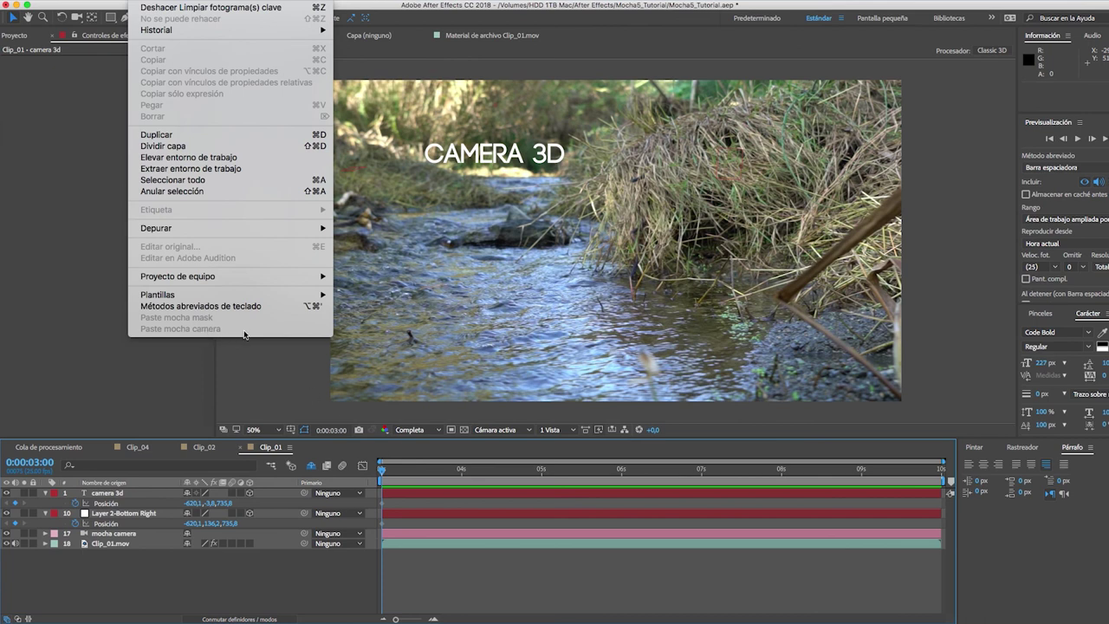
pyautogui.click(403, 473)
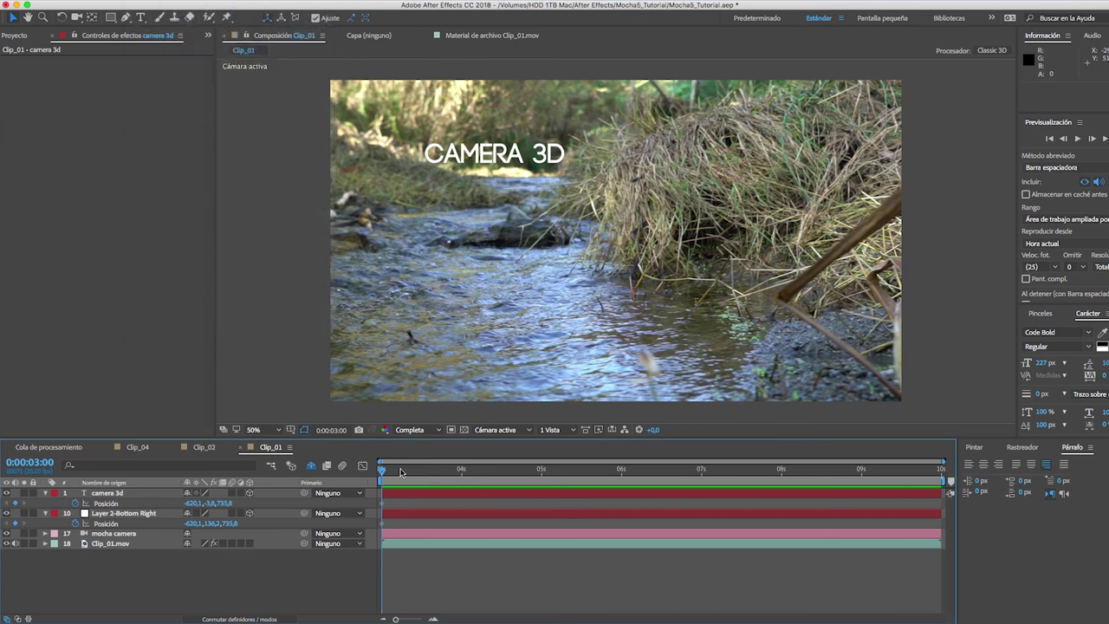
pyautogui.moveTo(432, 474); pyautogui.dragTo(781, 472)
pyautogui.press('space')
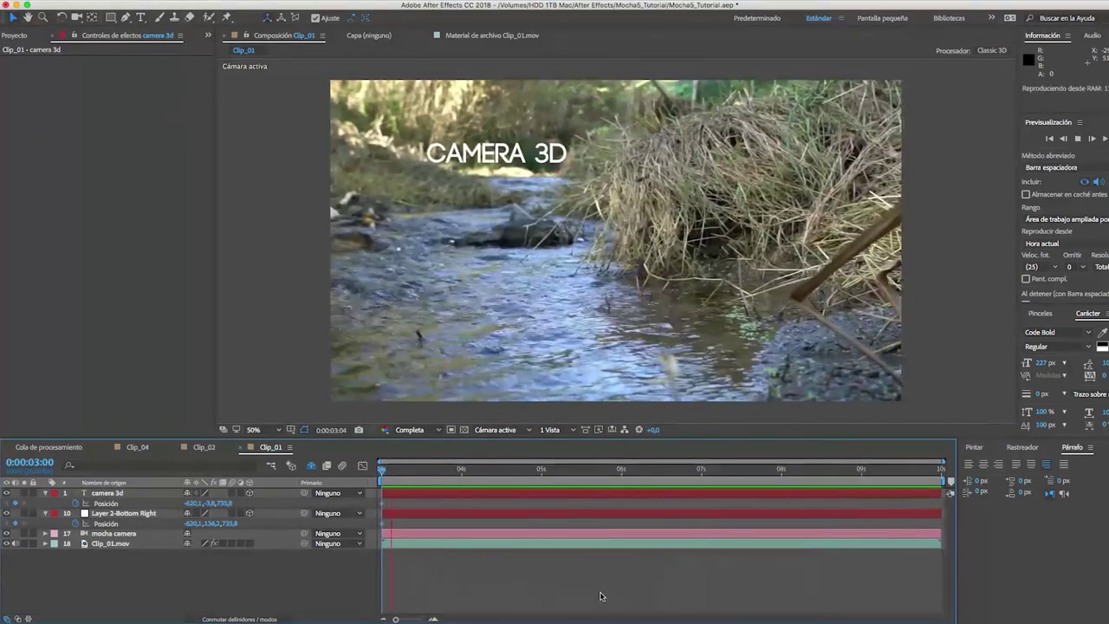
pyautogui.press('space')
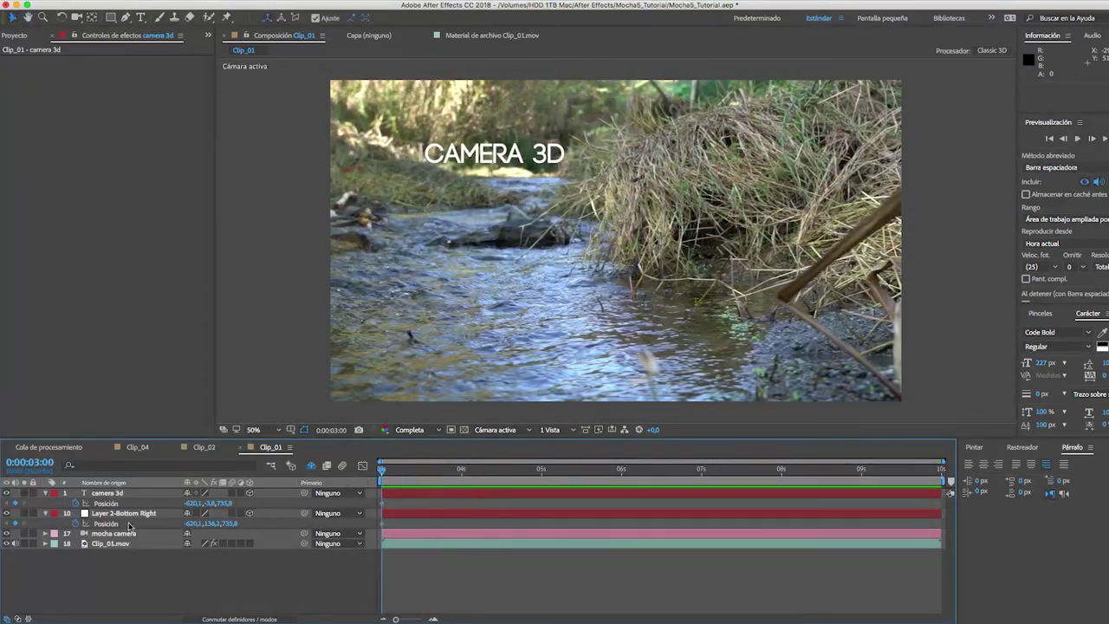
pyautogui.click(106, 543)
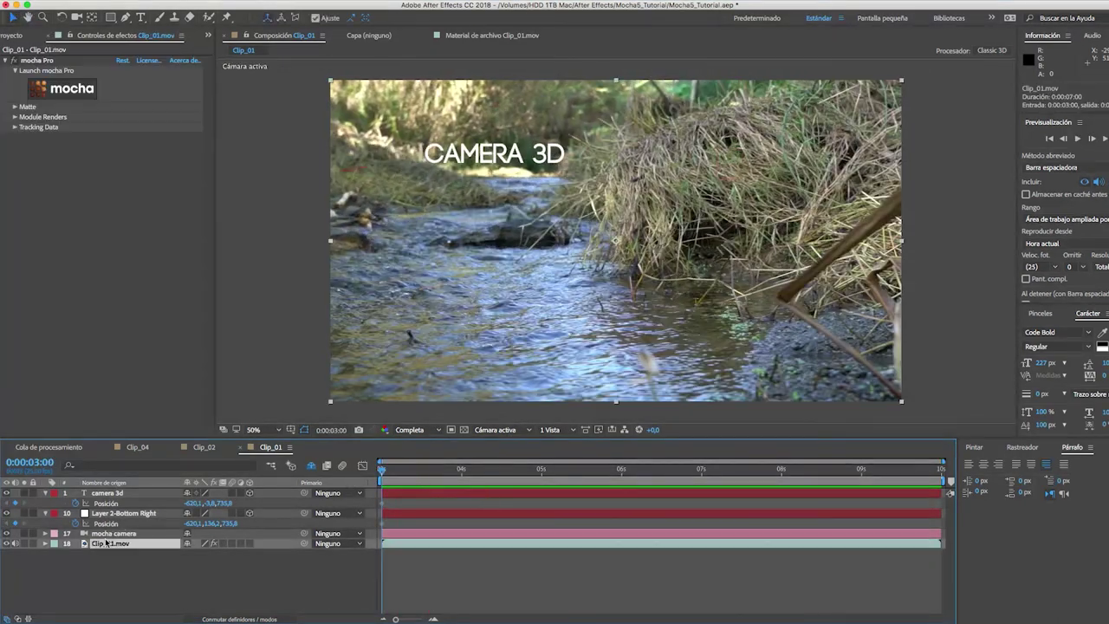
pyautogui.click(15, 107)
pyautogui.click(14, 187)
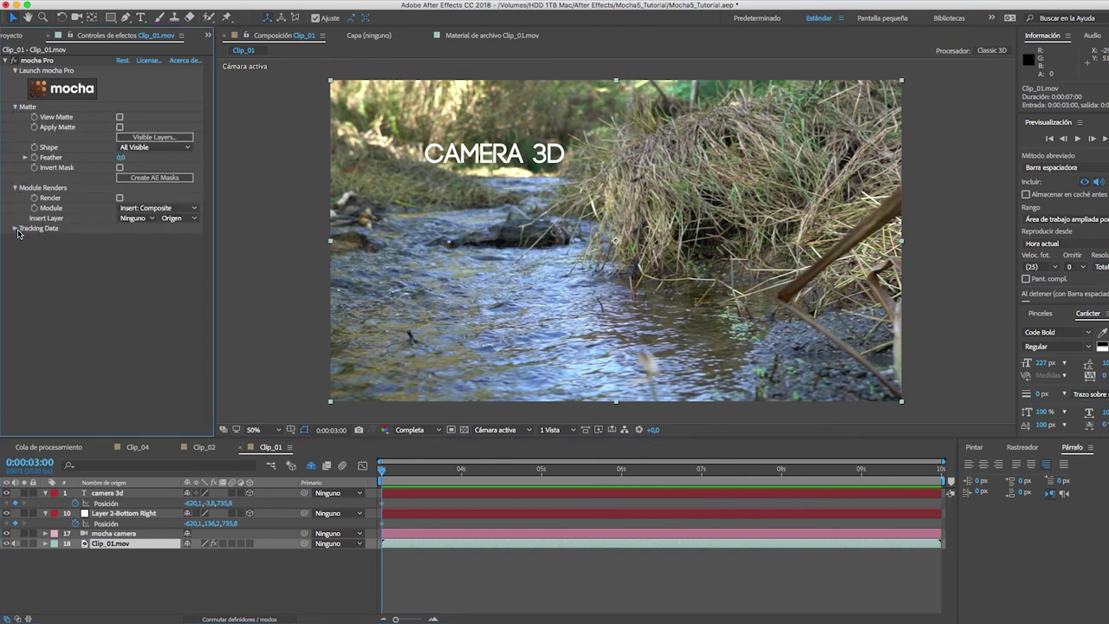
pyautogui.click(15, 229)
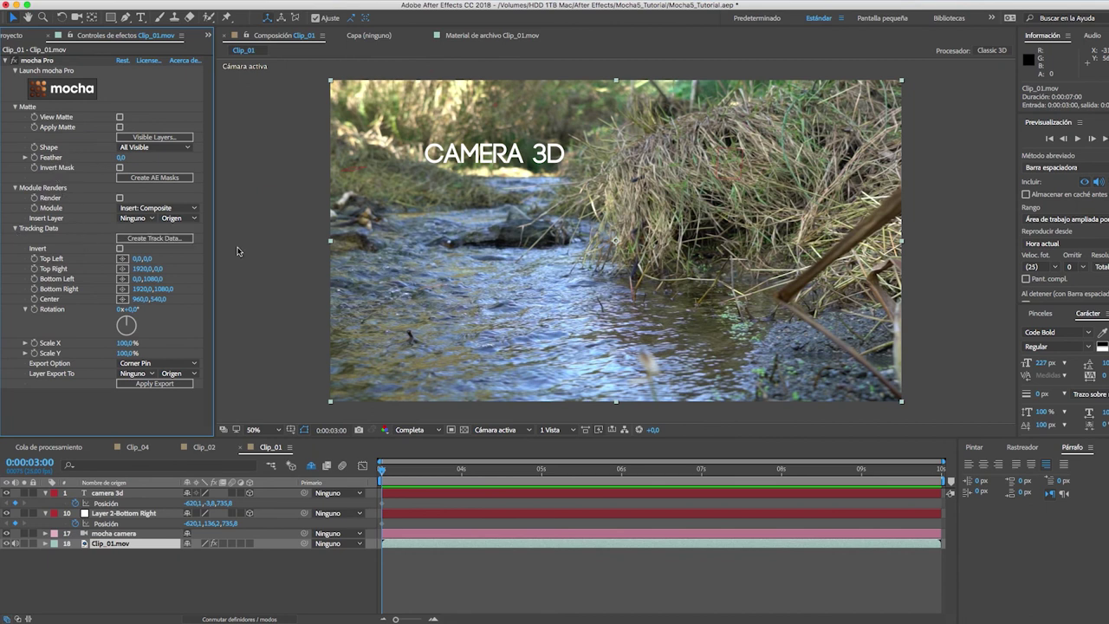
pyautogui.click(642, 471)
pyautogui.press('space')
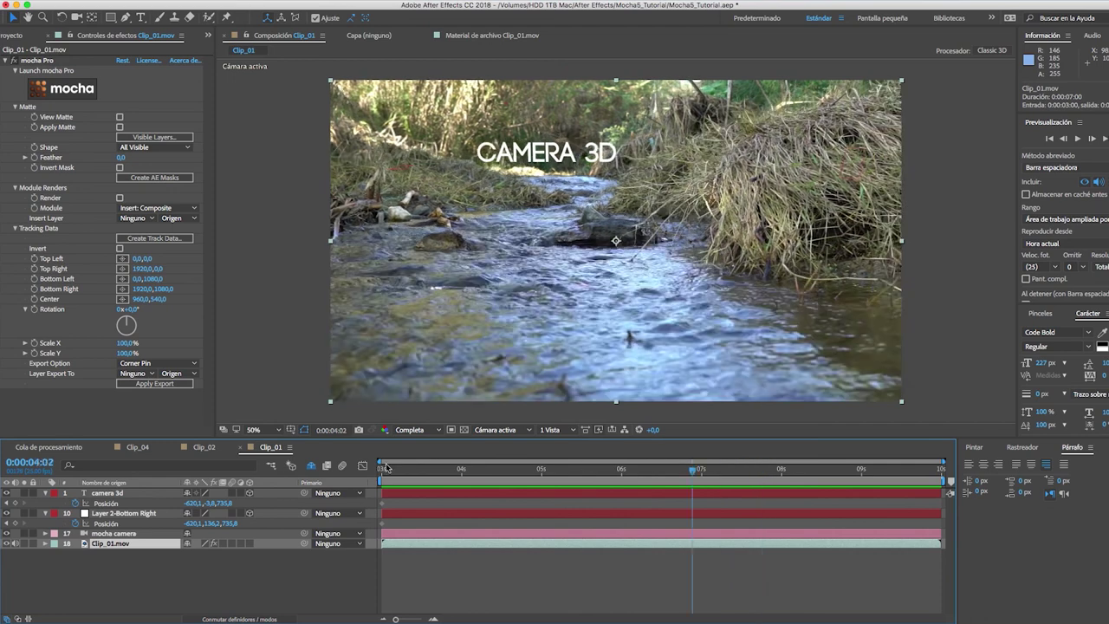
pyautogui.press('Home')
pyautogui.moveTo(700, 470); pyautogui.dragTo(459, 470)
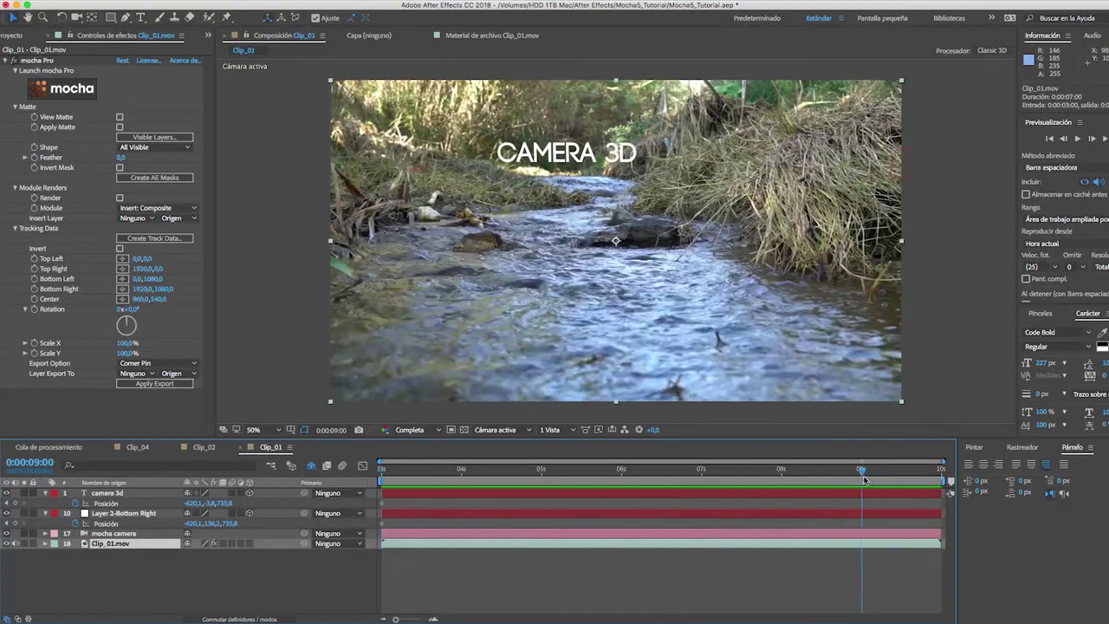
pyautogui.press('Home')
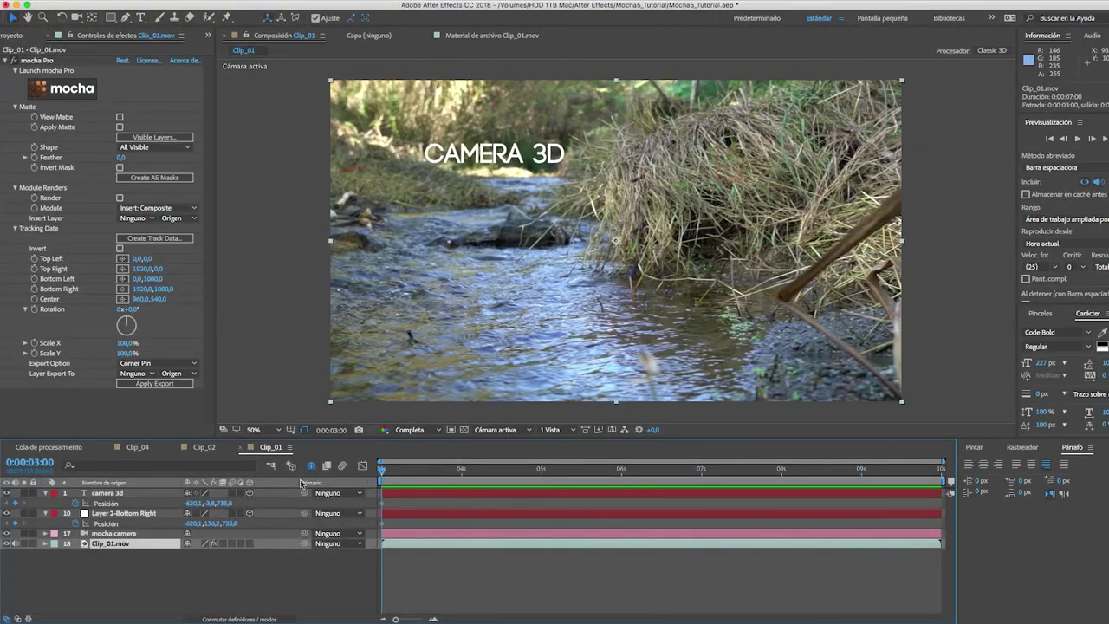
pyautogui.click(15, 106)
pyautogui.click(14, 116)
pyautogui.click(15, 128)
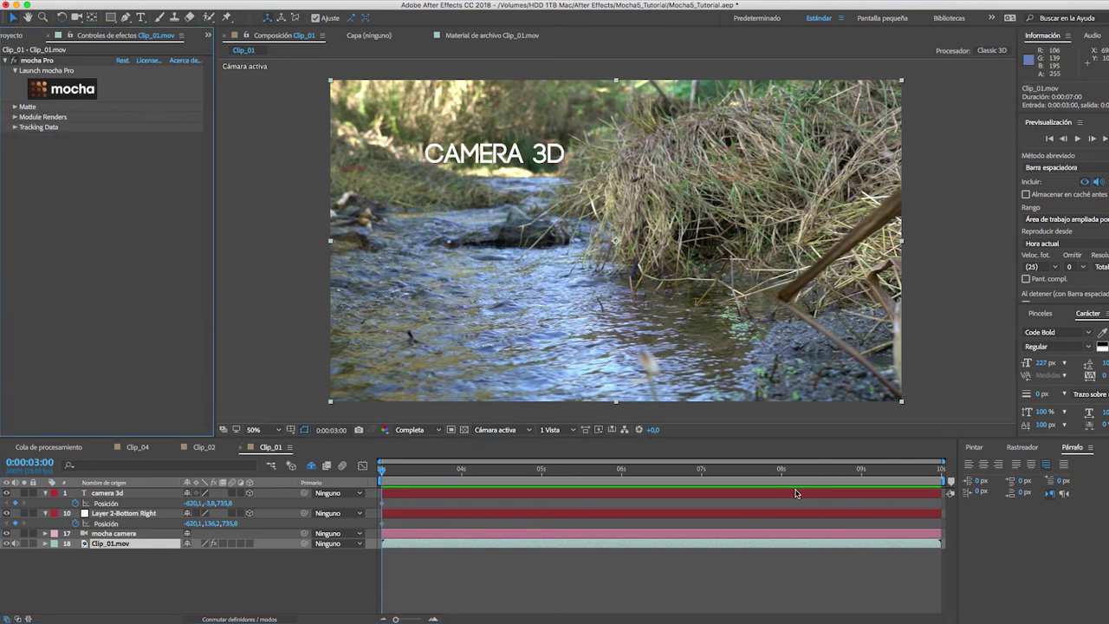
pyautogui.click(804, 474)
pyautogui.moveTo(805, 474); pyautogui.dragTo(382, 474)
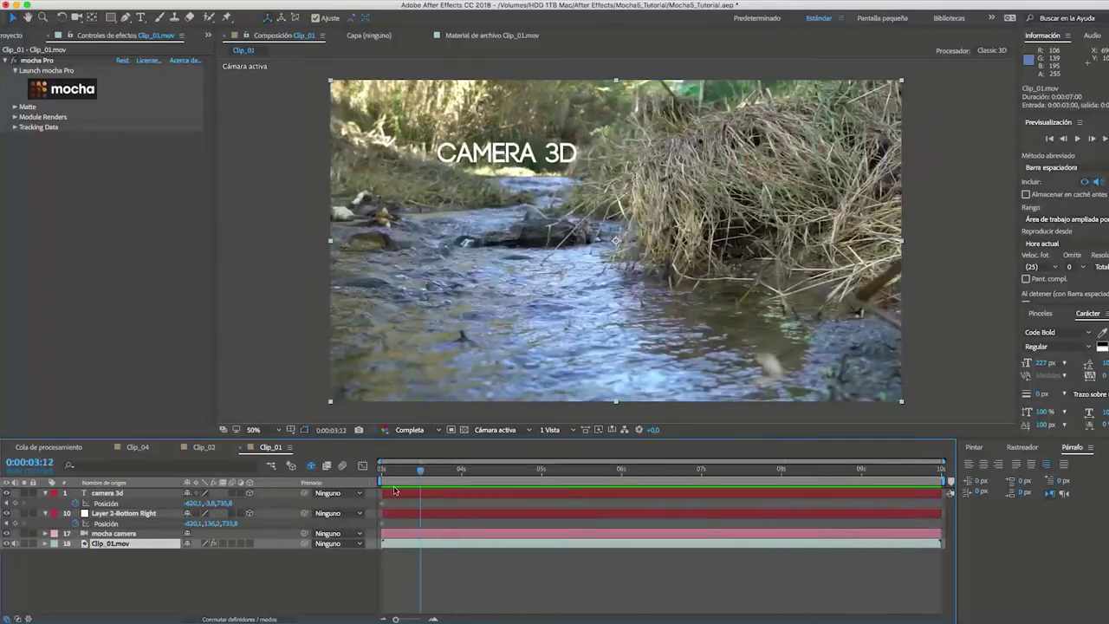
pyautogui.click(693, 598)
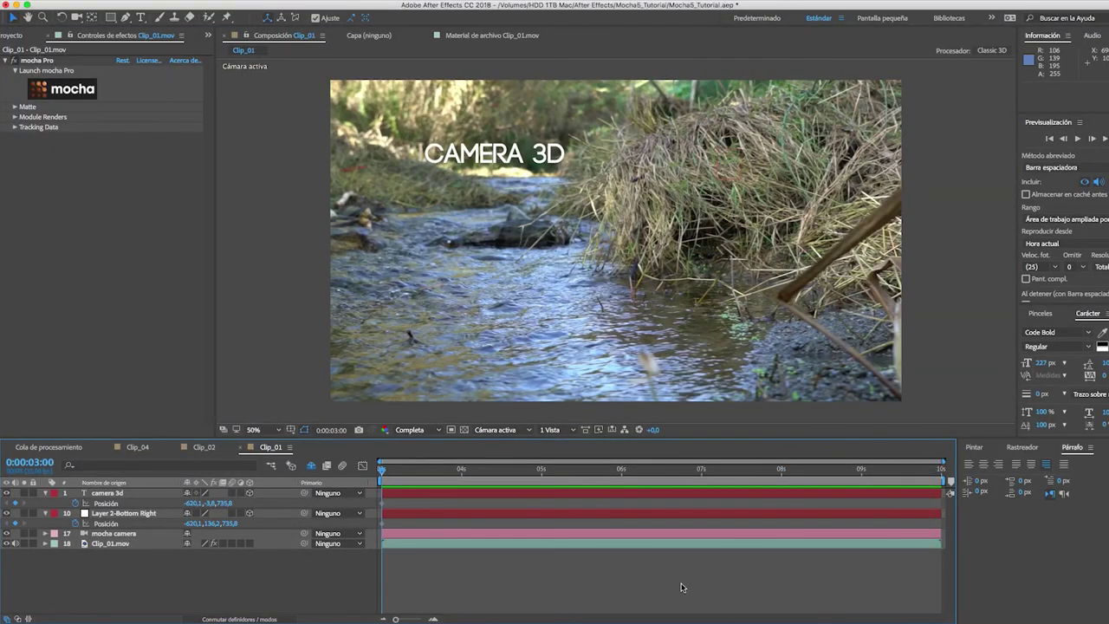